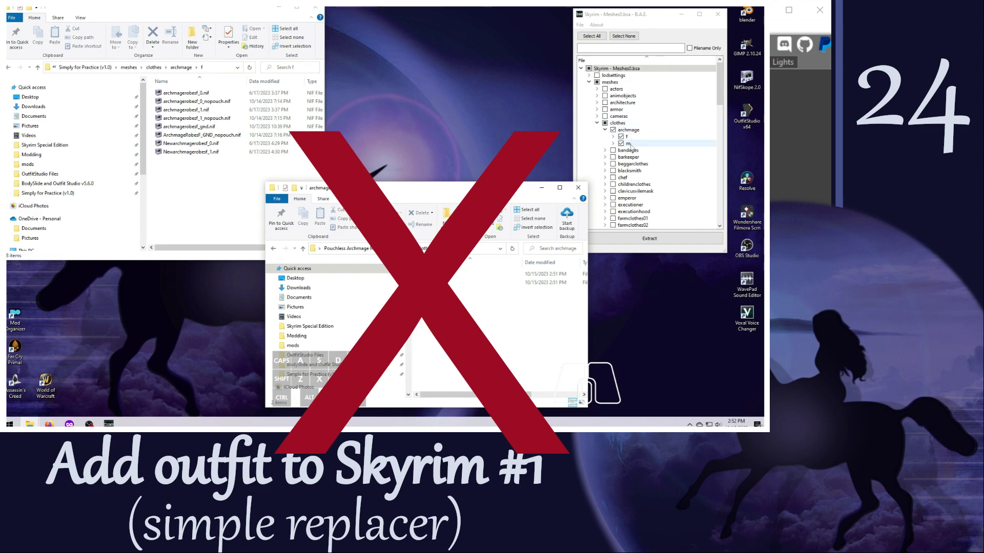
# Copy archmagerobesf_0_nopouch.nif, archmagerobesf_1_nopouch.nif and ArchmageRobesF_GND_nopouch.nif into the f folder of the Pouchless Archmage mod.
pyautogui.doubleClick(415, 274)
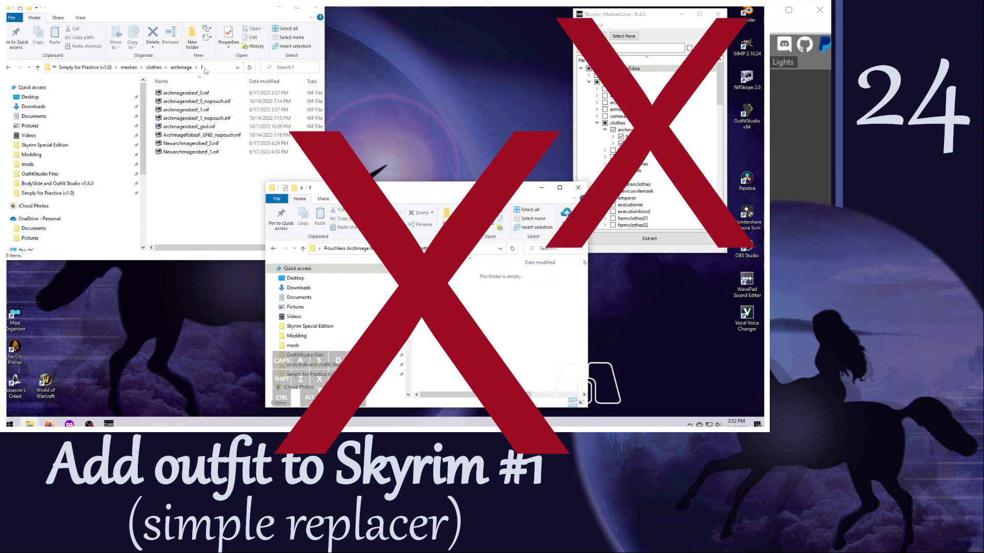
pyautogui.click(204, 102)
pyautogui.keyDown('ctrl'); pyautogui.click(210, 118); pyautogui.keyUp('ctrl')
pyautogui.keyDown('ctrl'); pyautogui.click(226, 135); pyautogui.keyUp('ctrl')
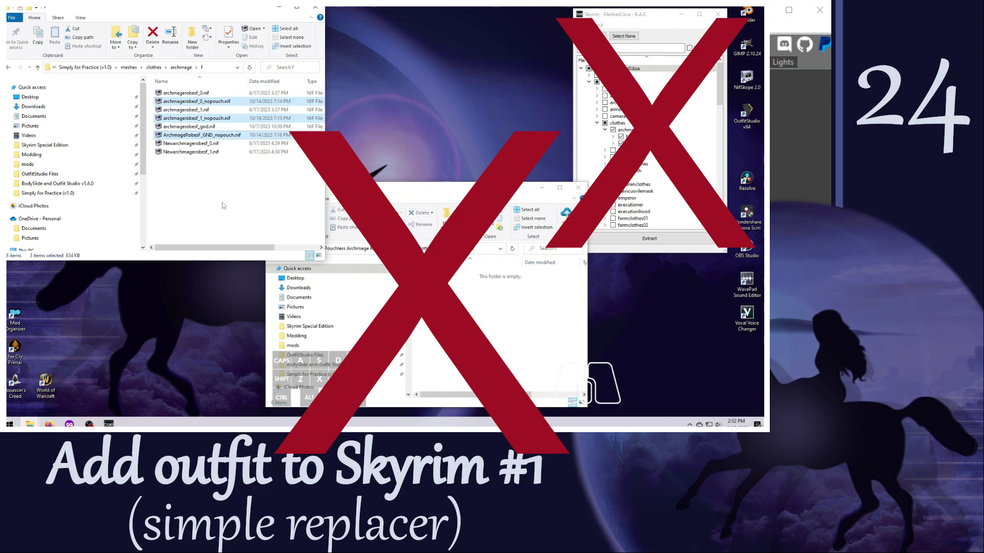
pyautogui.hotkey('ctrl', 'c')
pyautogui.click(480, 314)
pyautogui.hotkey('ctrl', 'v')
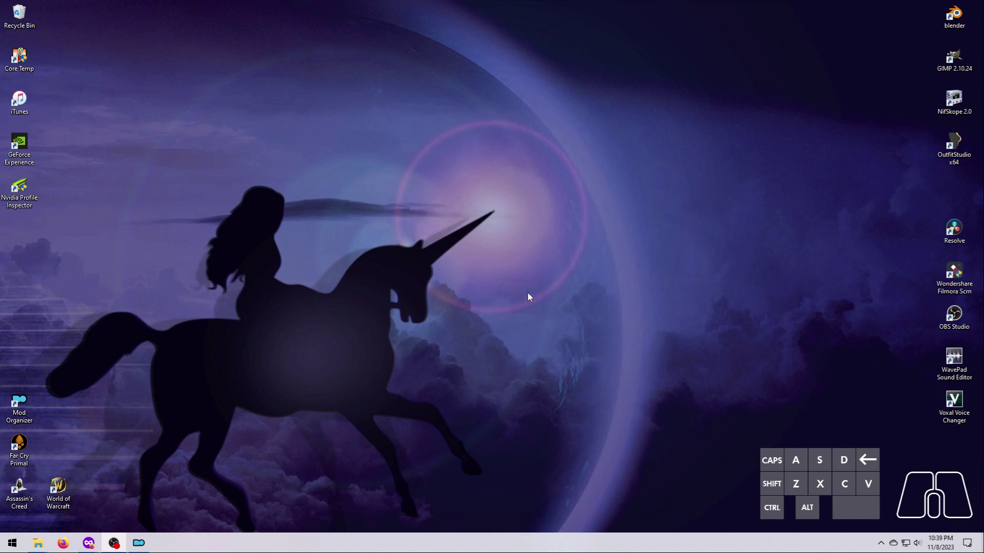
# Create a new folder on the desktop named Standalone Archmage Pouches.
pyautogui.rightClick(528, 294)
pyautogui.click(553, 392)
pyautogui.click(667, 392)
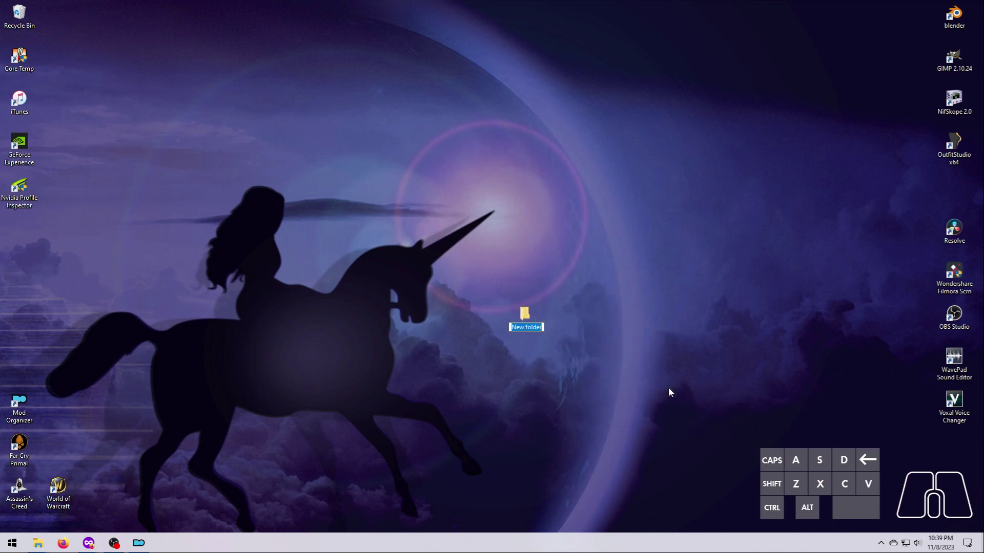
pyautogui.write('Standalone Archmage Pouches')
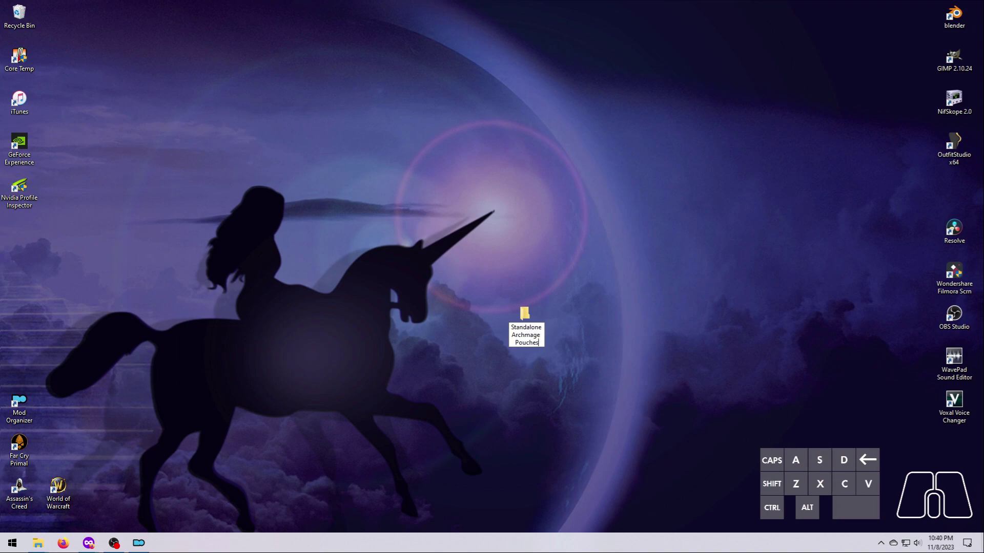
pyautogui.press('Return')
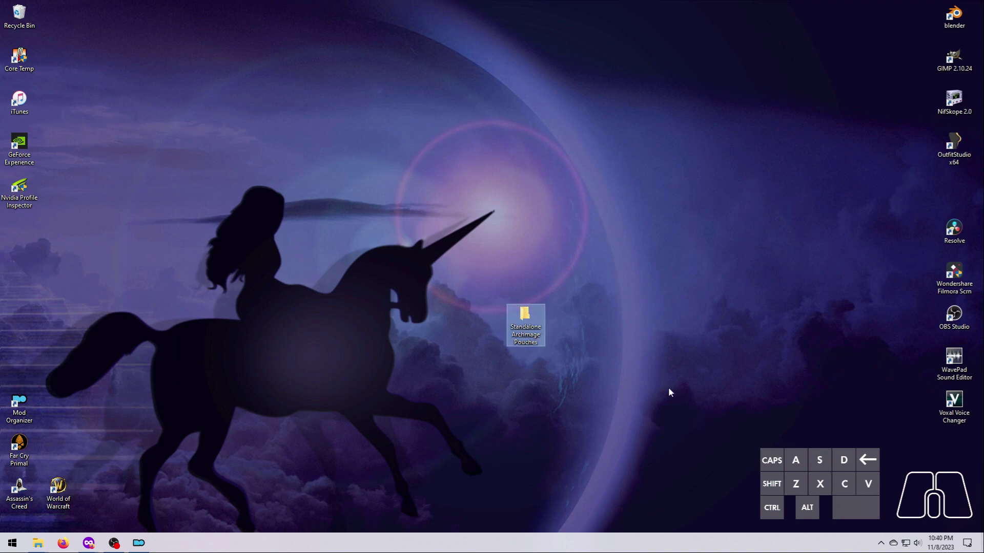
# Create a meshes folder inside the Standalone Archmage Pouches folder.
pyautogui.click(523, 332)
pyautogui.doubleClick(523, 332)
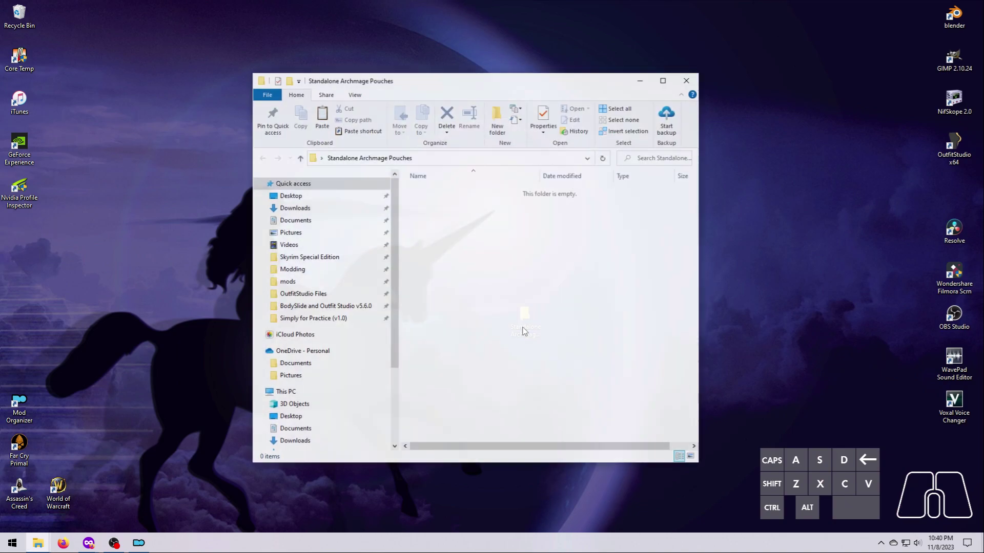
pyautogui.click(501, 121)
pyautogui.write('meshes')
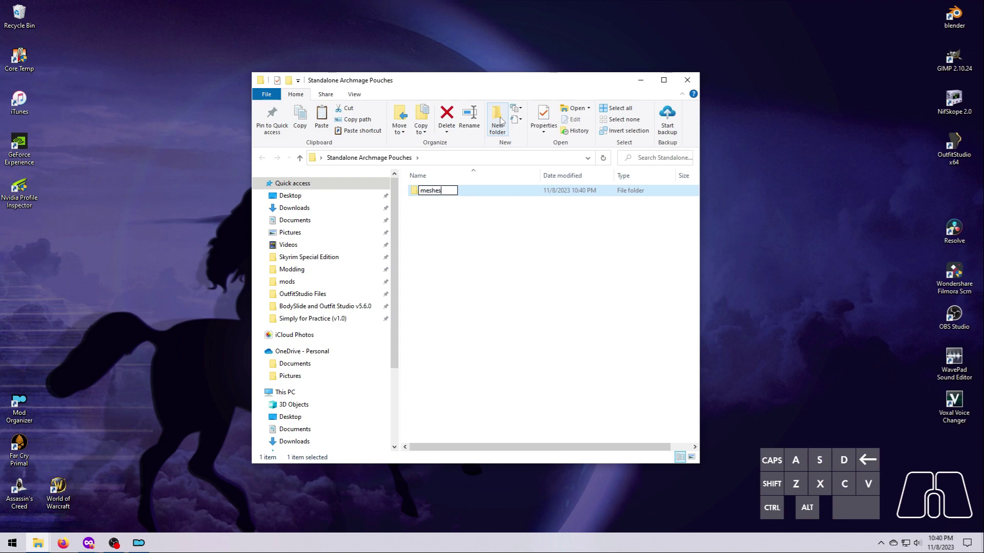
pyautogui.press('Return')
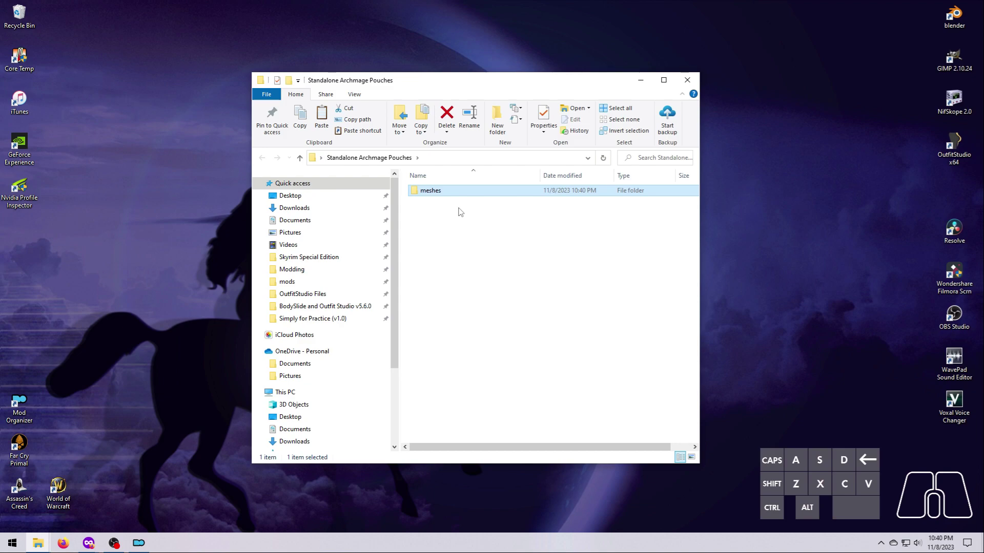
# Create a folder named ArchmagePouches inside the meshes folder.
pyautogui.doubleClick(429, 191)
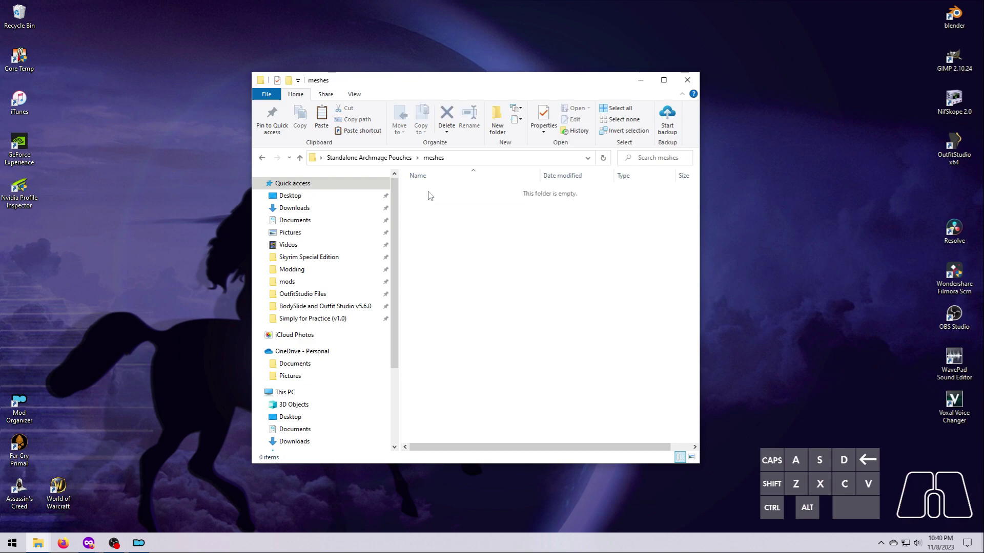
pyautogui.click(498, 119)
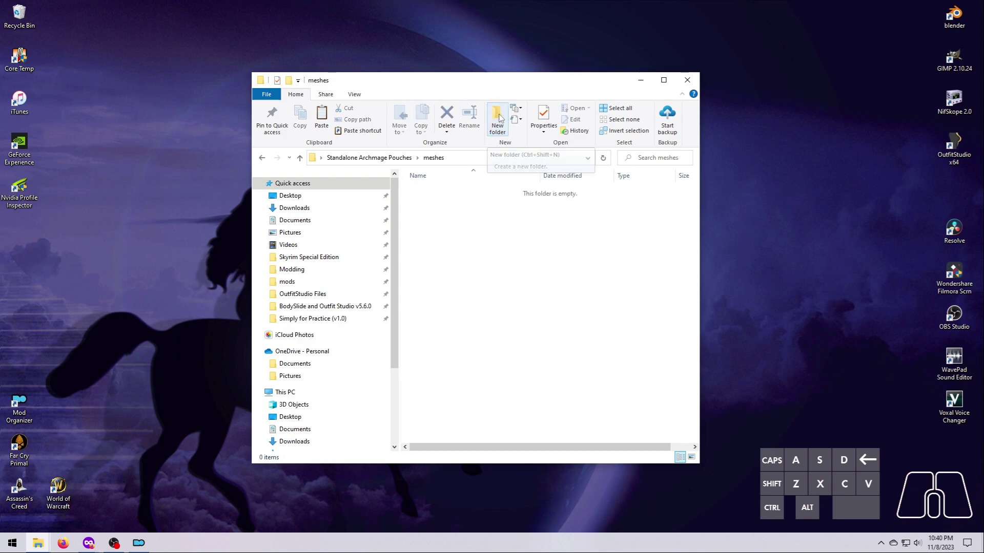
pyautogui.write('Ar')
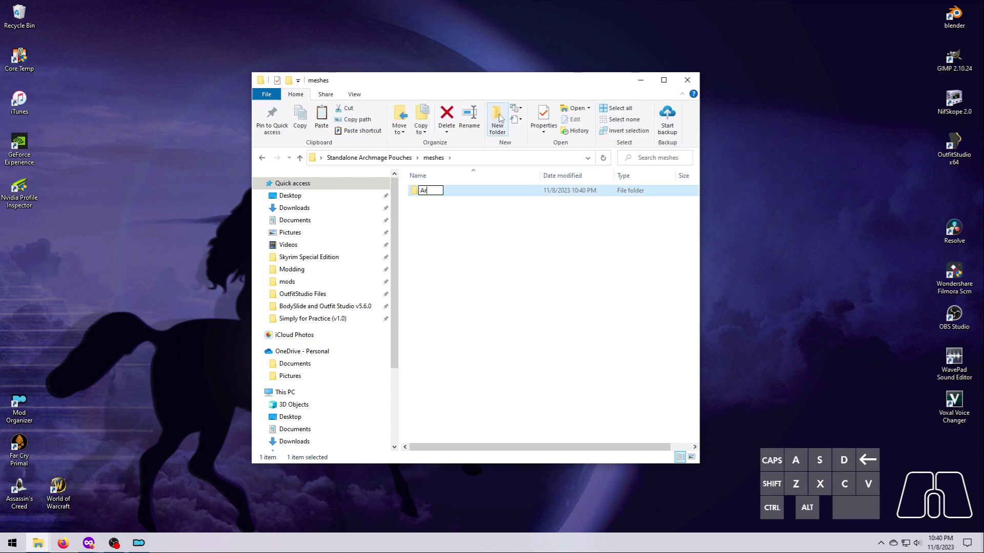
pyautogui.write('chmagePouches')
pyautogui.press('Return')
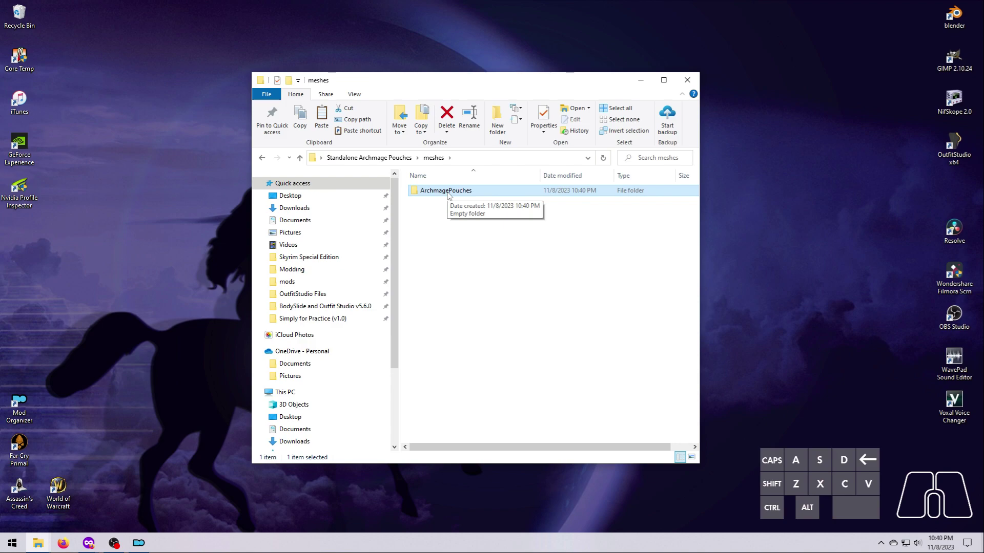
# Create two subfolders named M and F inside the ArchmagePouches folder.
pyautogui.doubleClick(447, 194)
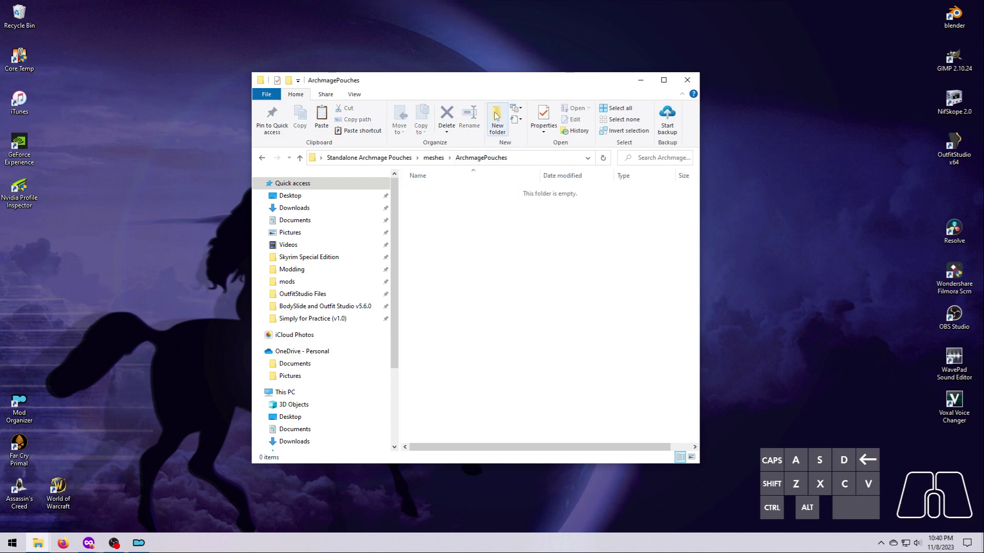
pyautogui.click(497, 115)
pyautogui.write('M')
pyautogui.press('Return')
pyautogui.click(498, 120)
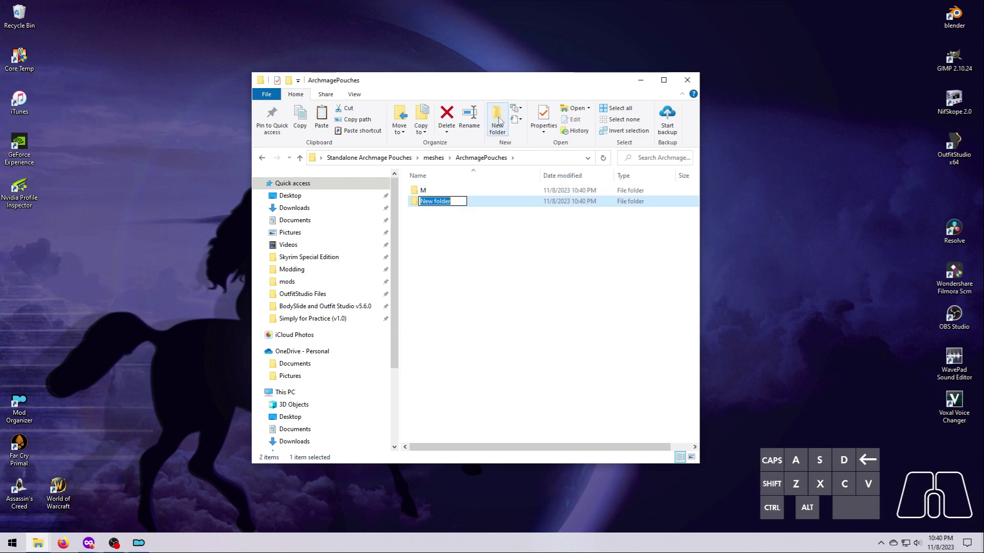
pyautogui.write('F')
pyautogui.press('Return')
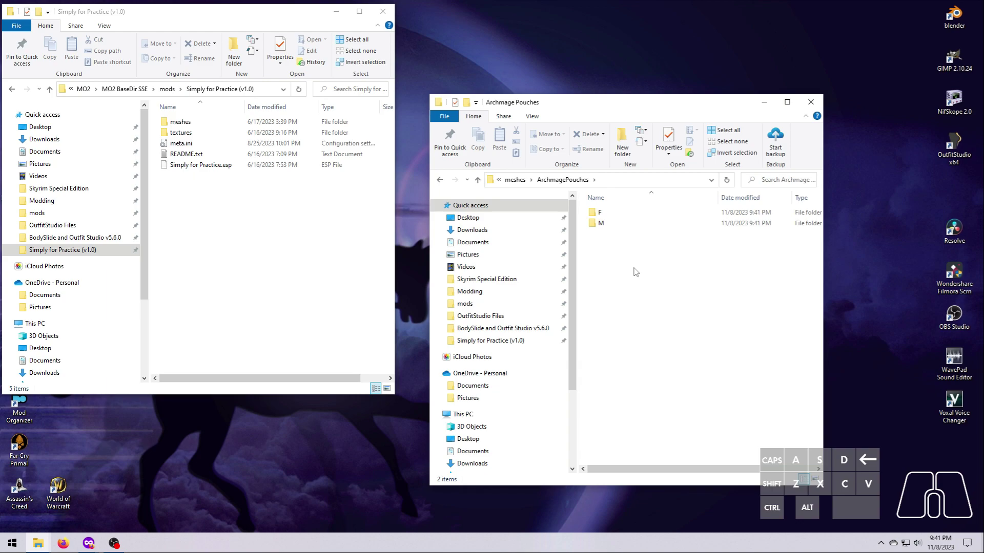
# Open the F folder of ArchmagePouches and browse the Simply for Practice (v1.0) mod to meshes > simply_clothes > demo > Other.
pyautogui.doubleClick(599, 212)
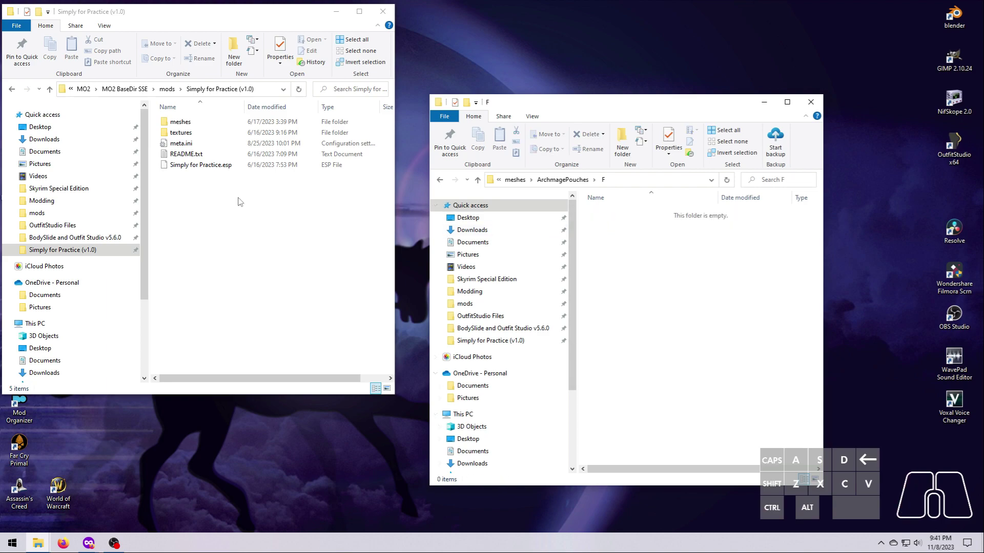
pyautogui.doubleClick(190, 123)
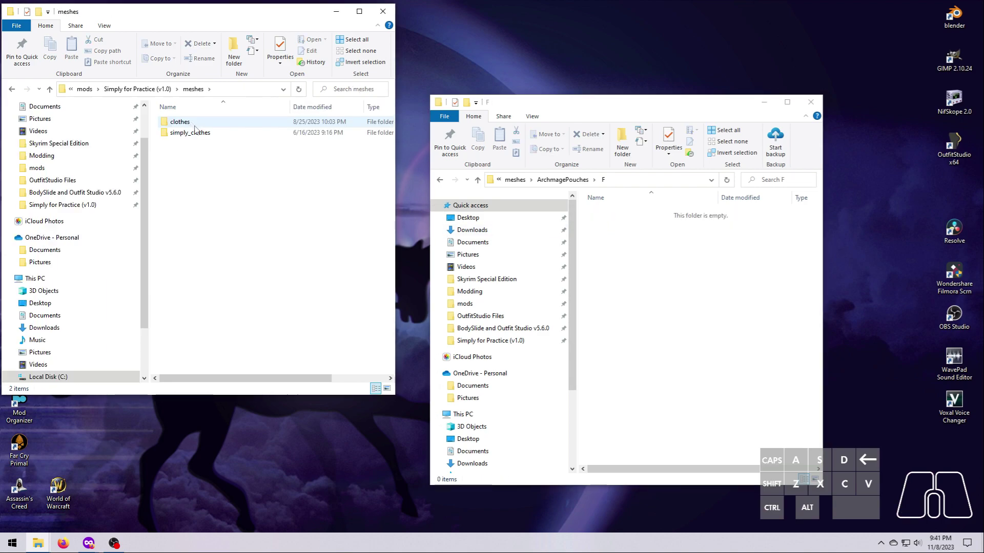
pyautogui.doubleClick(190, 132)
pyautogui.doubleClick(183, 124)
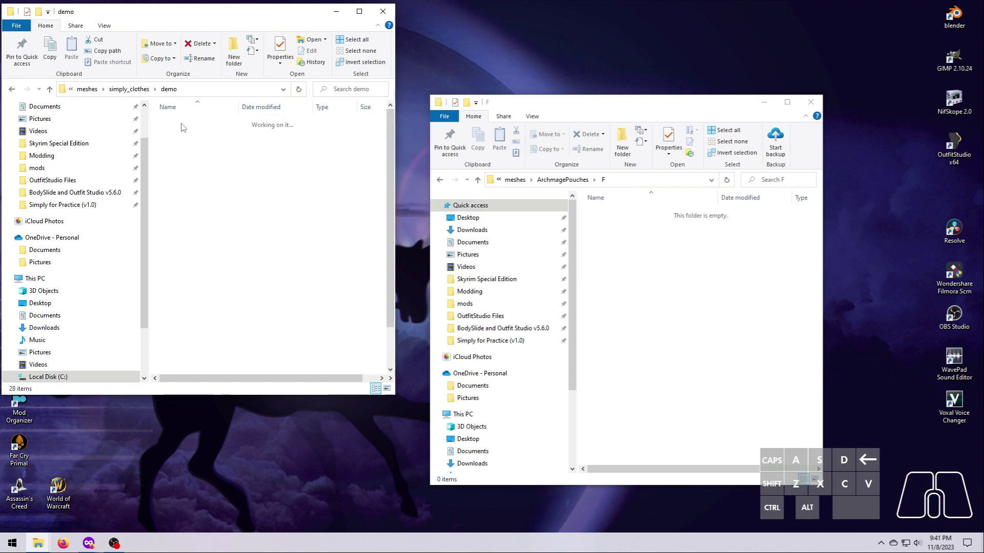
pyautogui.doubleClick(186, 144)
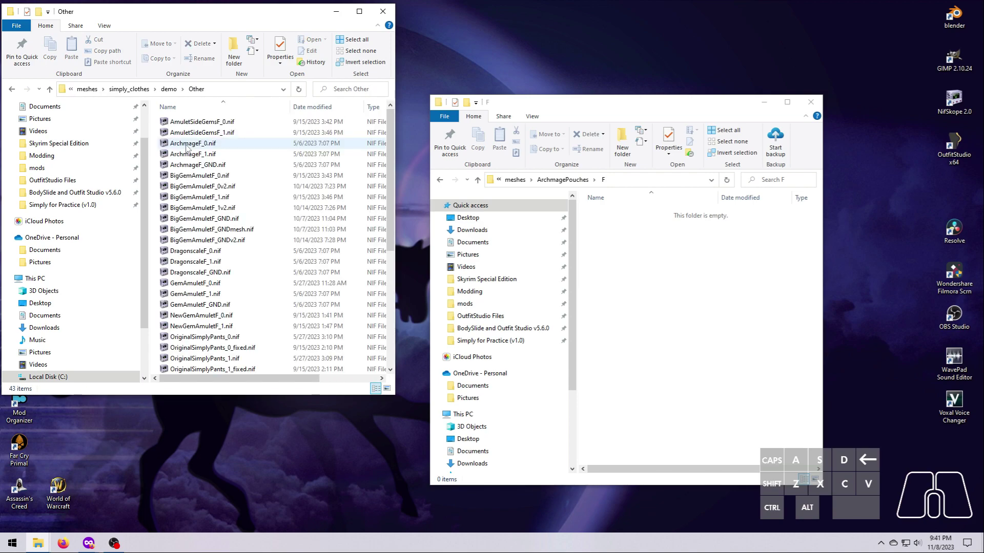
pyautogui.scroll(-7, 216, 283)
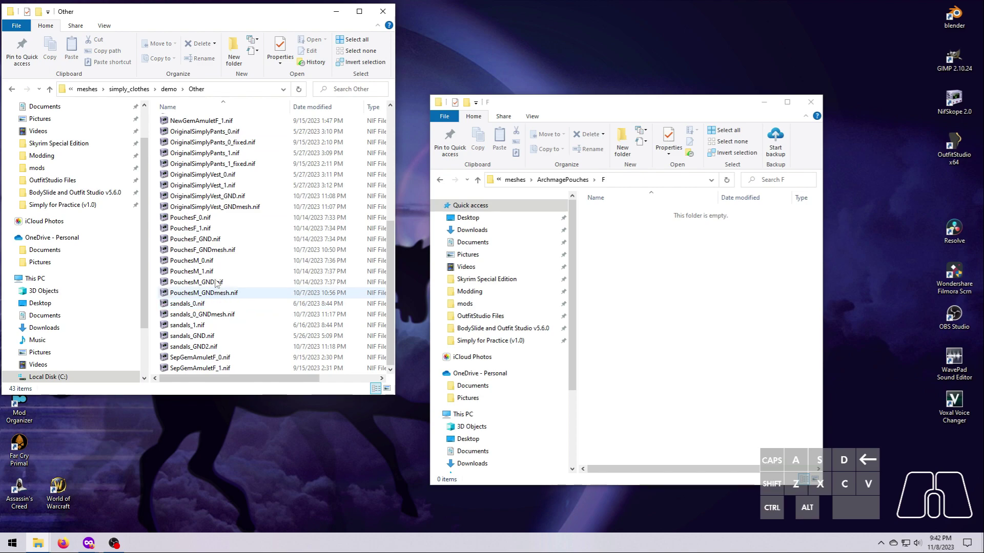
# Copy PouchesF_0.nif, PouchesF_1.nif and PouchesF_GND.nif from the Other folder into the F folder of ArchmagePouches.
pyautogui.click(204, 218)
pyautogui.keyDown('ctrl'); pyautogui.click(205, 229); pyautogui.keyUp('ctrl')
pyautogui.keyDown('ctrl'); pyautogui.click(212, 240); pyautogui.keyUp('ctrl')
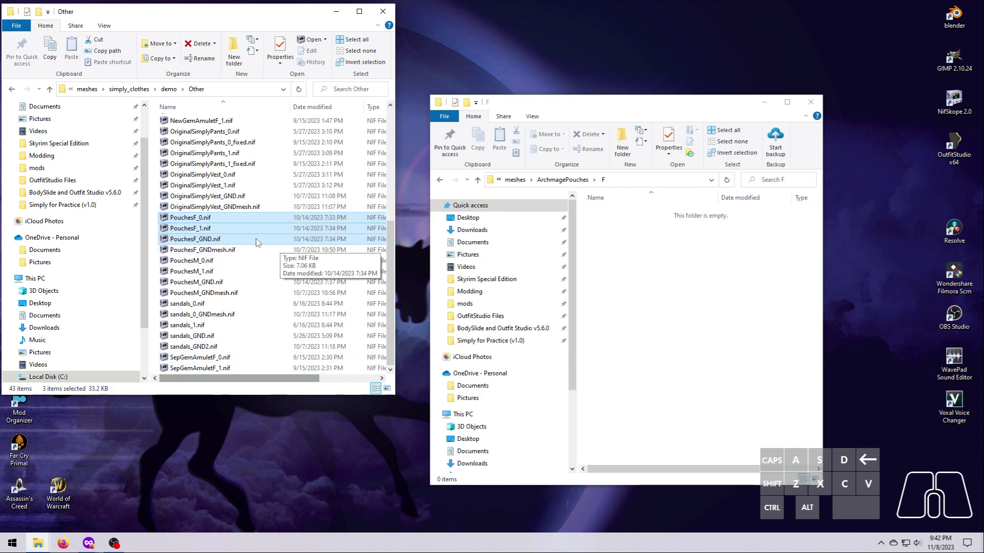
pyautogui.hotkey('ctrl', 'c')
pyautogui.click(684, 348)
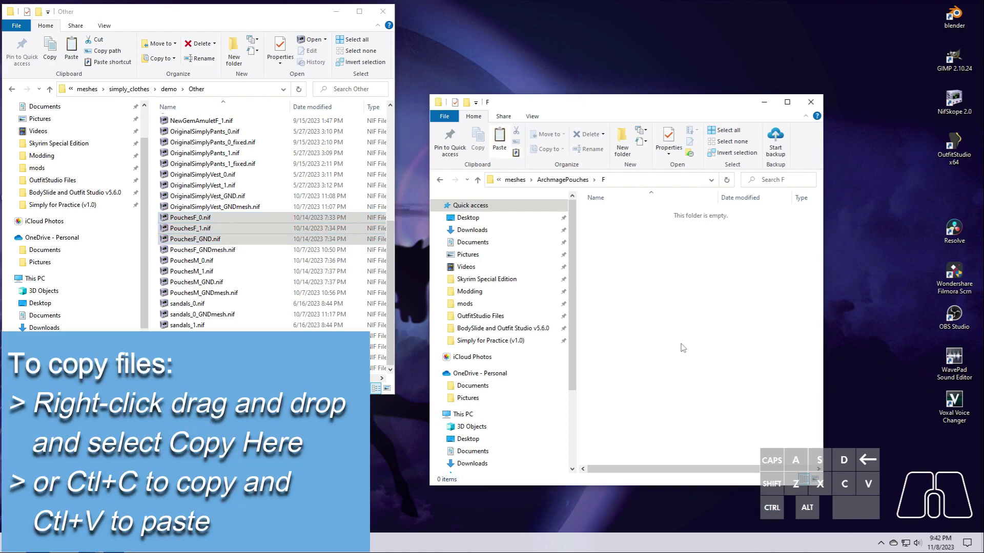
pyautogui.hotkey('ctrl', 'v')
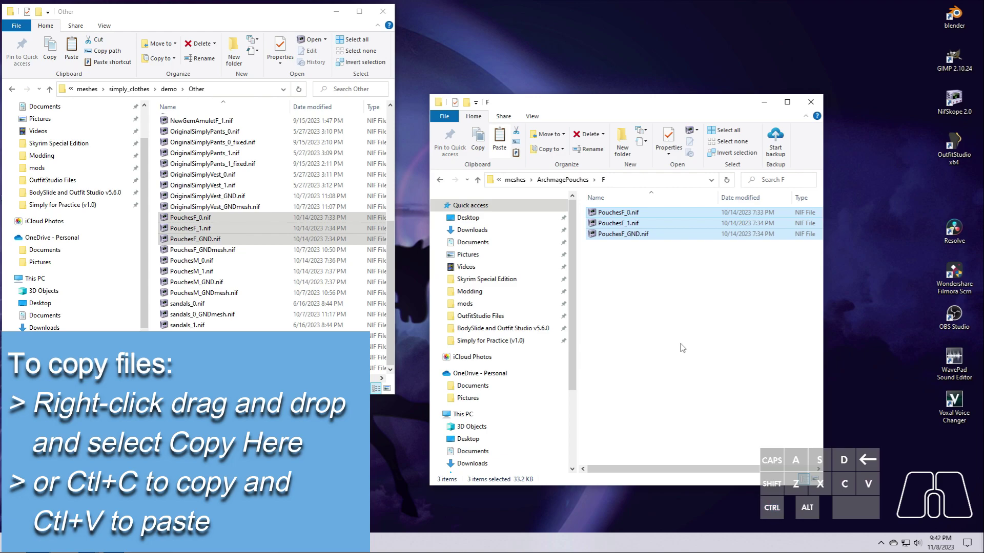
pyautogui.click(683, 347)
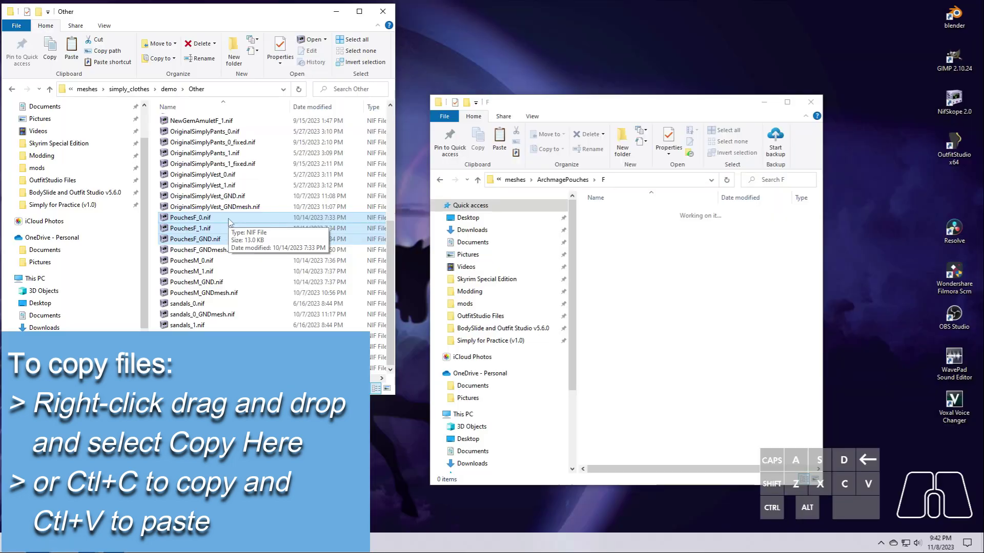
pyautogui.rightClick(229, 219)
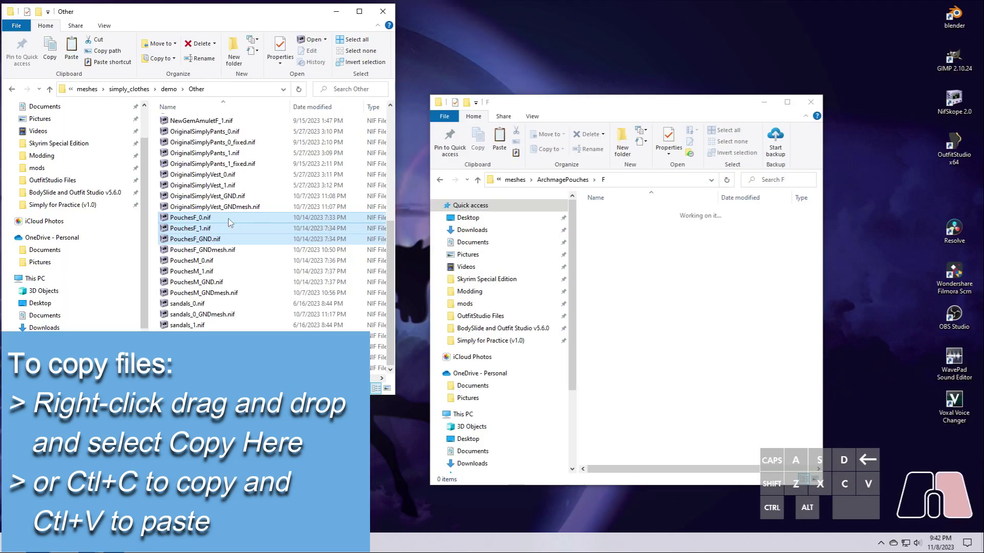
pyautogui.moveTo(228, 219); pyautogui.dragTo(684, 329)
pyautogui.click(702, 346)
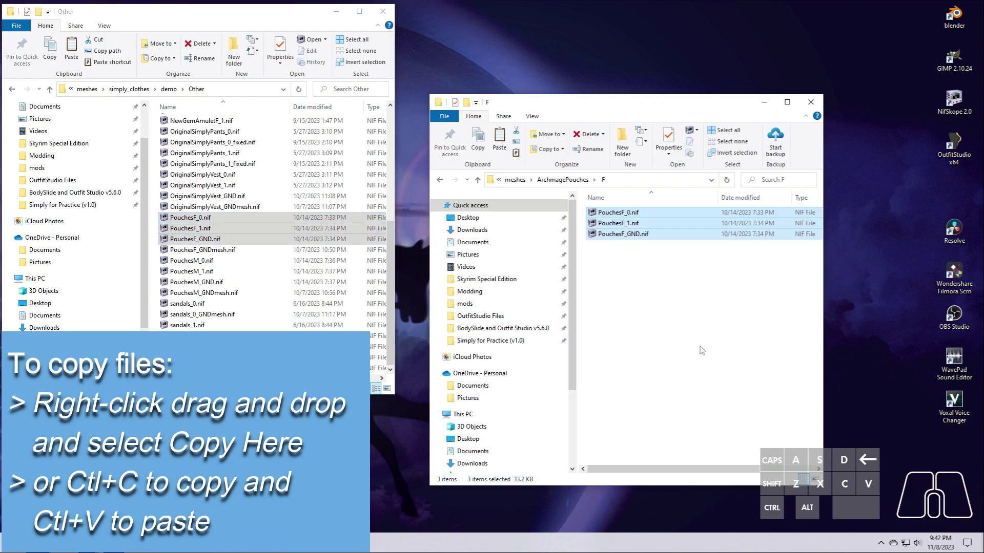
pyautogui.click(633, 316)
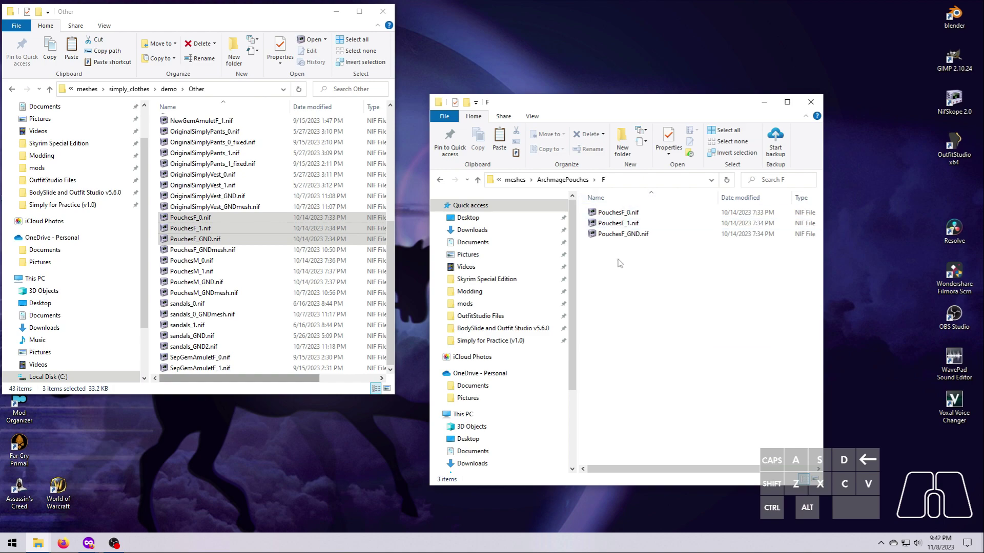
# Copy PouchesM_0.nif, PouchesM_1.nif and PouchesM_GND.nif from the Other folder into the M folder of ArchmagePouches.
pyautogui.click(569, 184)
pyautogui.doubleClick(607, 225)
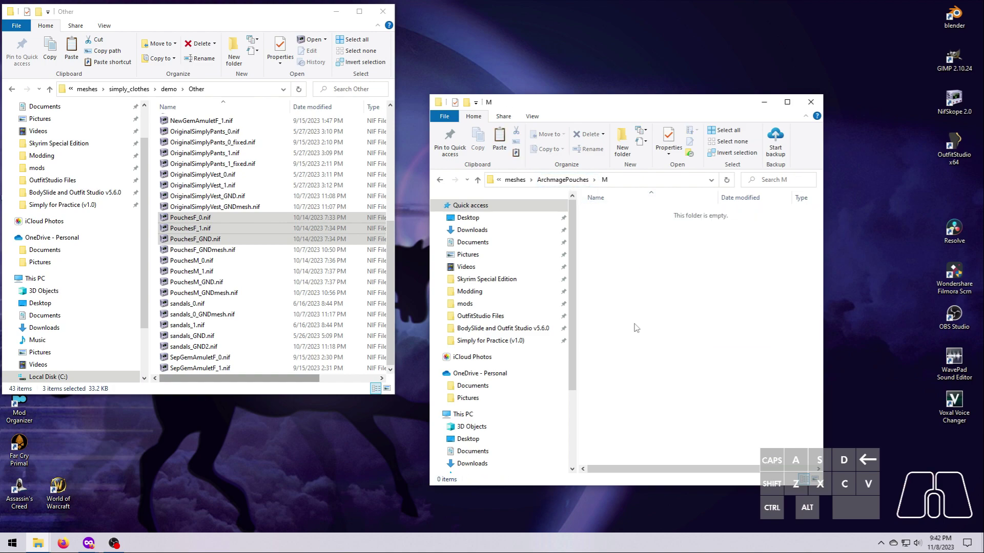
pyautogui.click(218, 262)
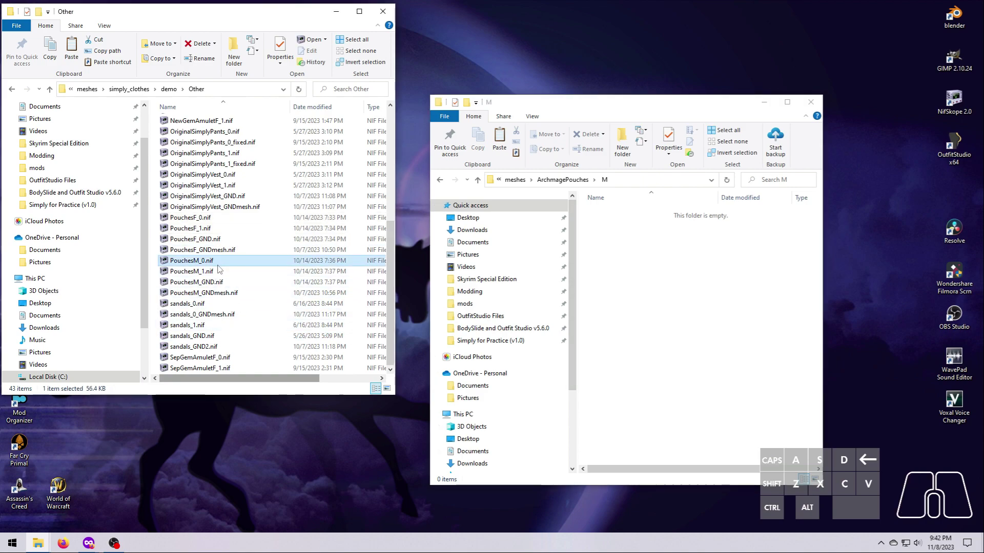
pyautogui.keyDown('ctrl'); pyautogui.click(222, 272); pyautogui.keyUp('ctrl')
pyautogui.keyDown('ctrl'); pyautogui.click(227, 282); pyautogui.keyUp('ctrl')
pyautogui.moveTo(228, 279); pyautogui.dragTo(678, 354)
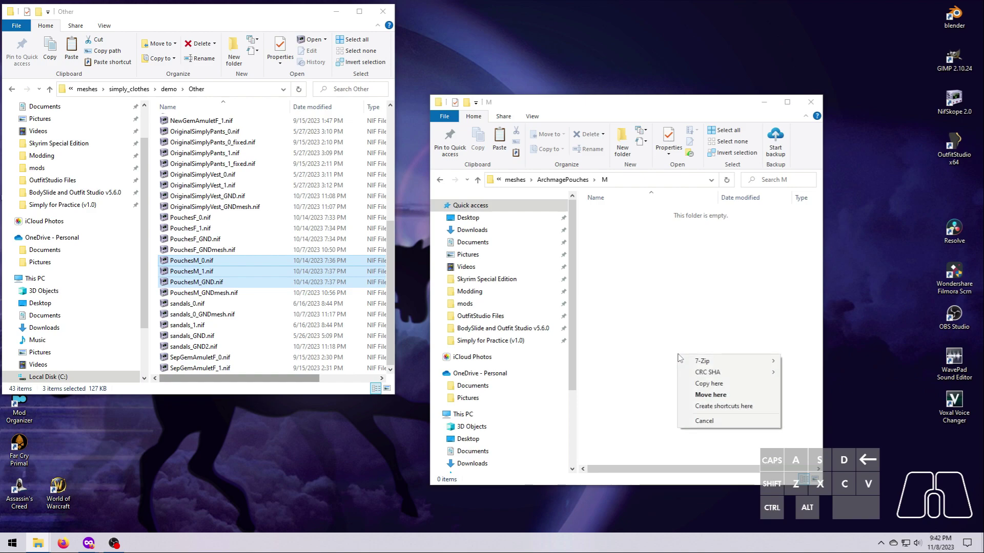
pyautogui.click(711, 385)
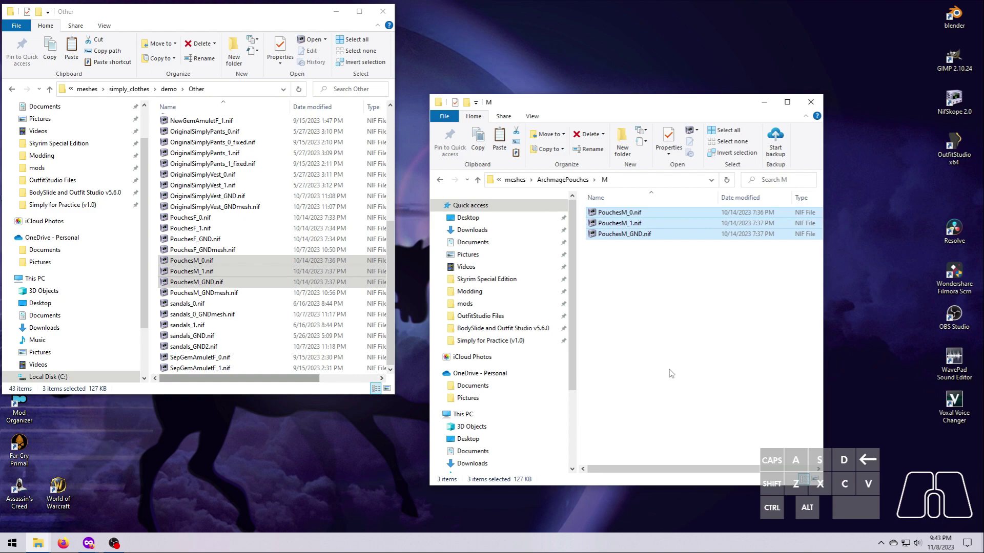
pyautogui.click(671, 373)
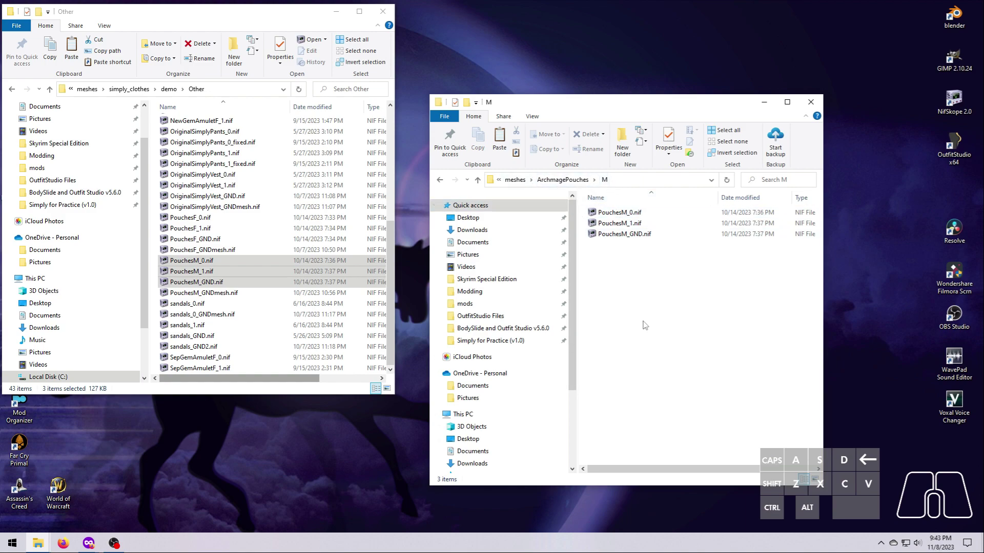
# Go back up from the M folder to the top-level Standalone Archmage Pouches folder.
pyautogui.click(562, 180)
pyautogui.click(515, 180)
pyautogui.click(517, 180)
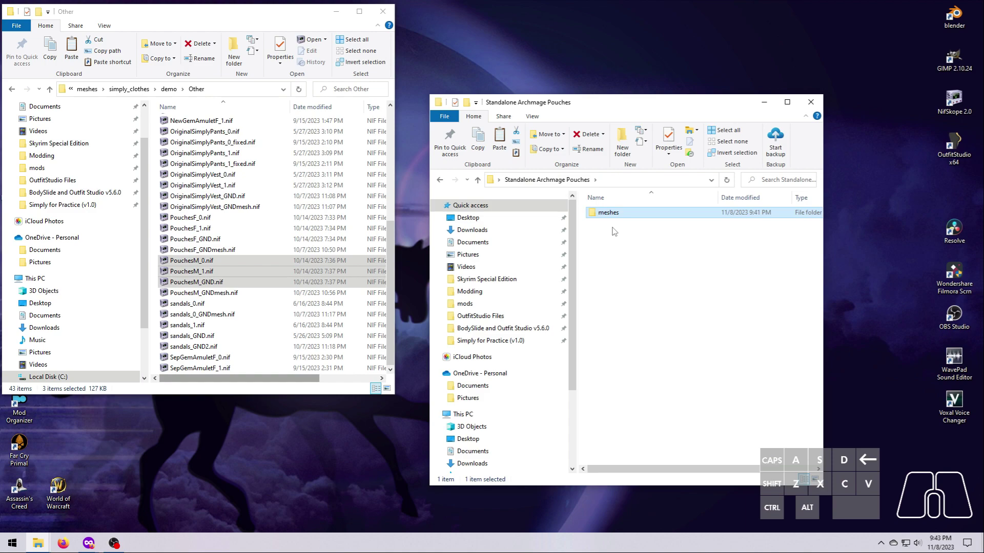
pyautogui.click(625, 305)
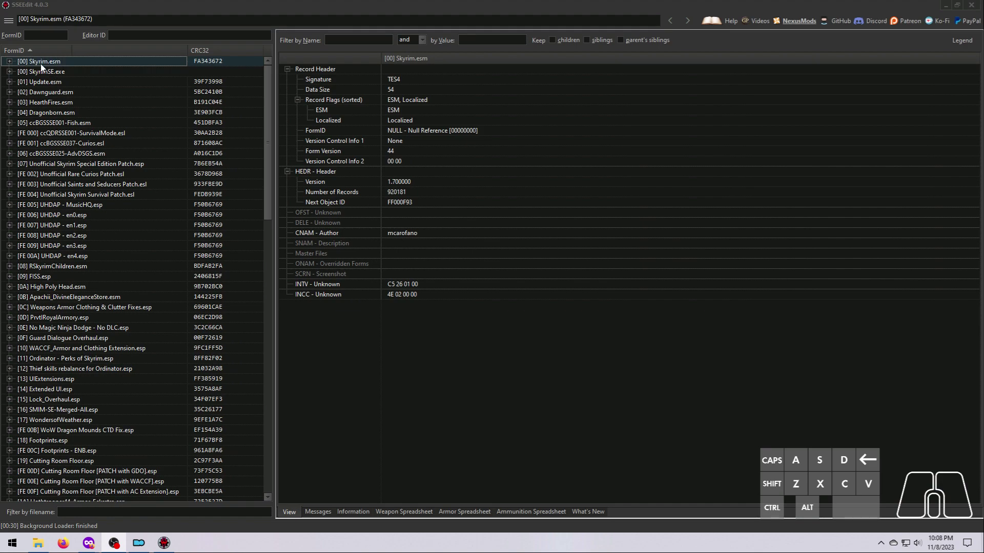
# Copy Skyrim.esm's BeggarHat01AA armor addon as a new record with the EditorID ArchmagePouchesAA, accepting the module-editing warning.
pyautogui.click(10, 62)
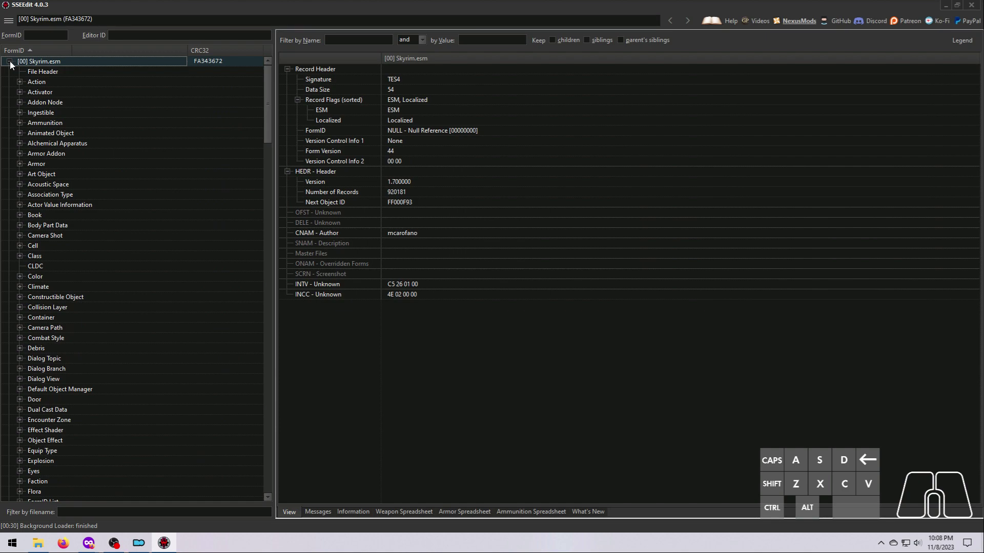
pyautogui.click(83, 154)
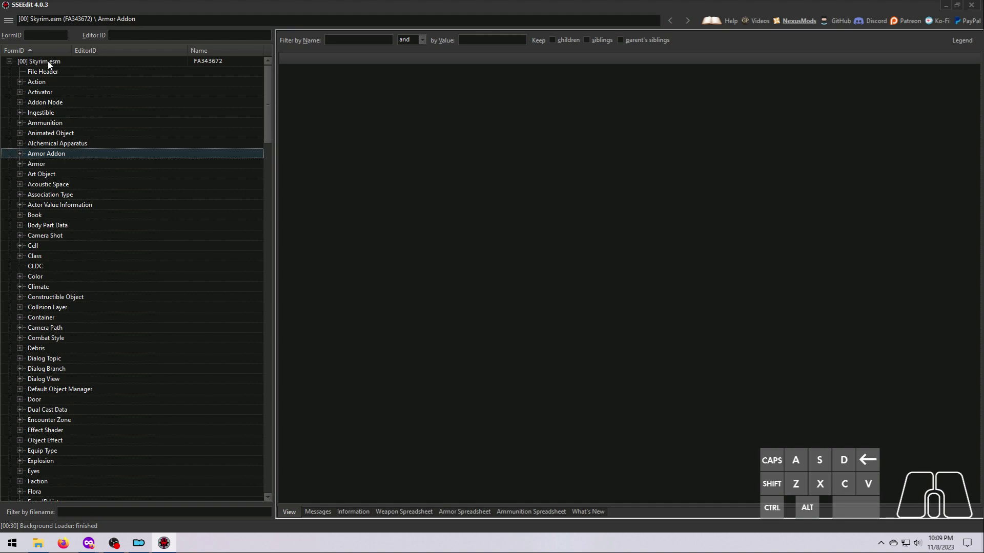
pyautogui.click(21, 154)
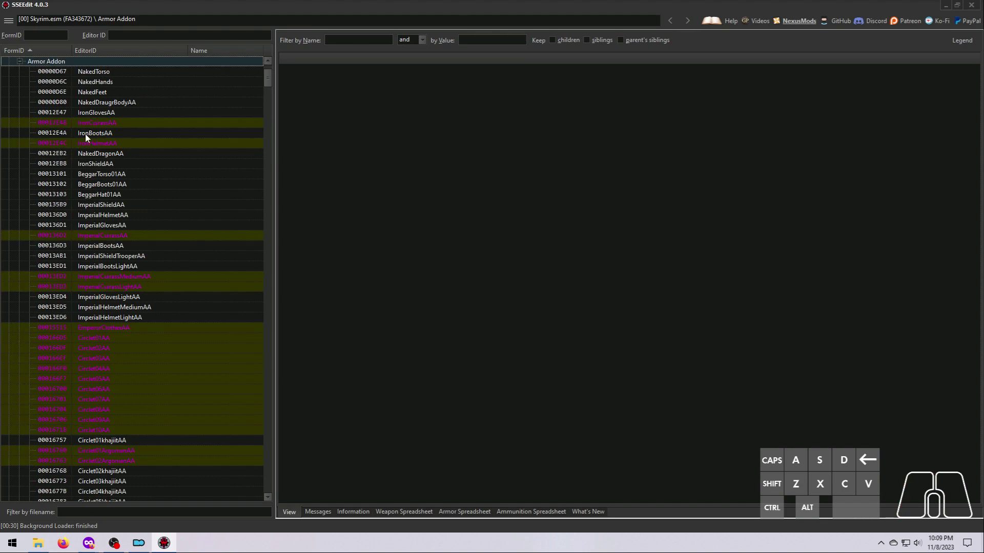
pyautogui.click(103, 198)
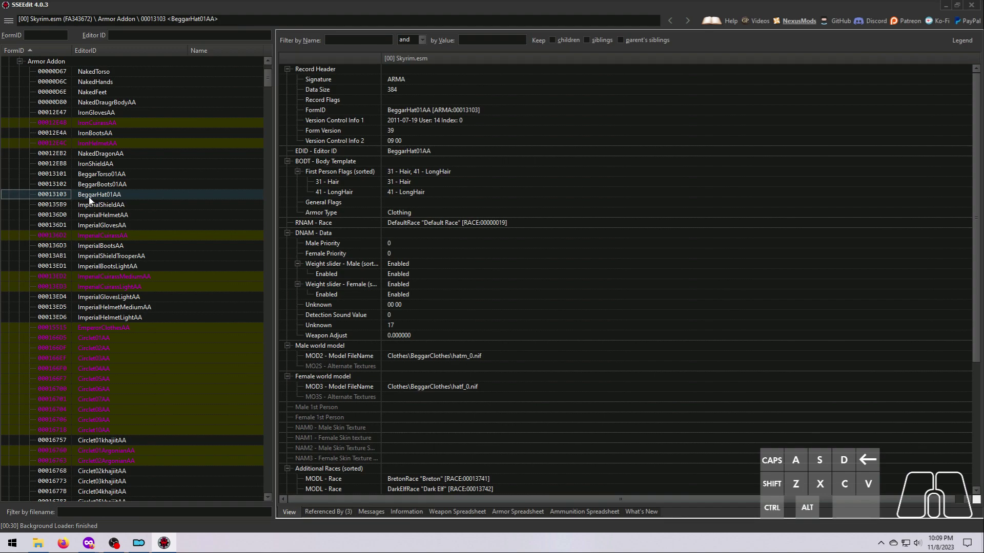
pyautogui.rightClick(125, 194)
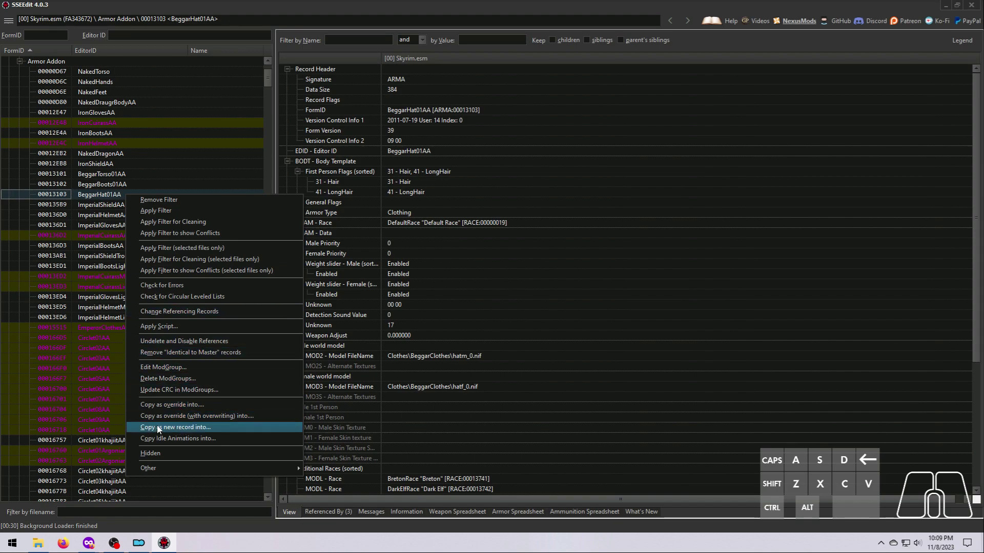
pyautogui.click(209, 432)
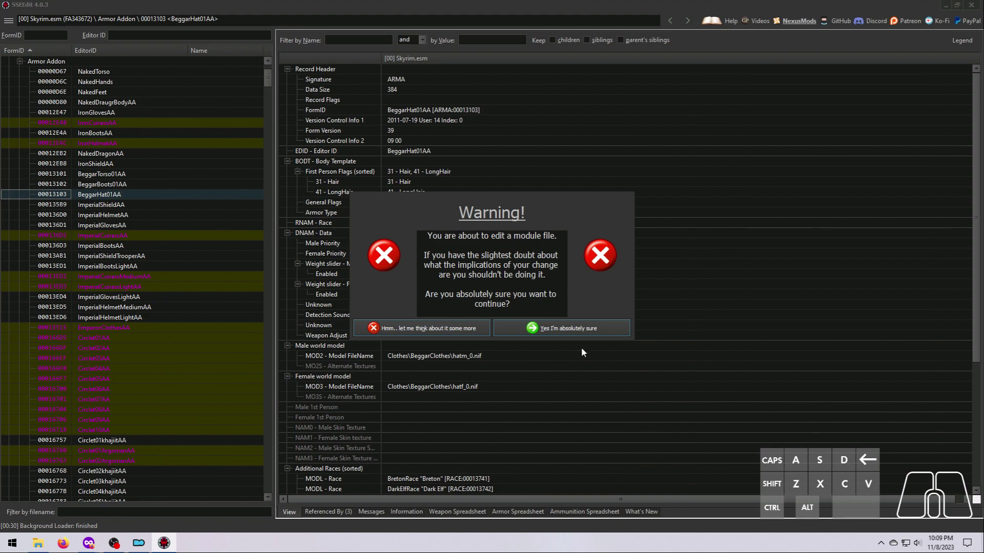
pyautogui.click(538, 328)
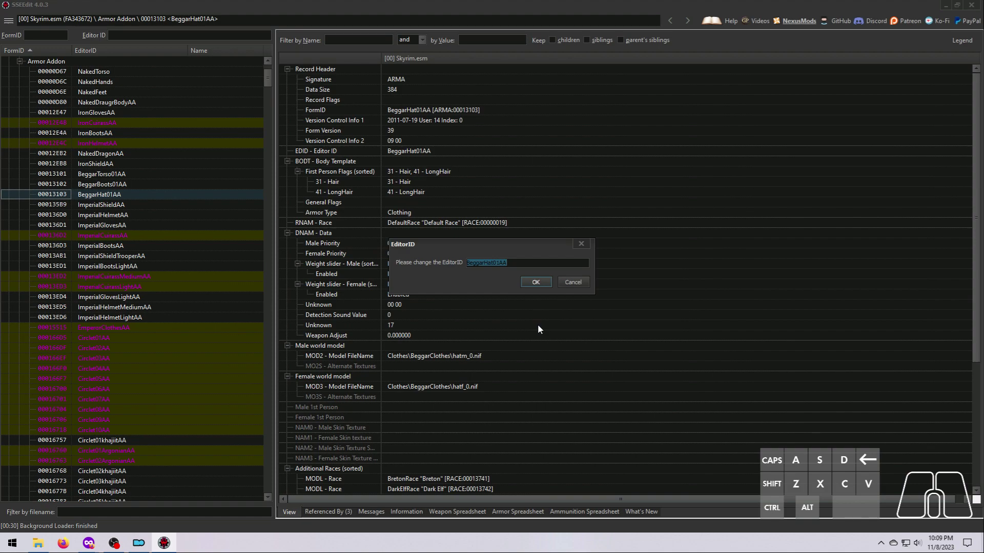
pyautogui.write('ArchmagePouchesAA')
pyautogui.click(538, 282)
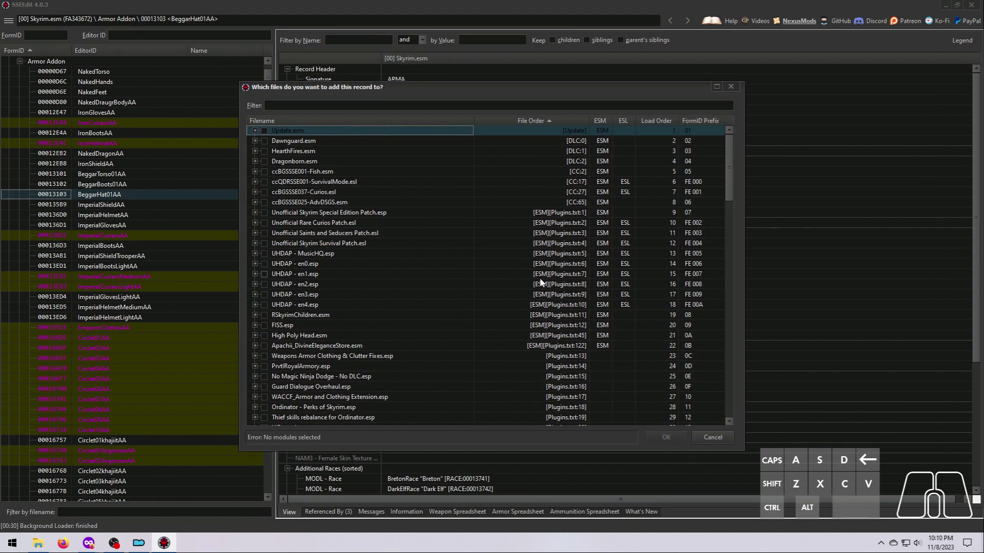
# Add the copied record to a new regular .esp file without ESM or ESL flags, named StandaloneArchmagePouches.
pyautogui.moveTo(729, 187)
pyautogui.mouseDown()
pyautogui.moveTo(723, 358)
pyautogui.moveTo(731, 416)
pyautogui.mouseUp()
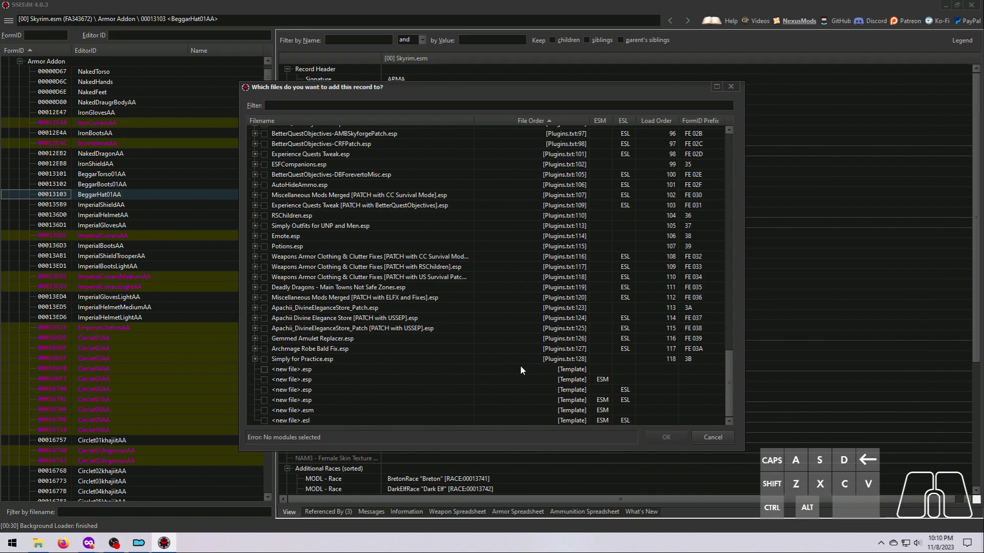
pyautogui.click(265, 369)
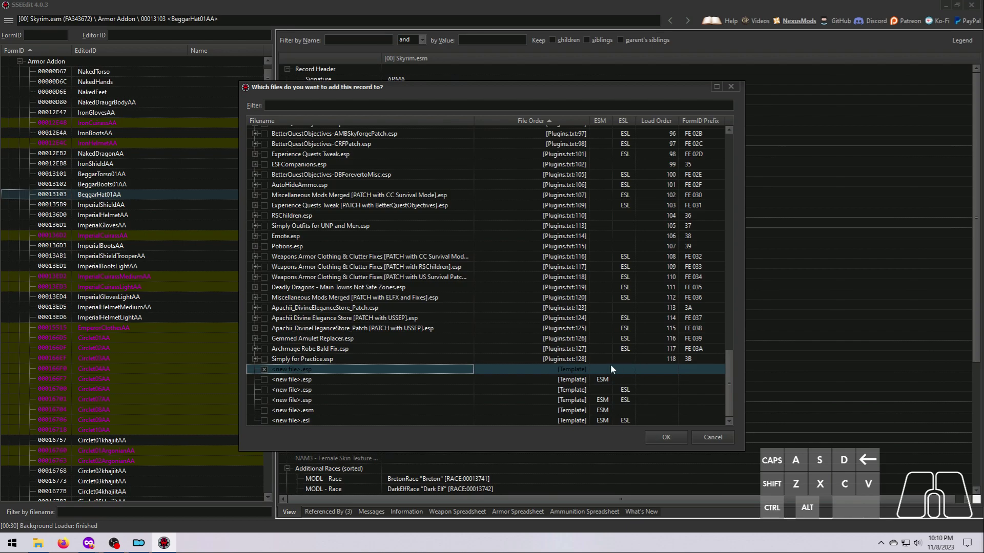
pyautogui.click(666, 437)
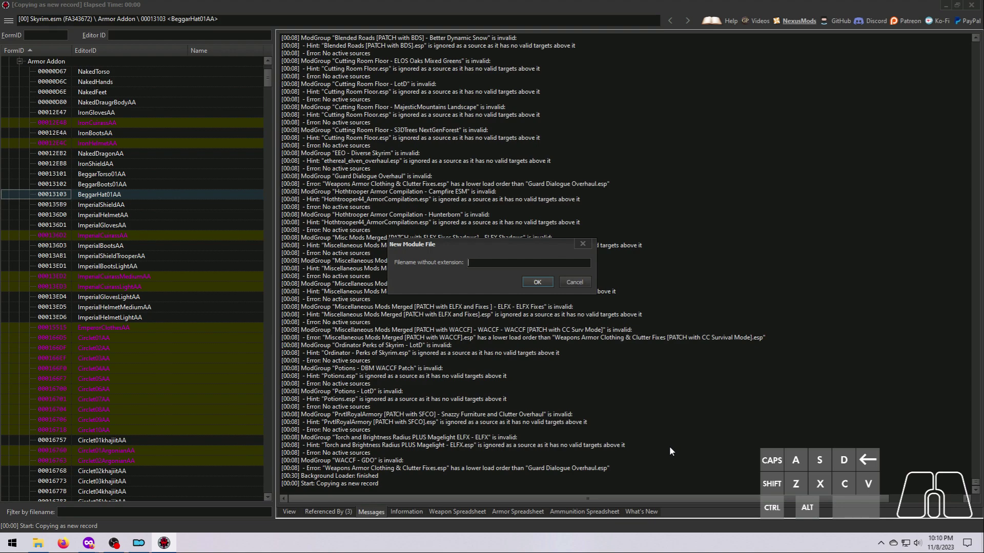
pyautogui.click(482, 265)
pyautogui.write('StandaloneArchmagePouches')
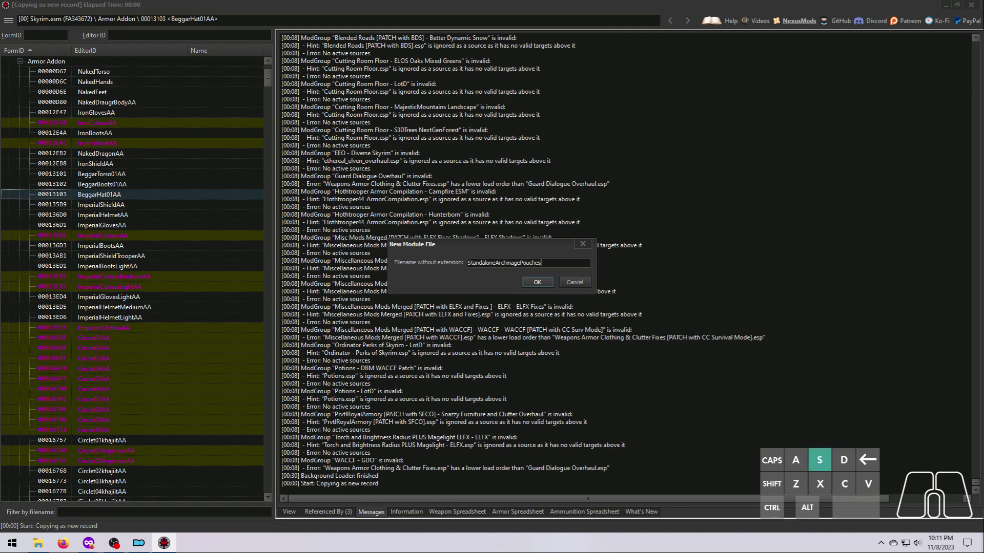
pyautogui.click(530, 281)
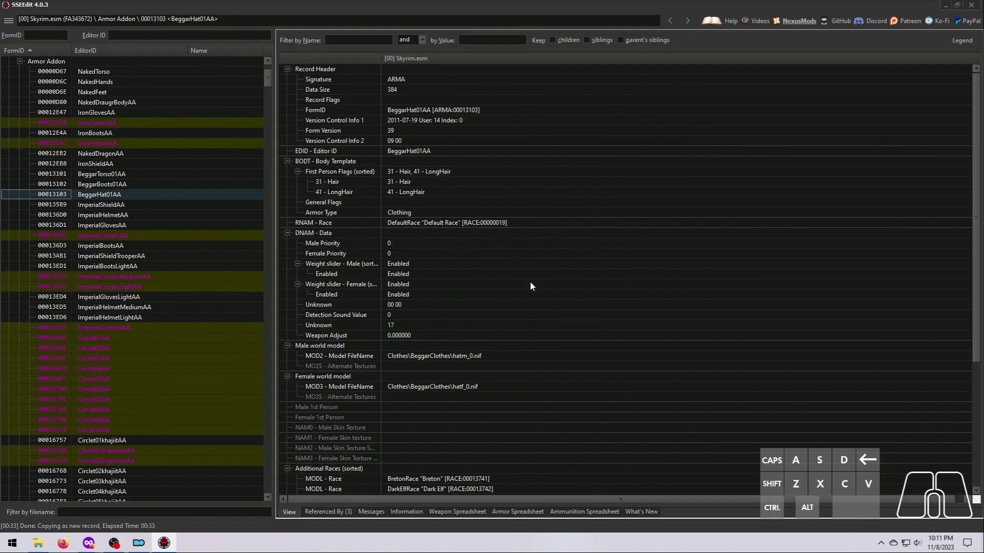
# Expand the Armor Addon group of StandaloneArchmagePouches.esp and view the ArchmagePouchesAA record.
pyautogui.moveTo(265, 80); pyautogui.dragTo(270, 497)
pyautogui.click(9, 496)
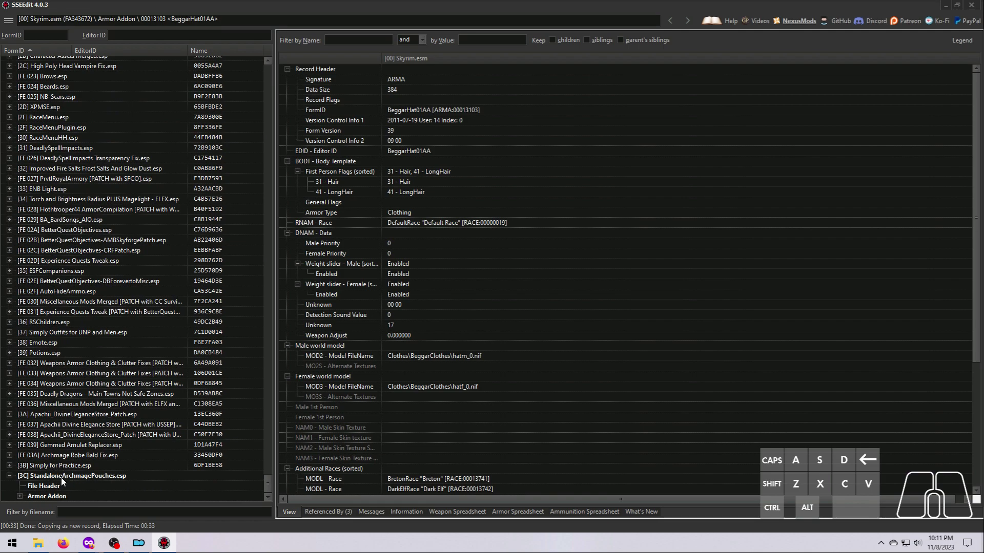
pyautogui.click(20, 497)
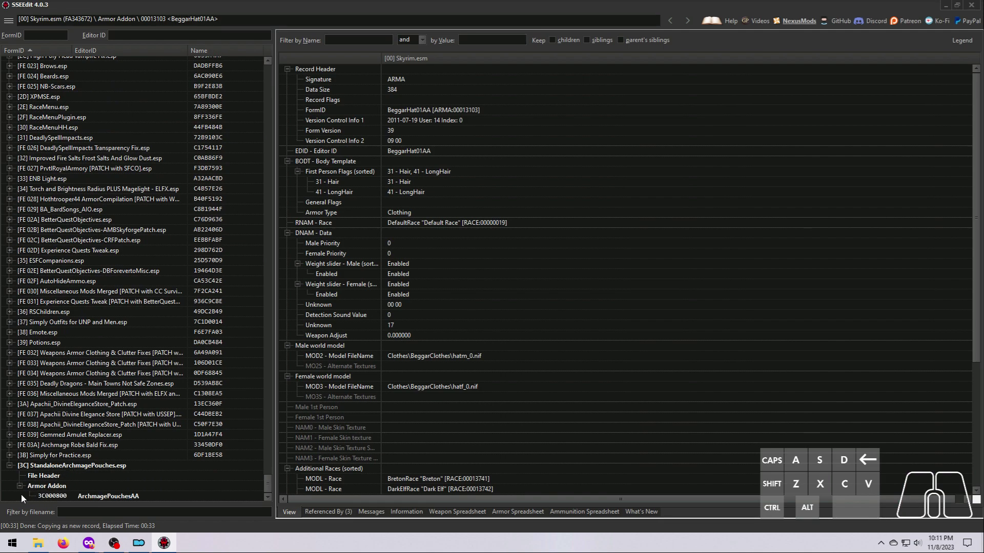
pyautogui.click(109, 496)
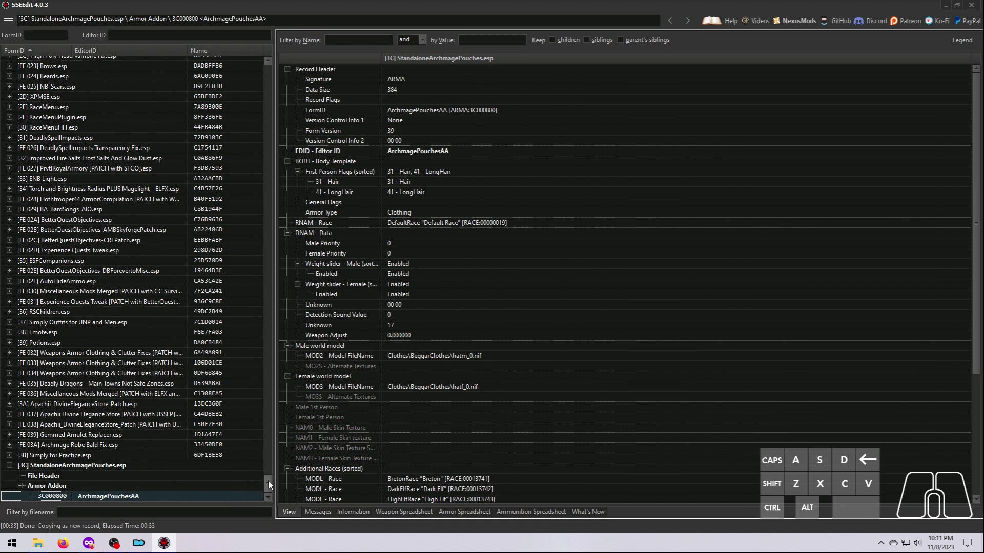
# Look up the references of BeggarHat01AA in Skyrim.esm and open the Skyrim.esm ClothesBeggarHat armor record.
pyautogui.moveTo(269, 481); pyautogui.dragTo(270, 72)
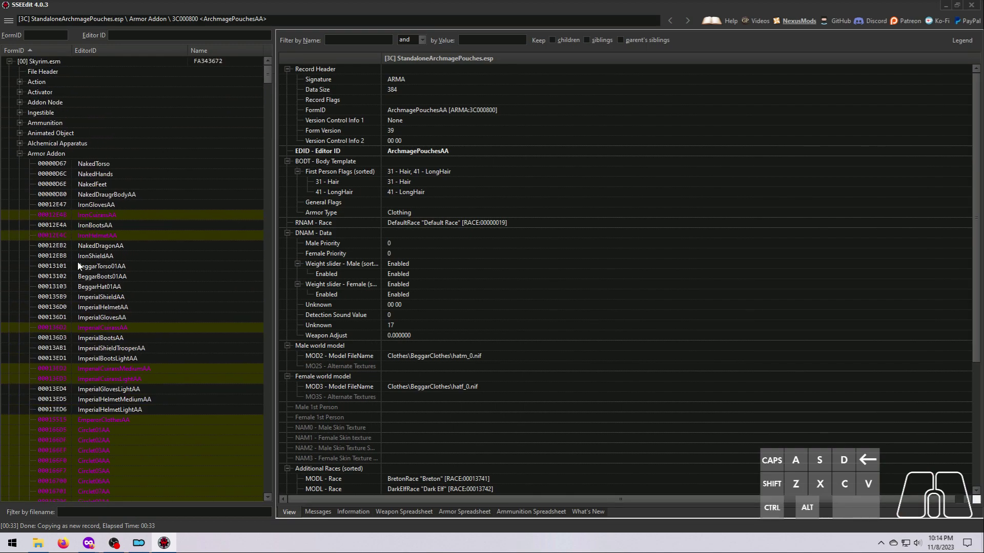
pyautogui.click(100, 288)
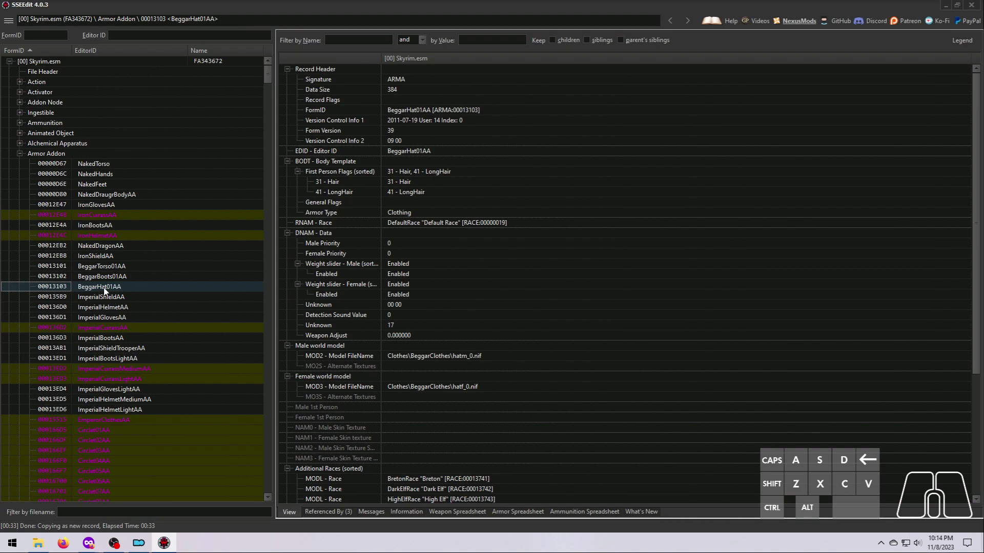
pyautogui.click(330, 512)
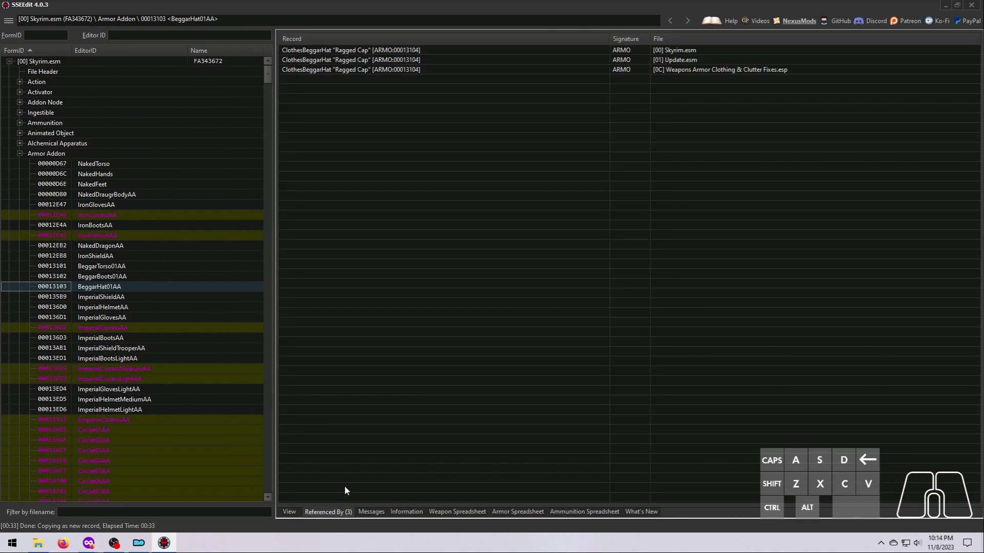
pyautogui.doubleClick(388, 53)
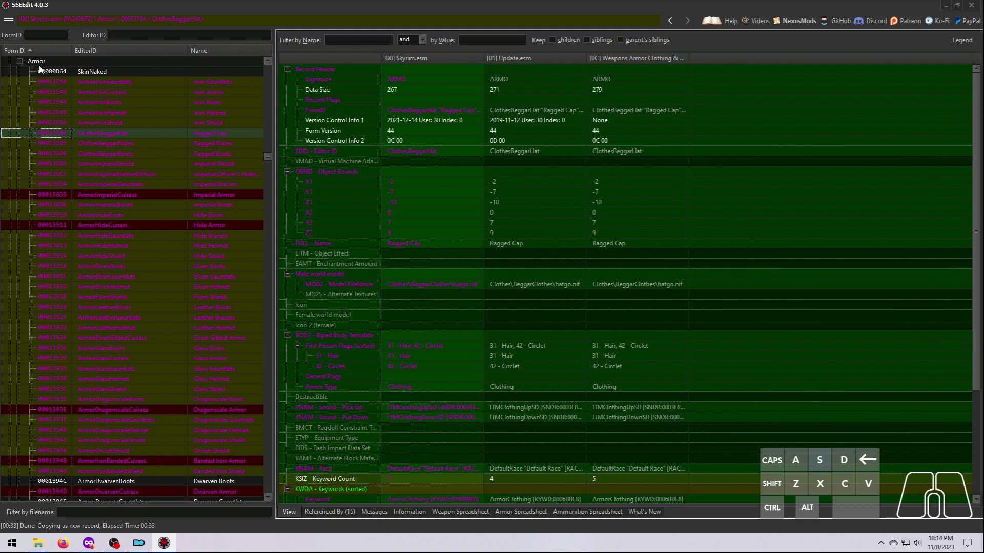
# Copy the ClothesBeggarHat armor as a new record with the EditorID ArchmagePouches into StandaloneArchmagePouches.esp.
pyautogui.click(213, 134)
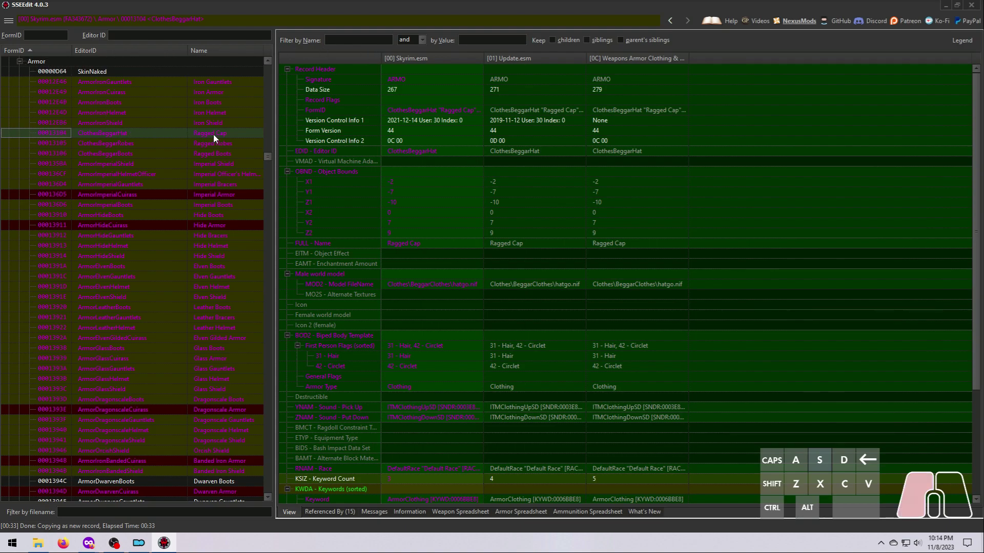
pyautogui.rightClick(211, 133)
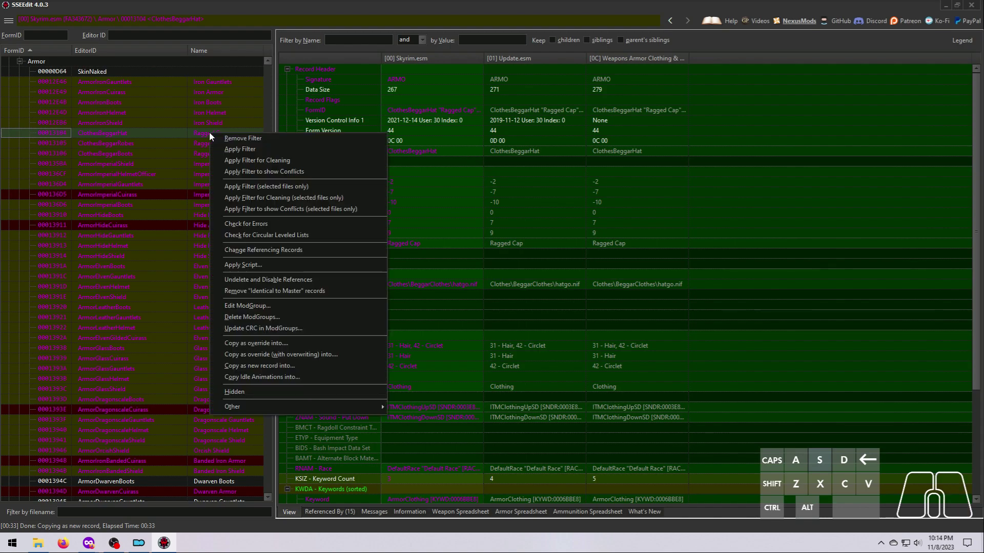
pyautogui.click(270, 369)
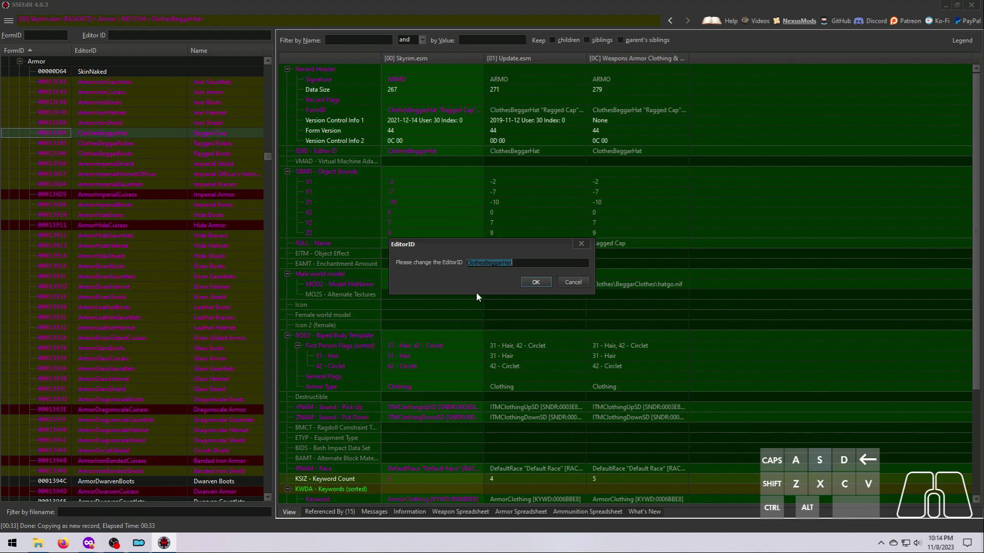
pyautogui.write('ArchmagePouches')
pyautogui.click(527, 282)
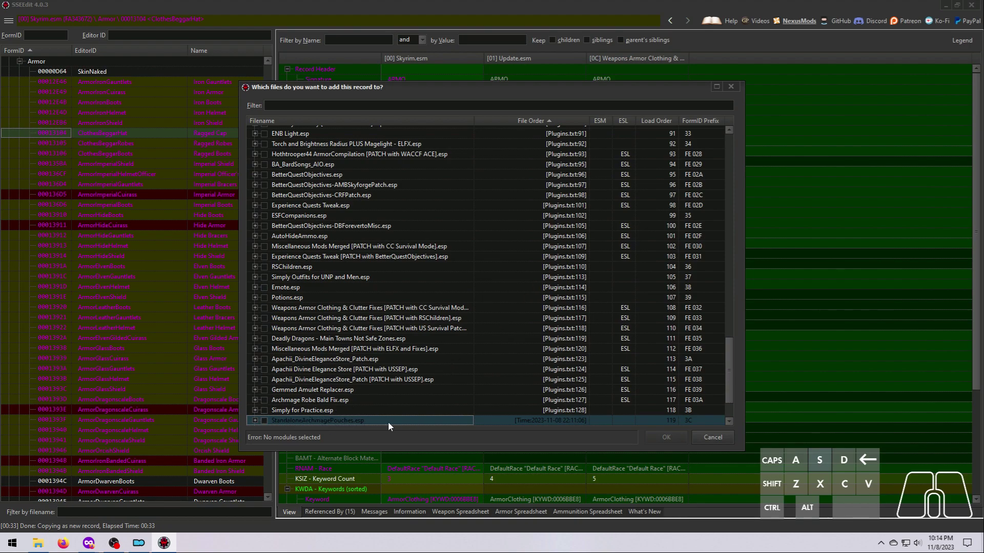
pyautogui.click(265, 420)
pyautogui.moveTo(730, 386); pyautogui.dragTo(727, 406)
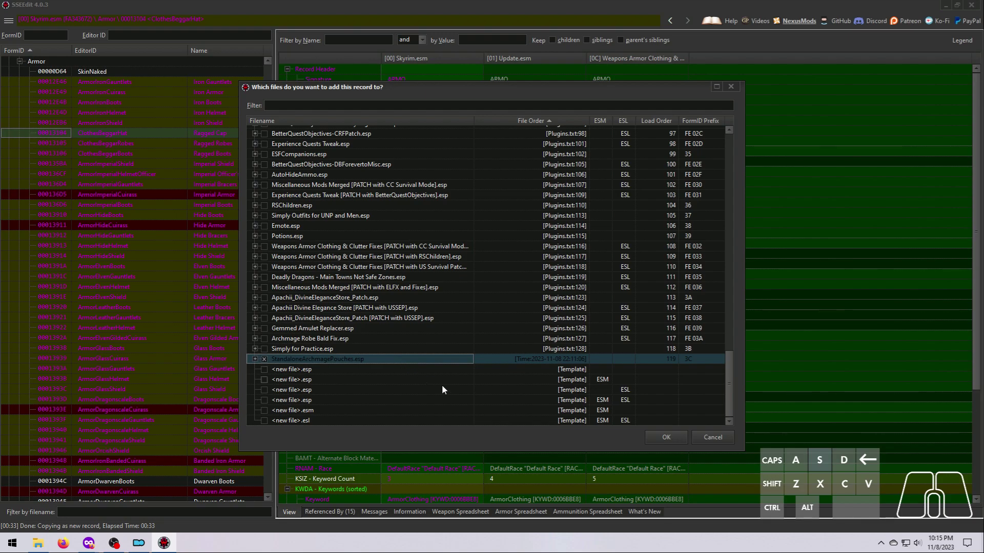
pyautogui.click(656, 436)
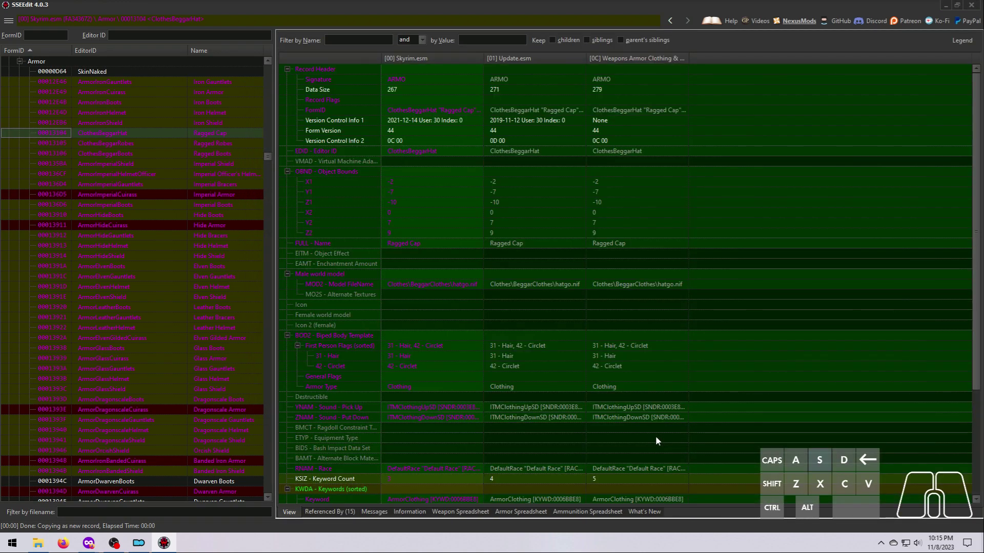
# In StandaloneArchmagePouches.esp, set ArchmagePouchesAA's First Person Flags to only 52 - Unnamed, clearing 31 - Hair and 41 - LongHair.
pyautogui.moveTo(267, 158); pyautogui.dragTo(269, 496)
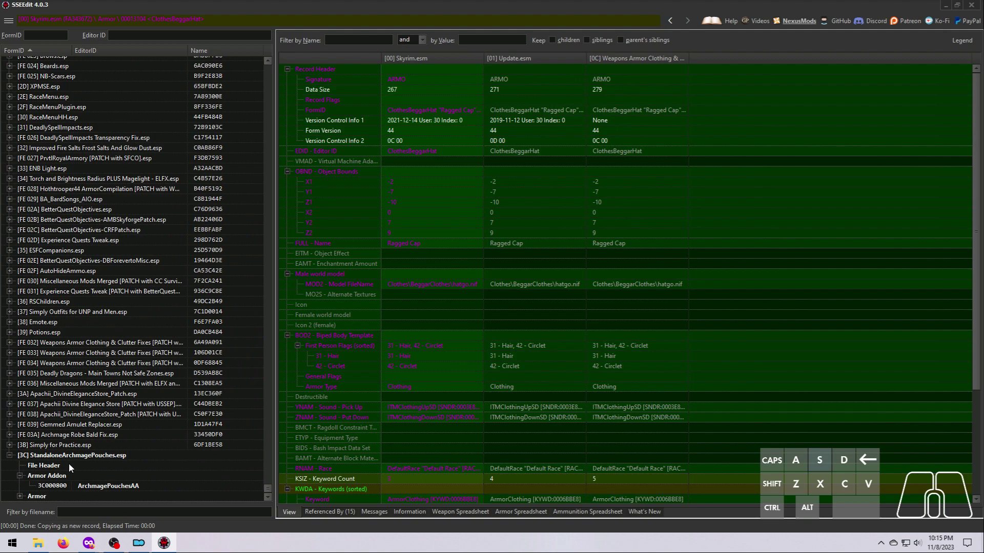
pyautogui.click(20, 496)
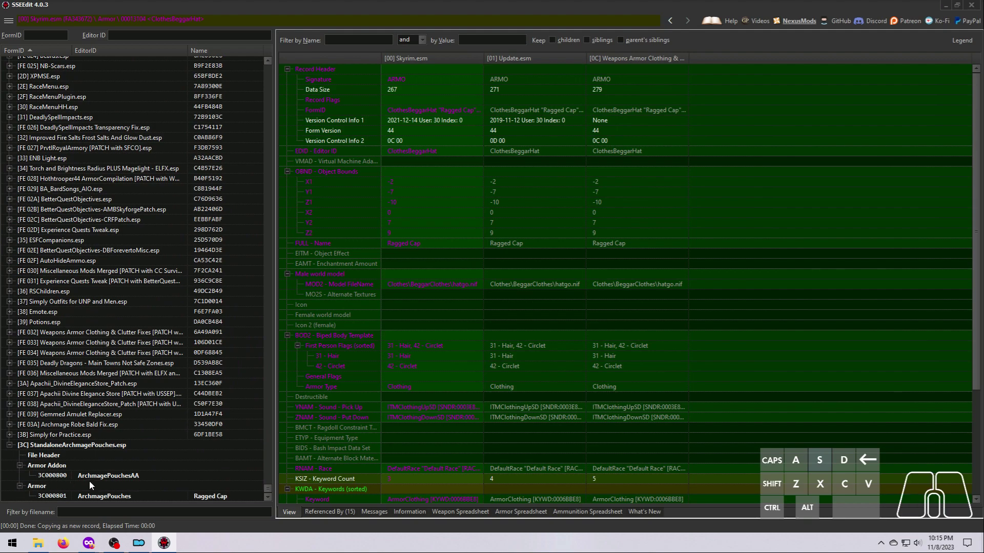
pyautogui.click(48, 466)
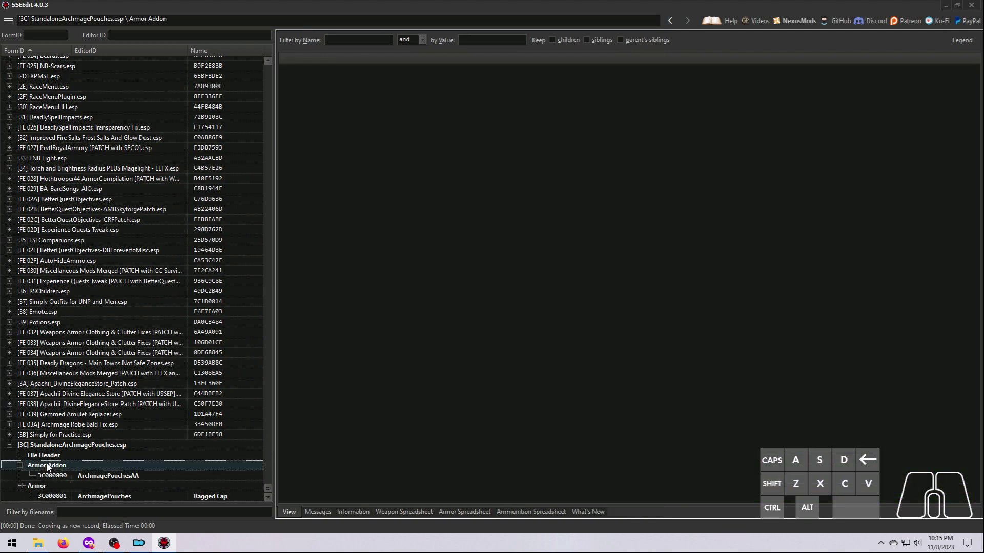
pyautogui.click(101, 476)
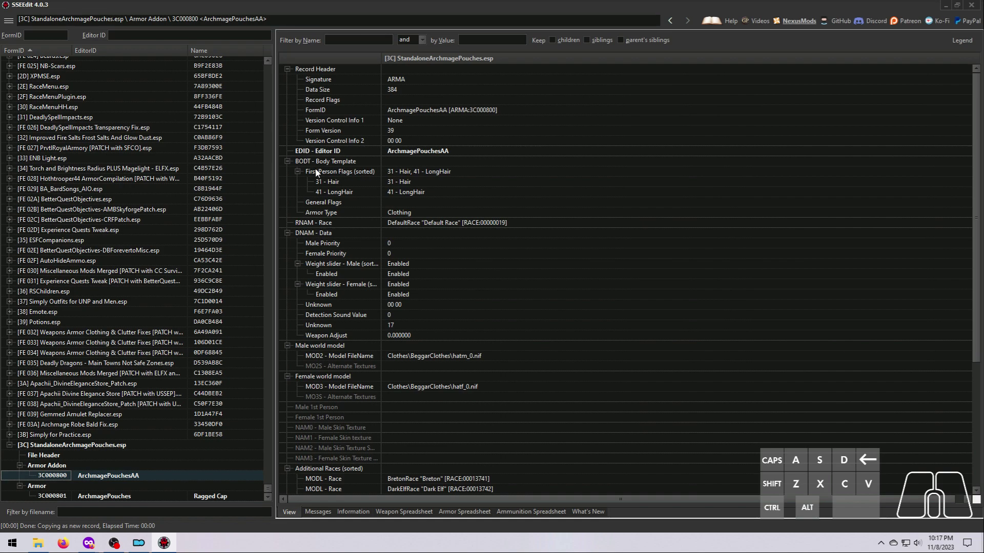
pyautogui.doubleClick(430, 172)
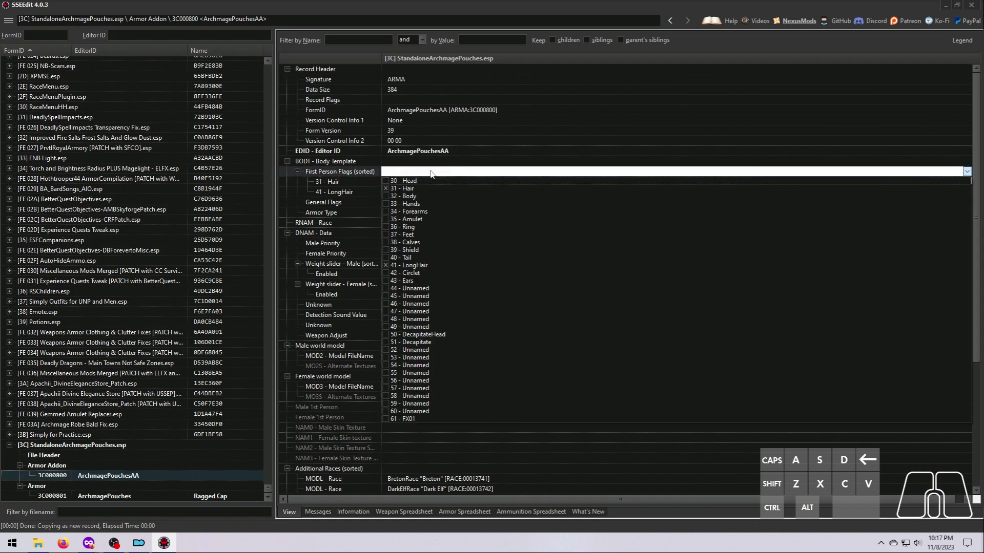
pyautogui.click(386, 188)
pyautogui.click(386, 266)
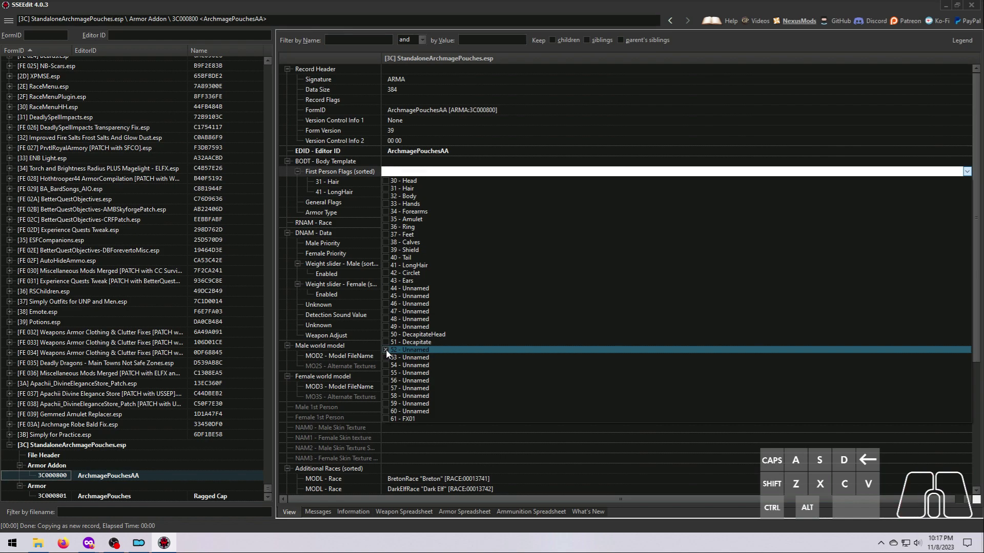
pyautogui.click(591, 146)
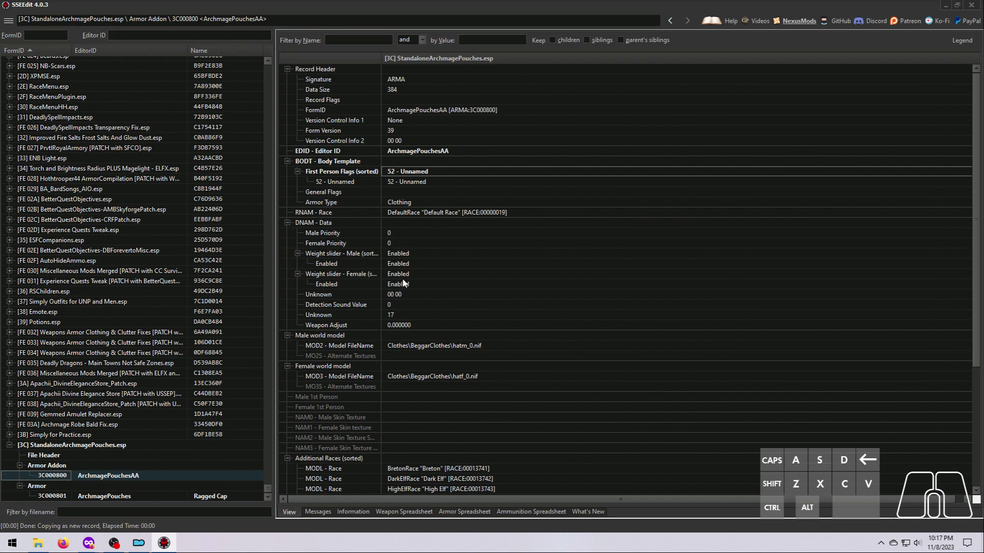
# Set the Male world model's MOD2 - Model FileName in ArchmagePouchesAA to ArchmagePouches\M\PouchesM_1.nif.
pyautogui.moveTo(382, 61); pyautogui.dragTo(397, 62)
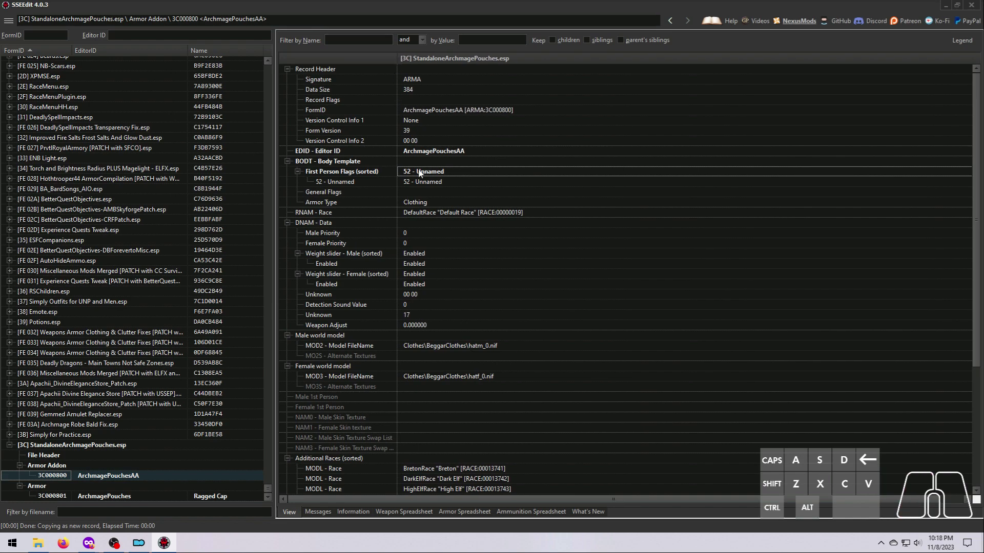
pyautogui.click(439, 347)
pyautogui.click(441, 347)
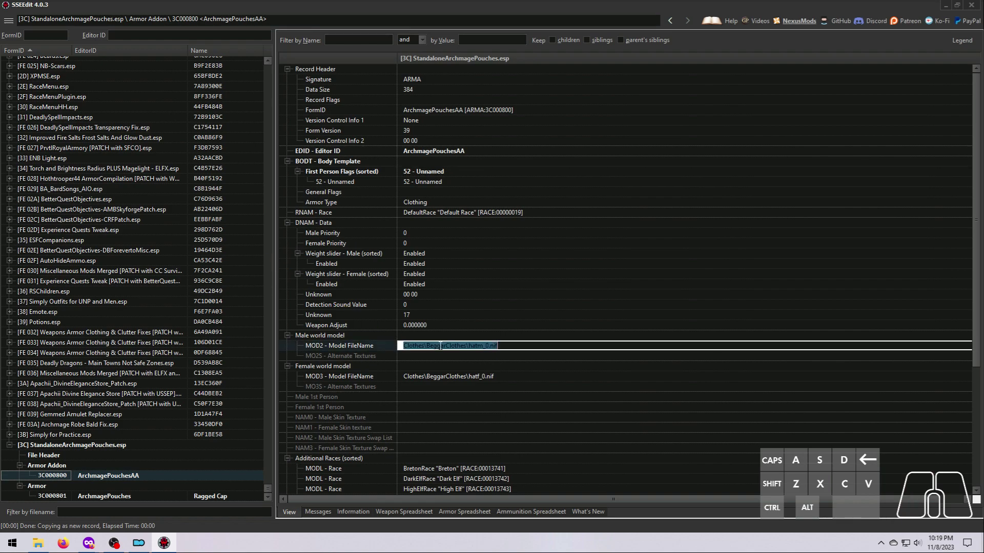
pyautogui.press('BackSpace')
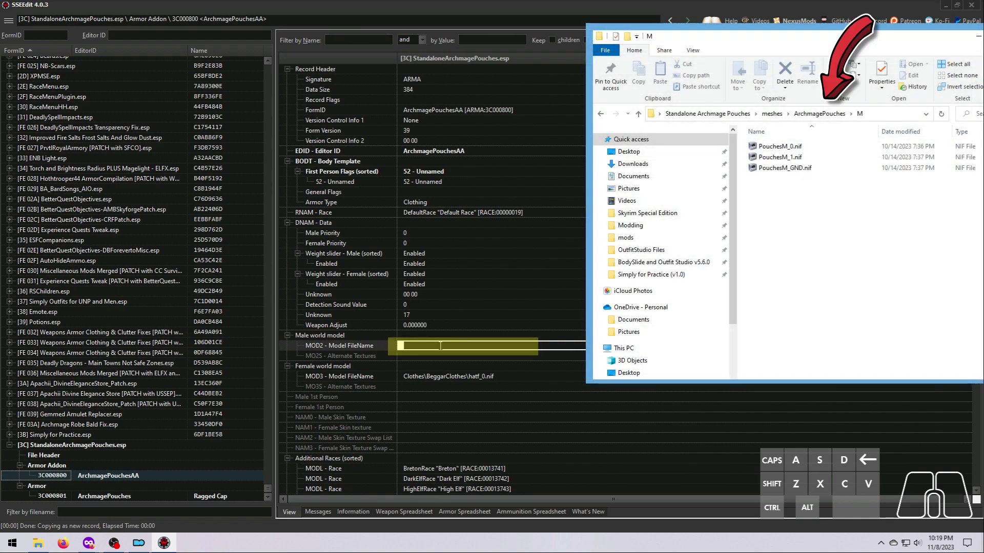
pyautogui.write('ArchmagePouches')
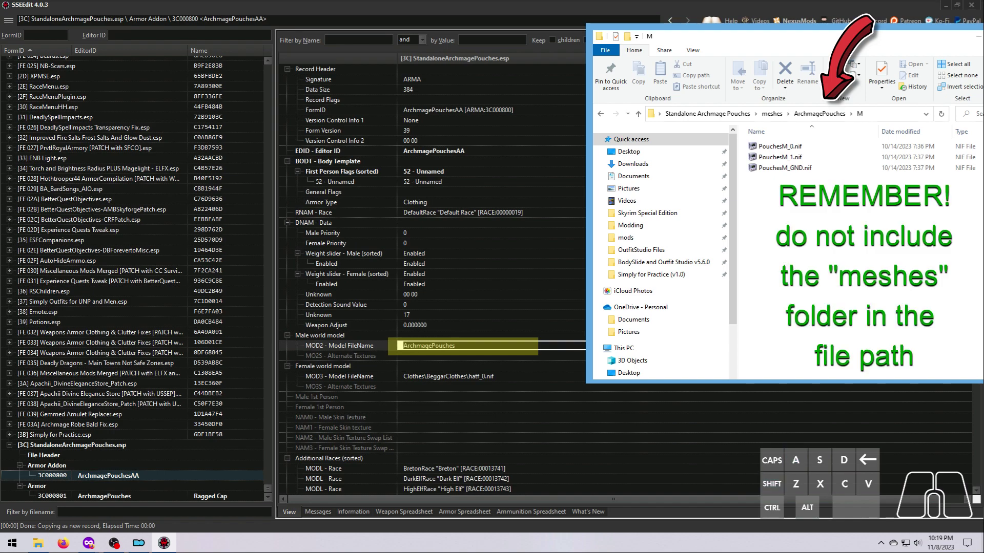
pyautogui.write('\\M')
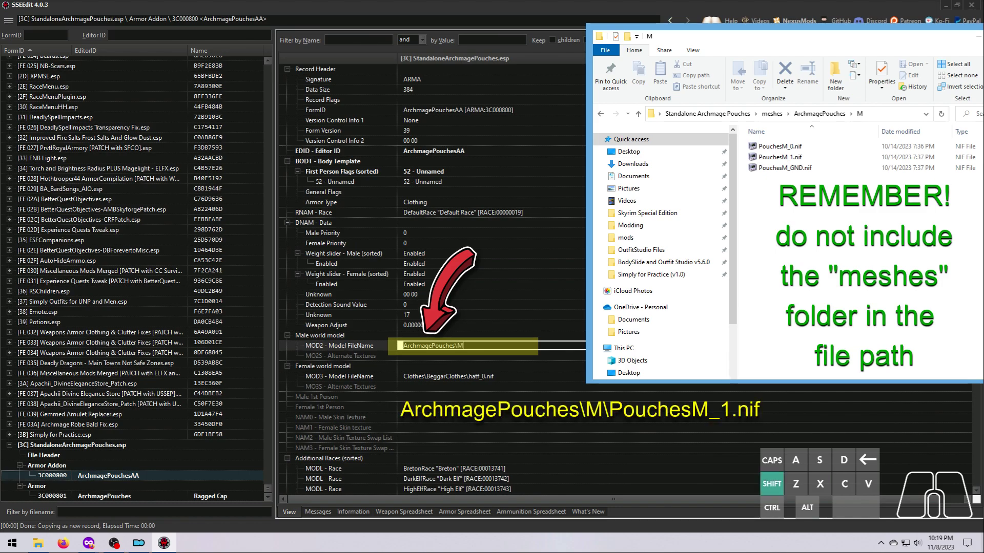
pyautogui.write('\\')
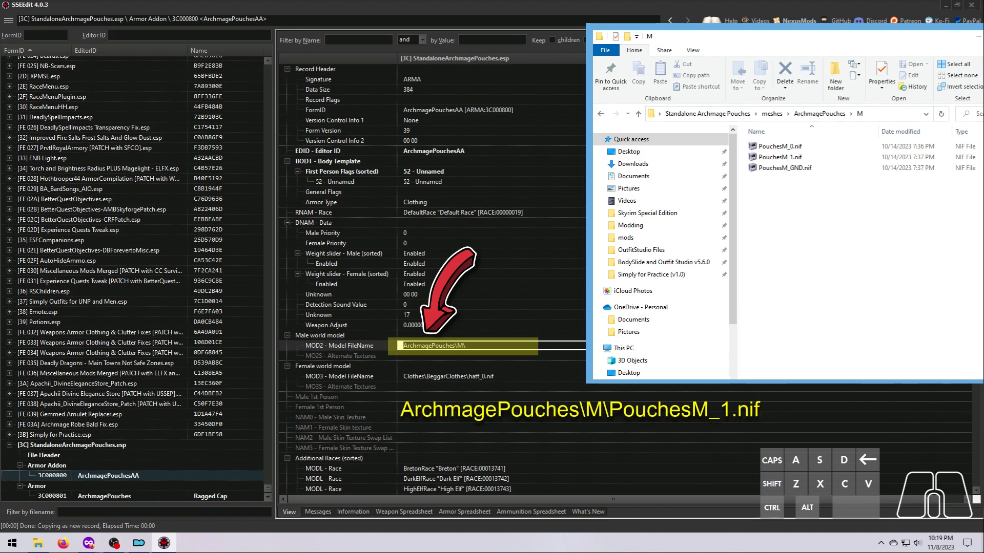
pyautogui.write('PouchesM')
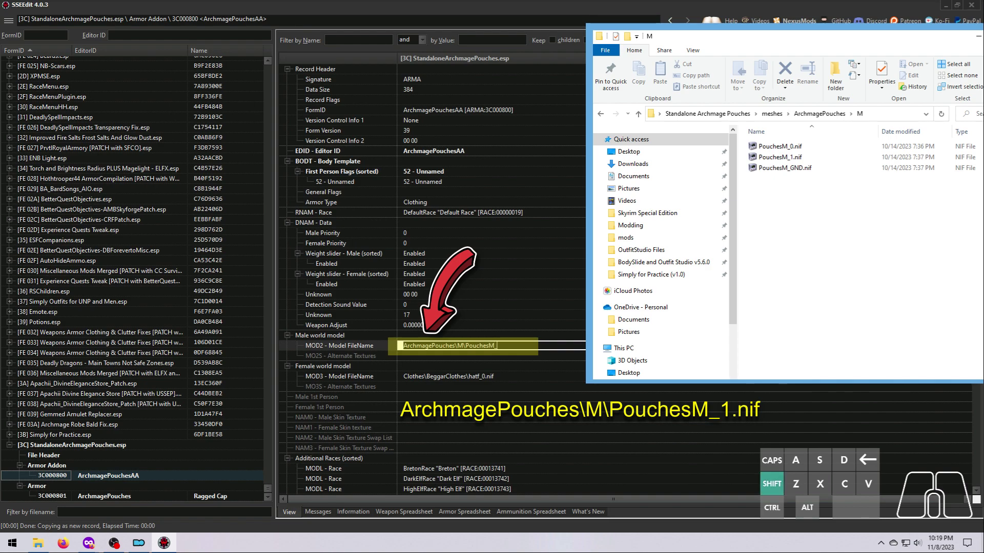
pyautogui.write('_1.nif')
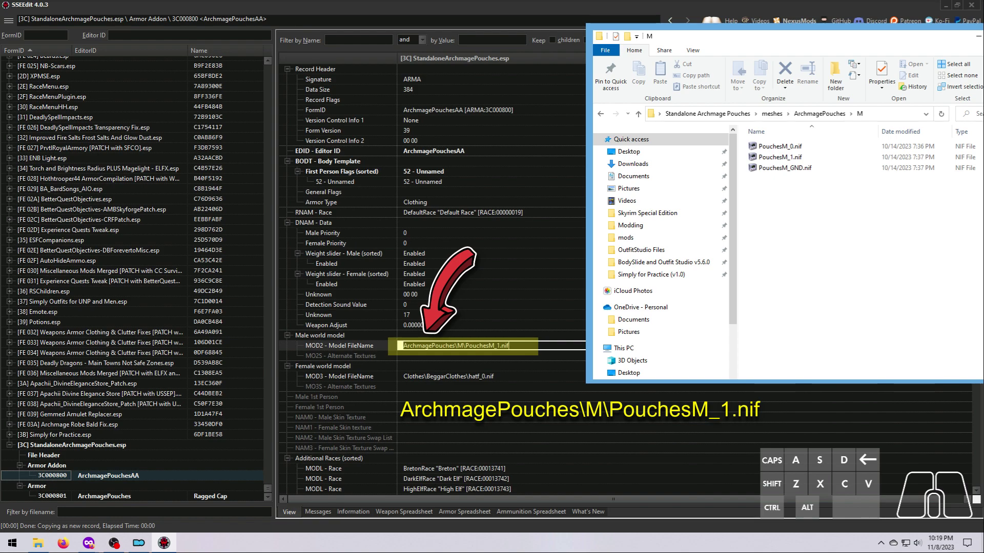
pyautogui.press('Return')
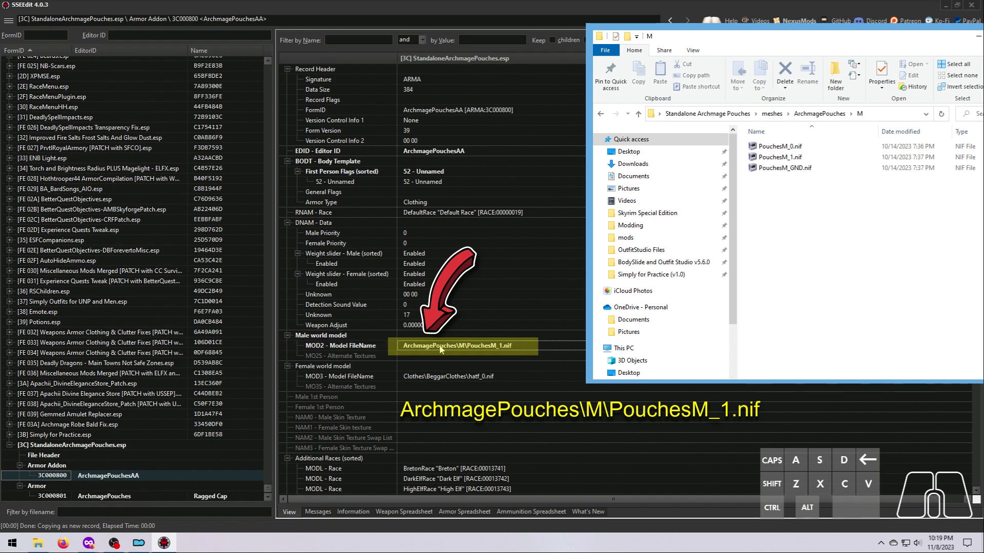
pyautogui.click(440, 350)
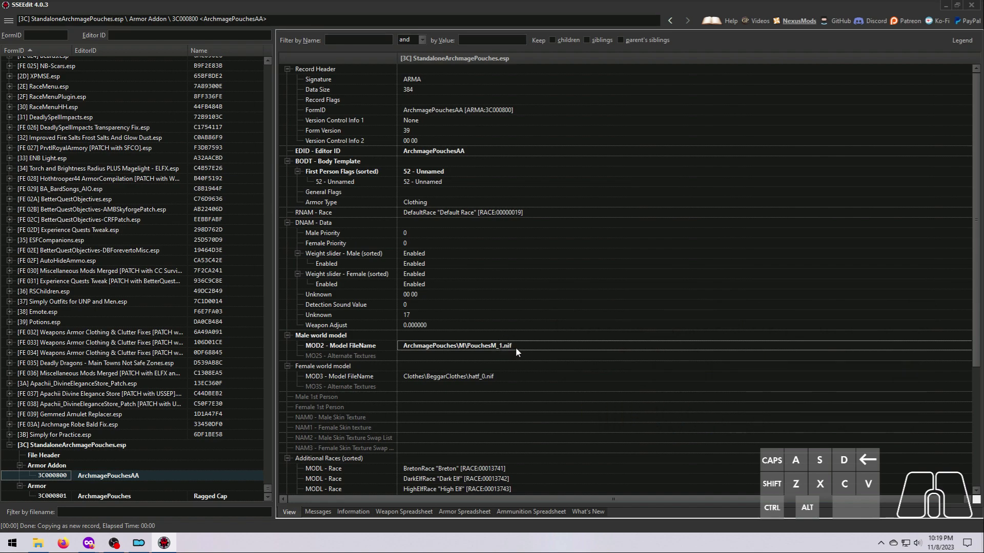
# Set the Female world model's MOD3 - Model FileName in ArchmagePouchesAA to ArchmagePouches\F\PouchesF_1.nif.
pyautogui.click(468, 380)
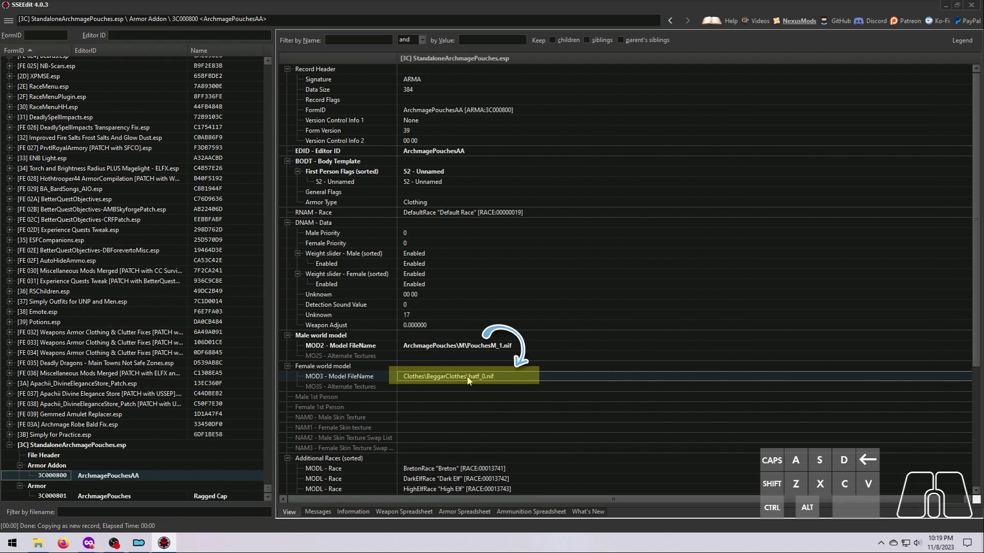
pyautogui.doubleClick(468, 378)
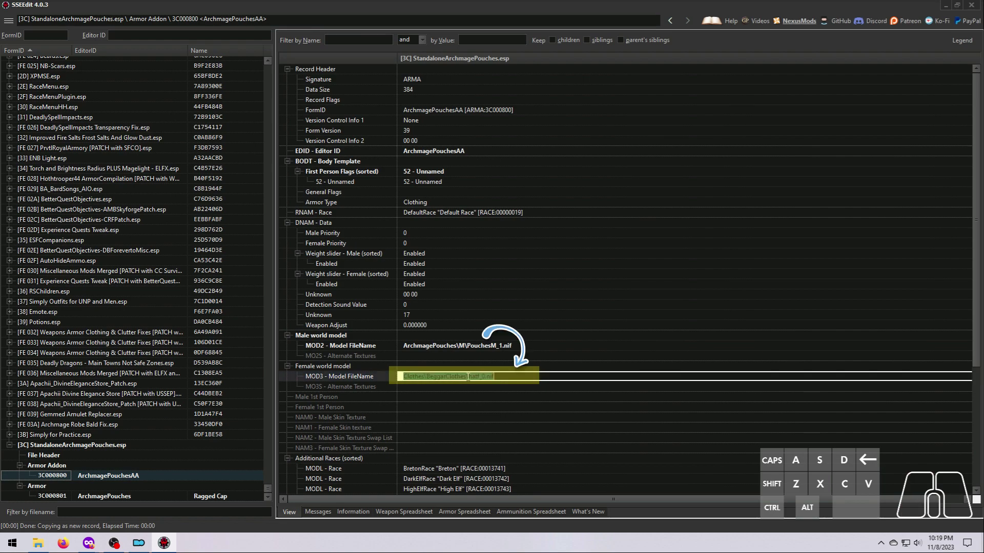
pyautogui.press('BackSpace')
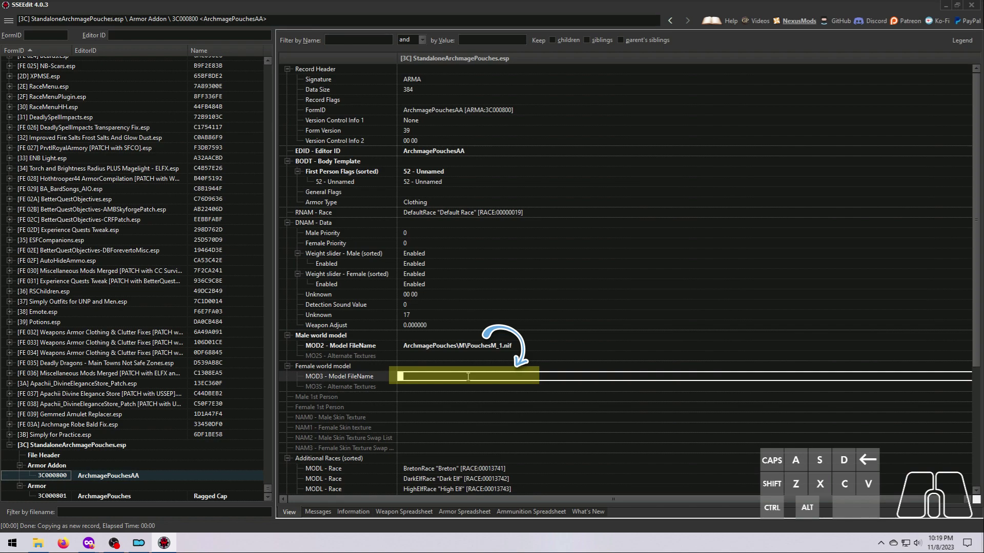
pyautogui.write('ArchmagePouches\\F\\')
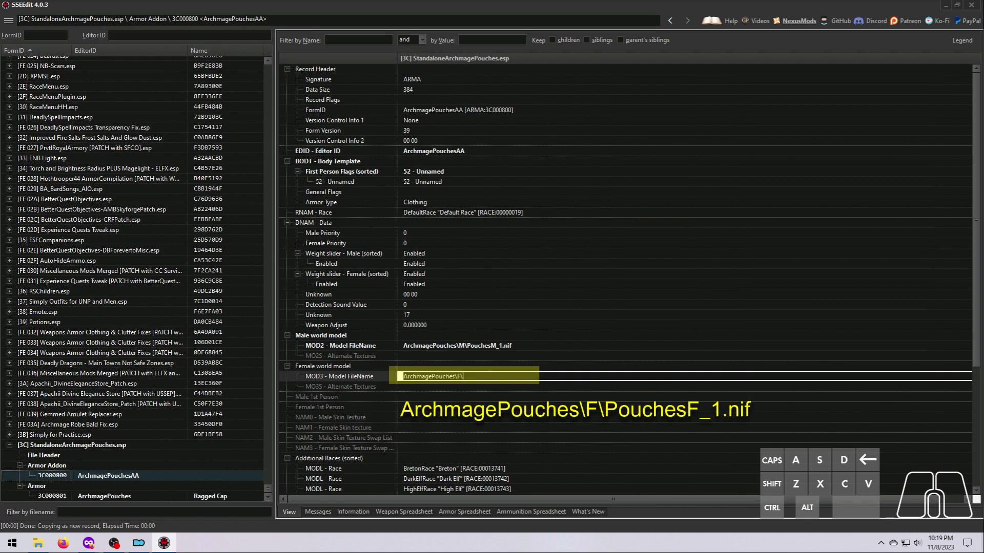
pyautogui.write('Pouches')
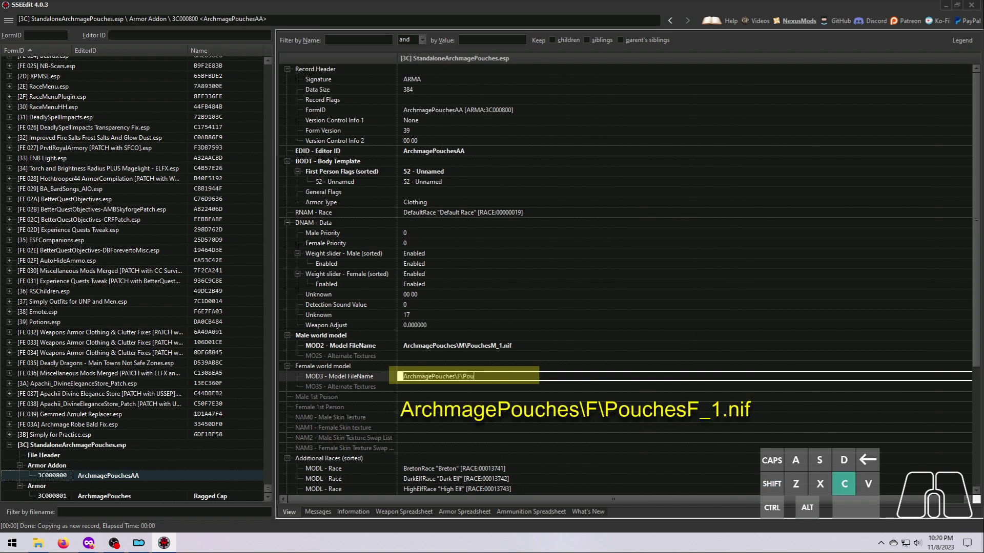
pyautogui.write('F')
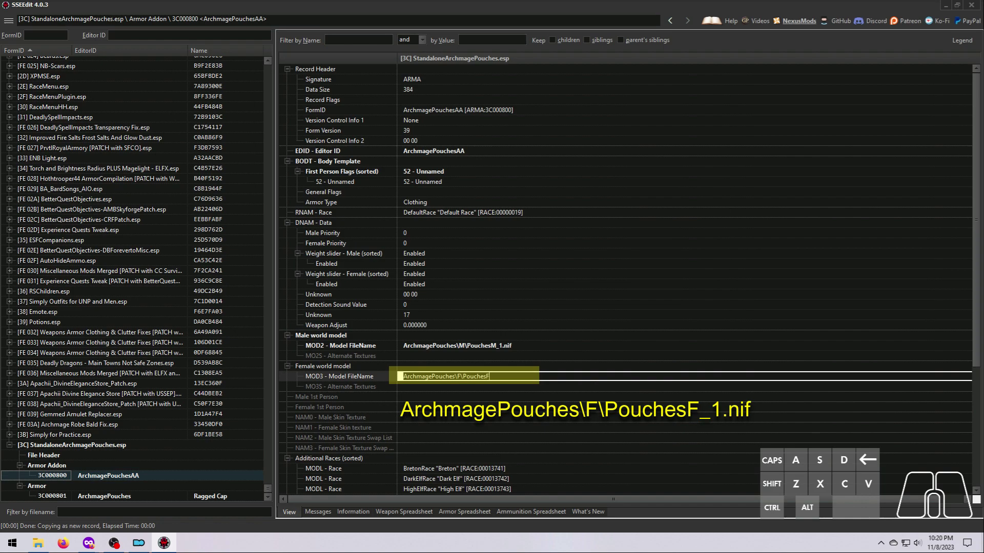
pyautogui.write('_1.nif')
pyautogui.press('Return')
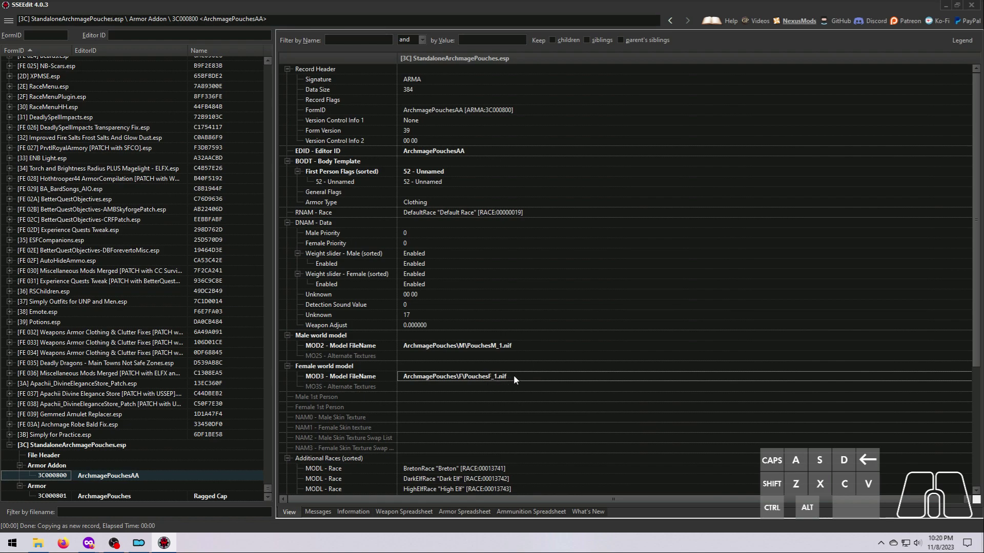
# Add a new entry to ArchmagePouchesAA's Additional Races and set it to ArgonianRace "Argonian".
pyautogui.scroll(-6, 513, 375)
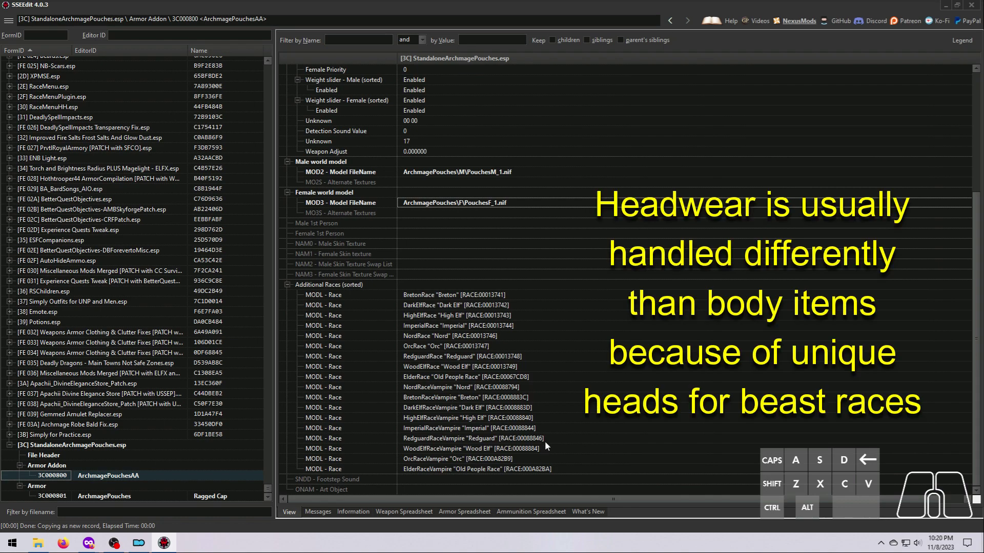
pyautogui.click(432, 285)
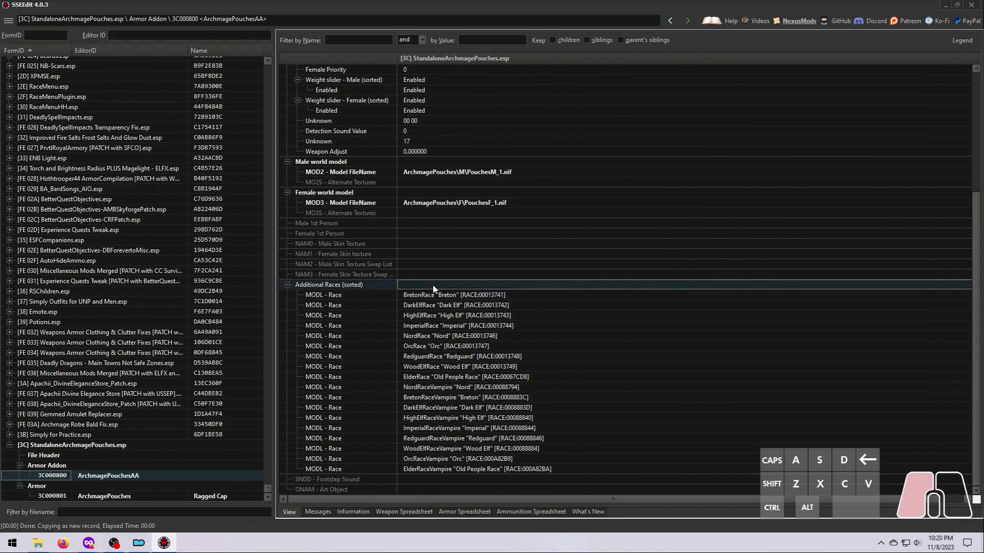
pyautogui.rightClick(432, 285)
pyautogui.click(454, 291)
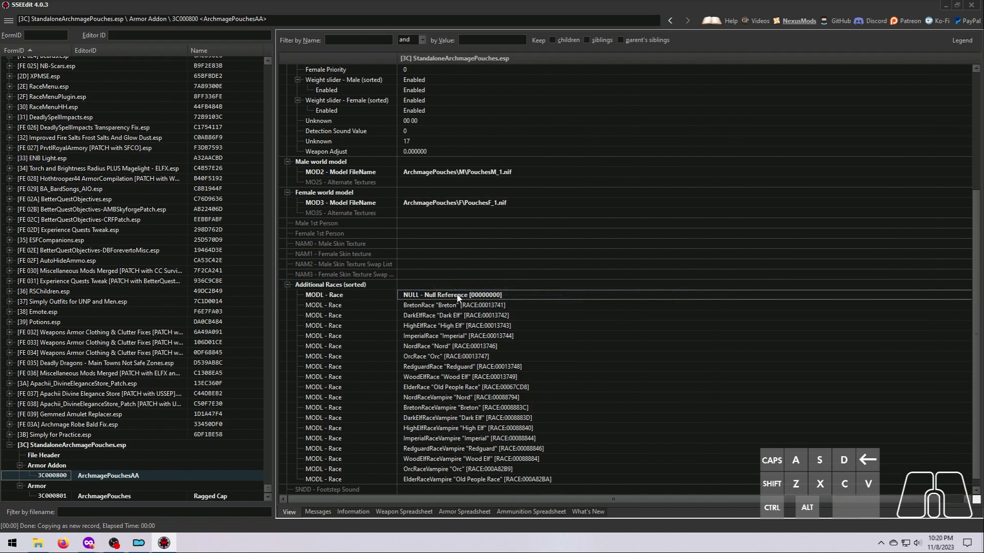
pyautogui.click(456, 296)
pyautogui.click(456, 296)
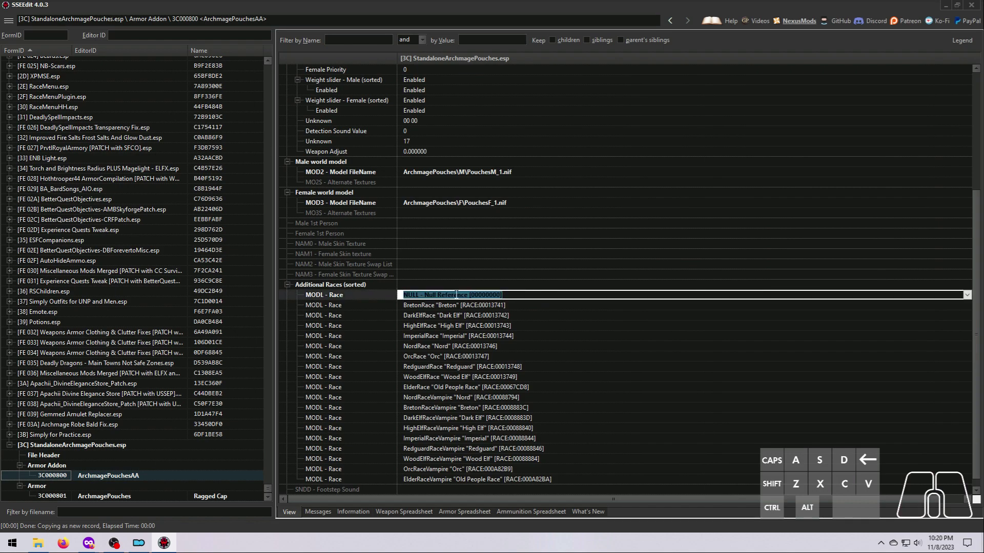
pyautogui.click(966, 295)
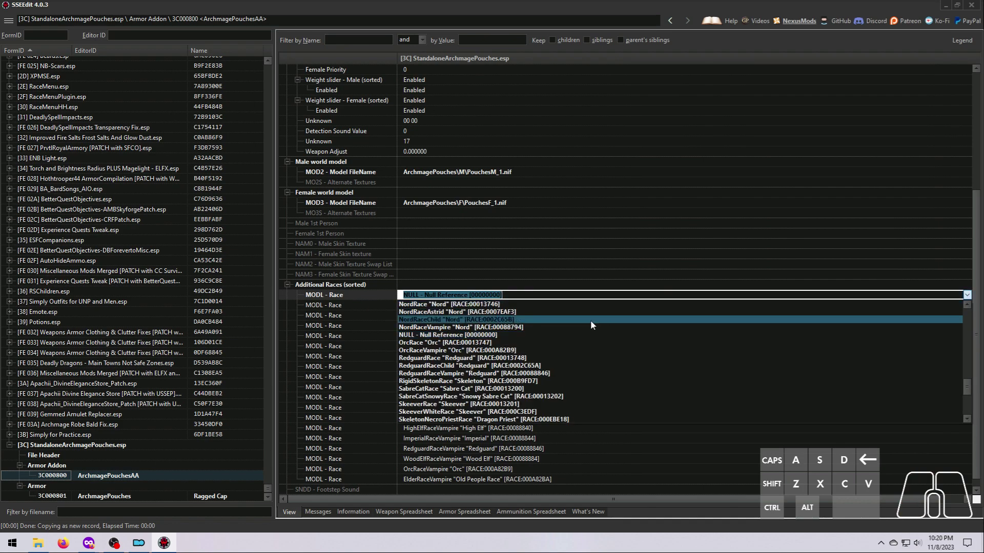
pyautogui.scroll(10, 498, 335)
pyautogui.scroll(8, 493, 355)
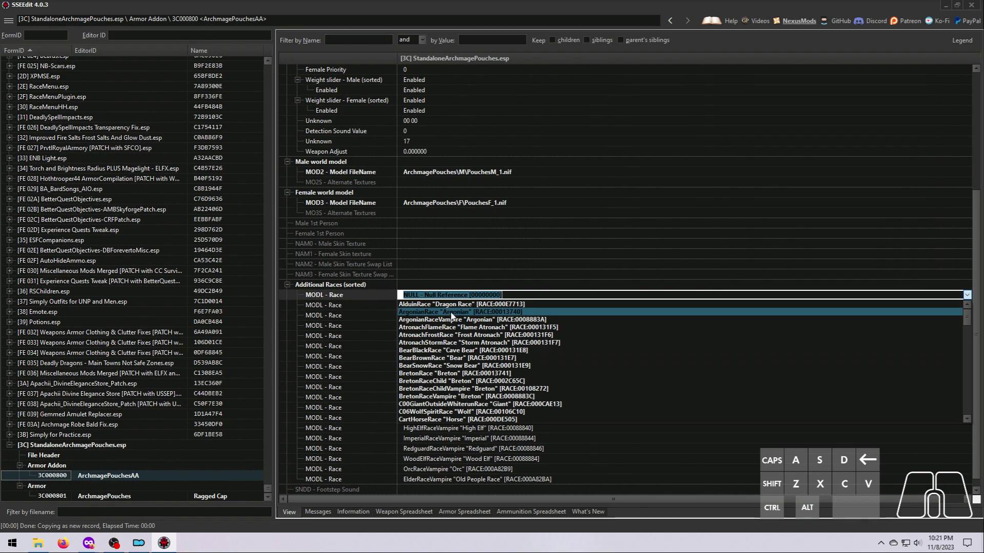
pyautogui.click(451, 312)
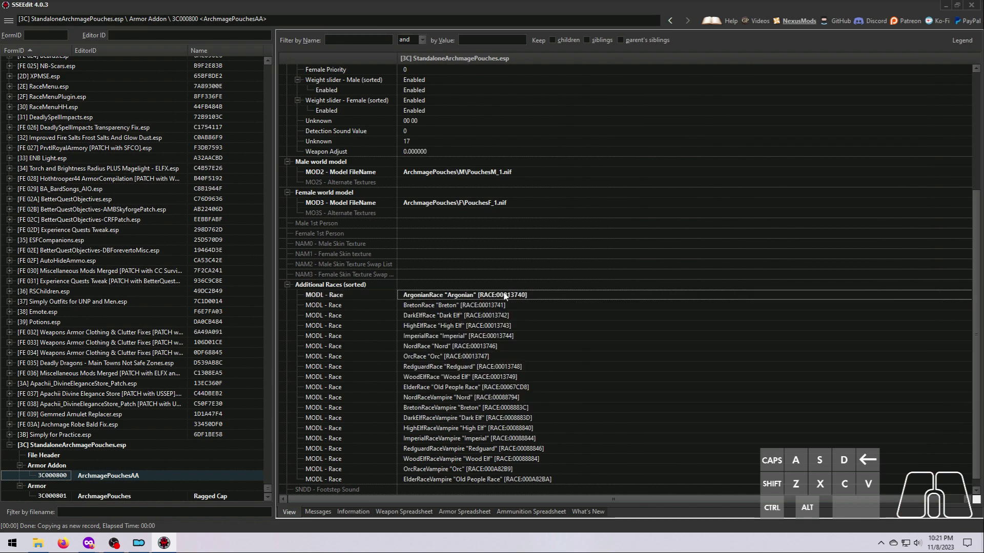
# Add three more empty race entries to ArchmagePouchesAA's Additional Races.
pyautogui.rightClick(461, 284)
pyautogui.click(485, 290)
pyautogui.rightClick(469, 285)
pyautogui.click(482, 291)
pyautogui.rightClick(471, 287)
pyautogui.click(481, 291)
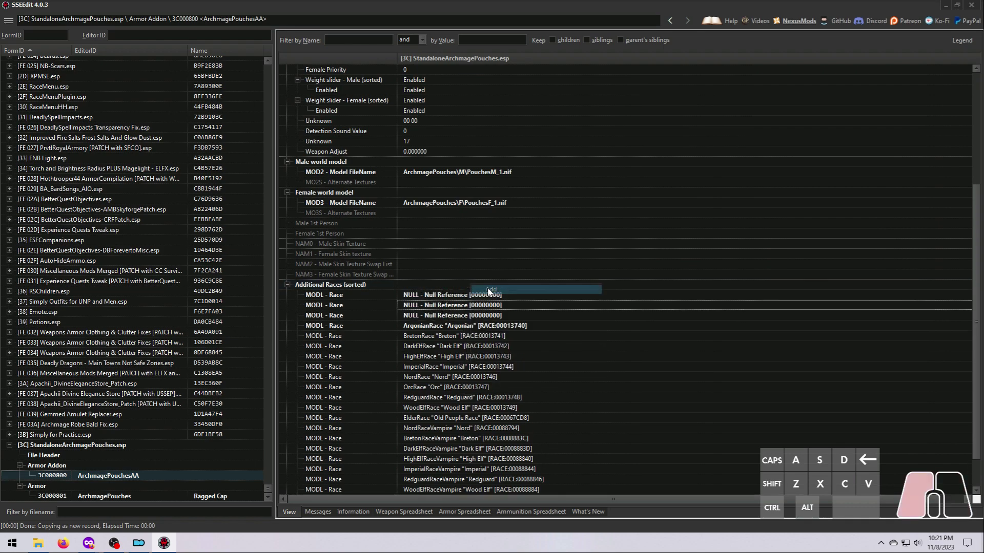
# Set one of the empty Additional Races entries to ArgonianRaceVampire "Argonian".
pyautogui.click(468, 317)
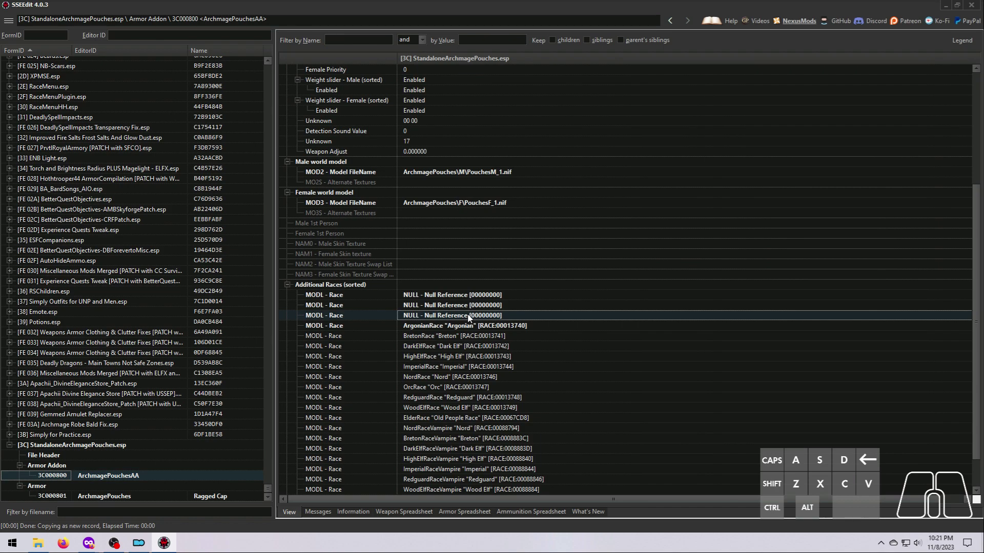
pyautogui.click(469, 316)
pyautogui.write('arg')
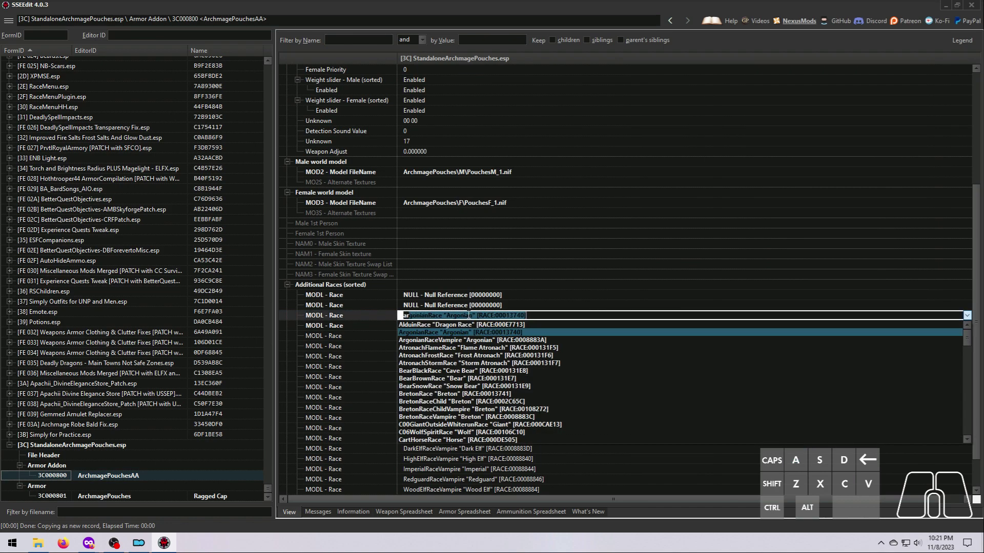
pyautogui.click(469, 341)
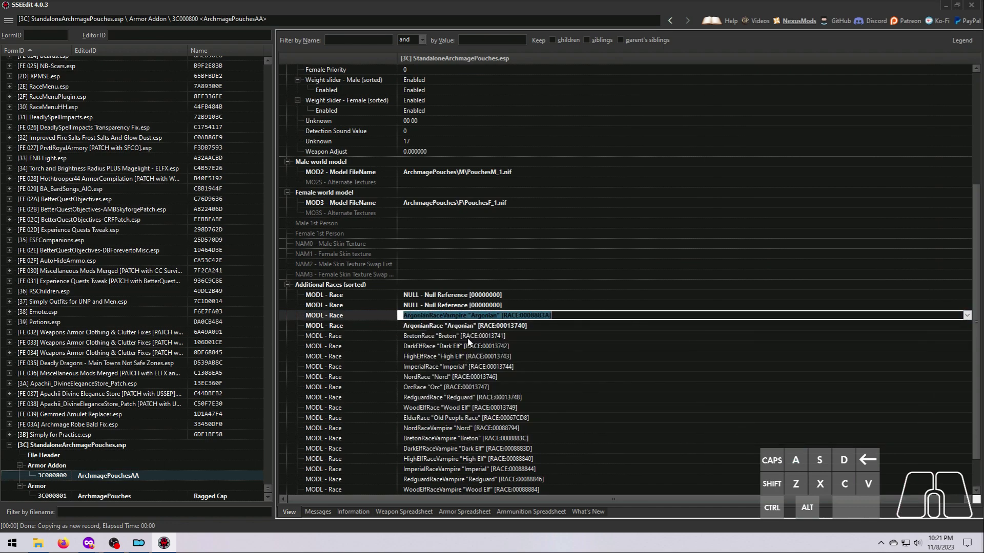
pyautogui.press('Return')
# Assign KhajiitRace "Khajiit" to the first empty Additional Races entry.
pyautogui.click(442, 296)
pyautogui.click(442, 296)
pyautogui.write('kh')
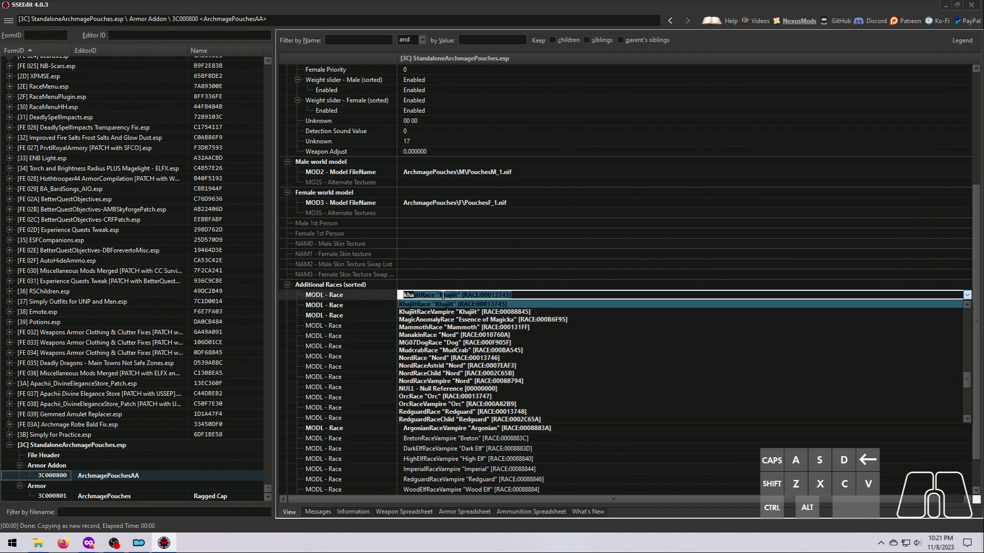
pyautogui.write('a')
pyautogui.press('Return')
# Fill the last empty Additional Races entry with KhajiitRaceVampire "Khajiit".
pyautogui.click(451, 296)
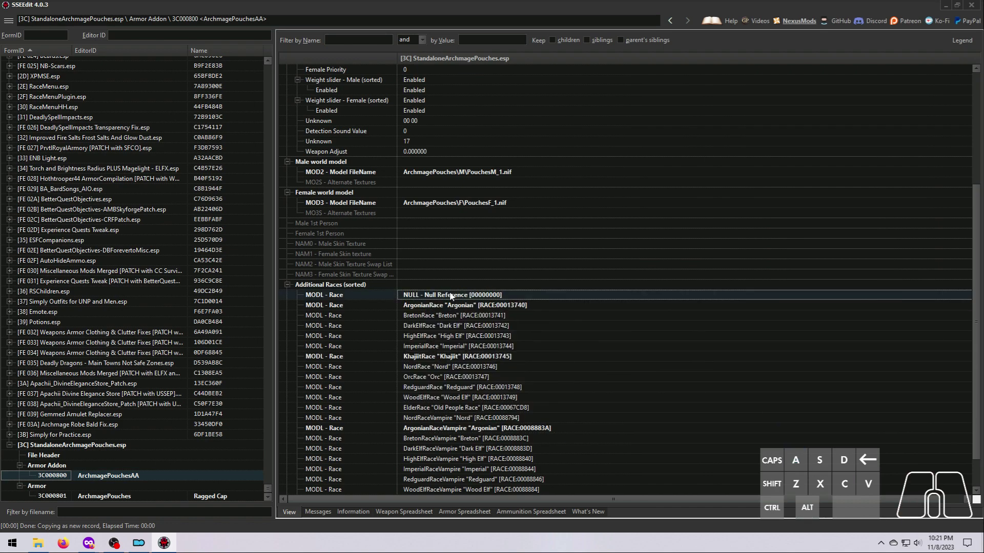
pyautogui.click(451, 295)
pyautogui.write('kha')
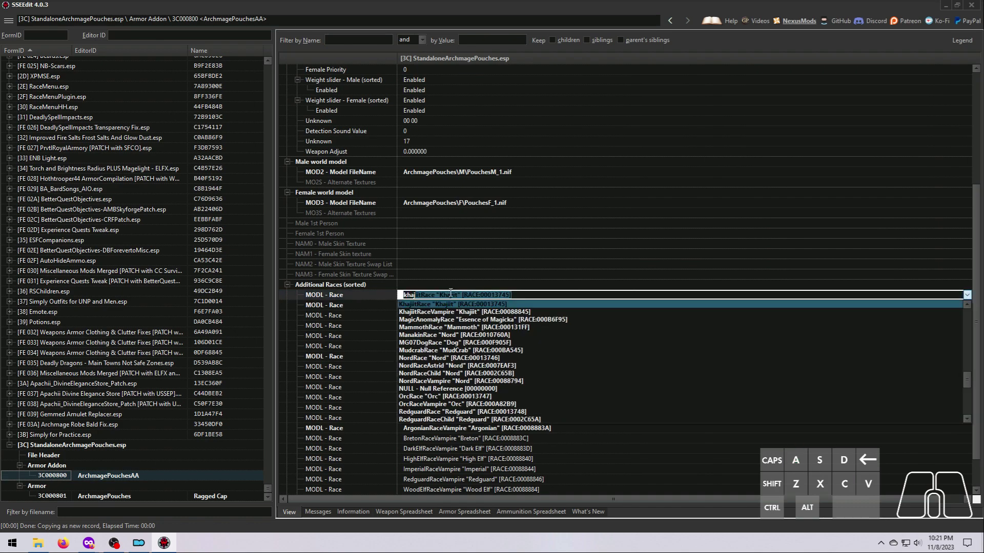
pyautogui.click(453, 312)
pyautogui.press('Return')
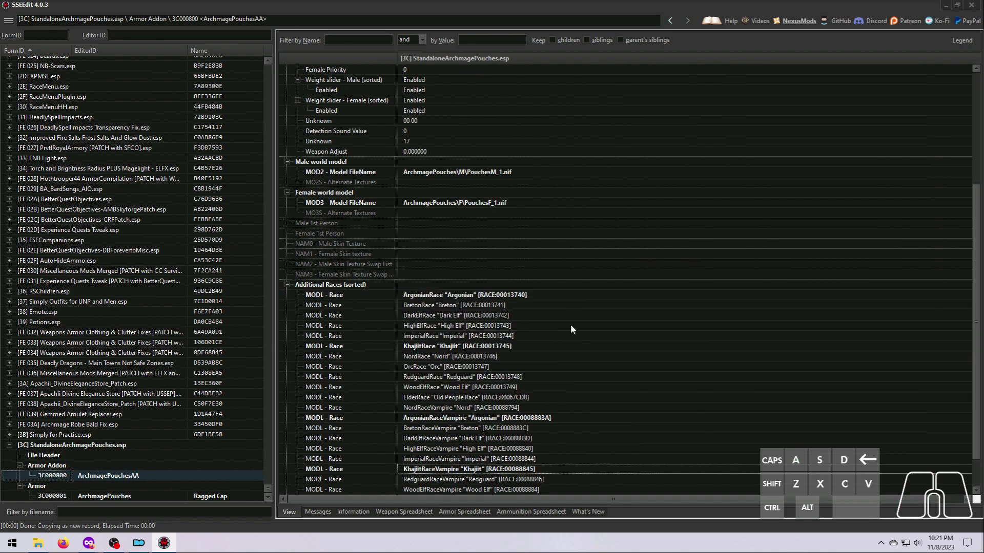
# Set the full name of the ArchmagePouches armor record to "Archmage Pouches".
pyautogui.scroll(-1, 572, 329)
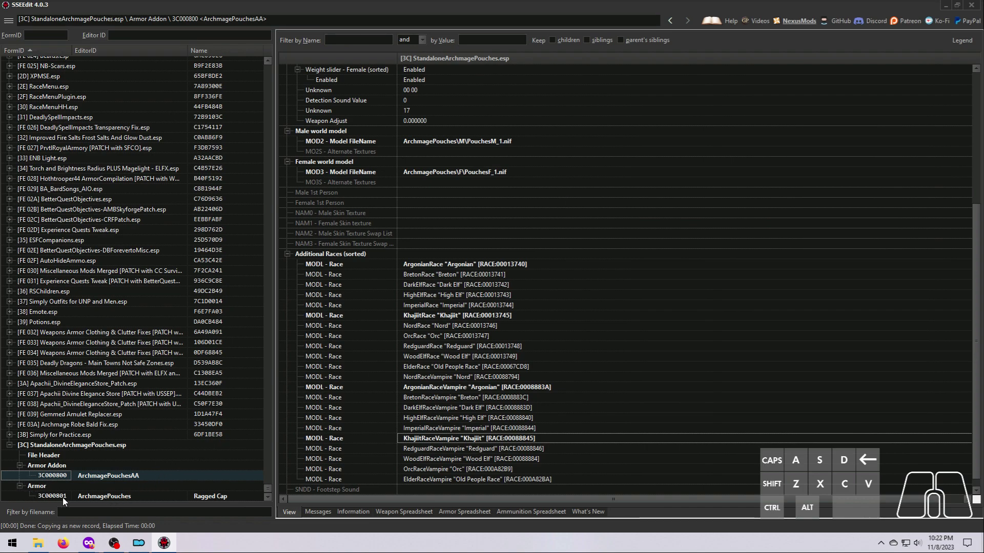
pyautogui.click(113, 497)
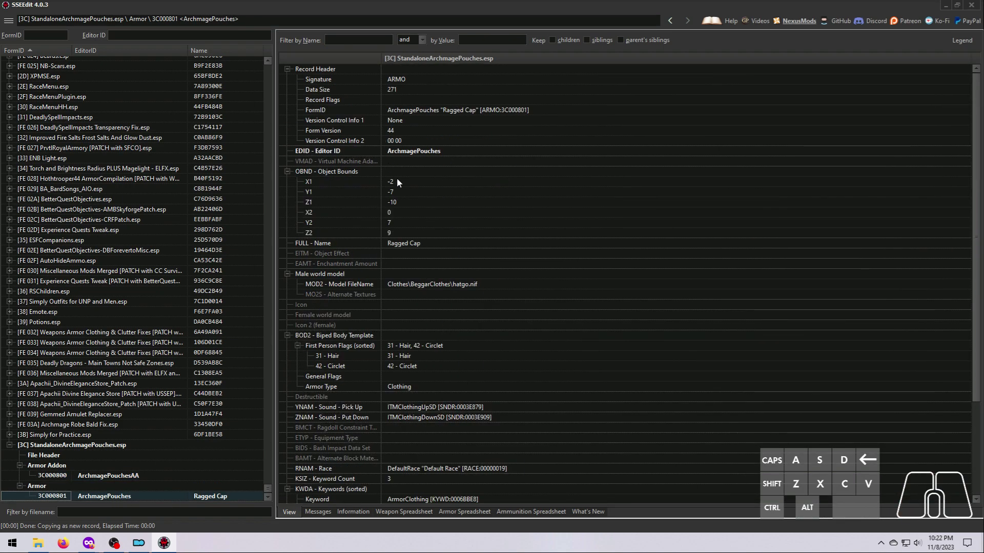
pyautogui.click(405, 246)
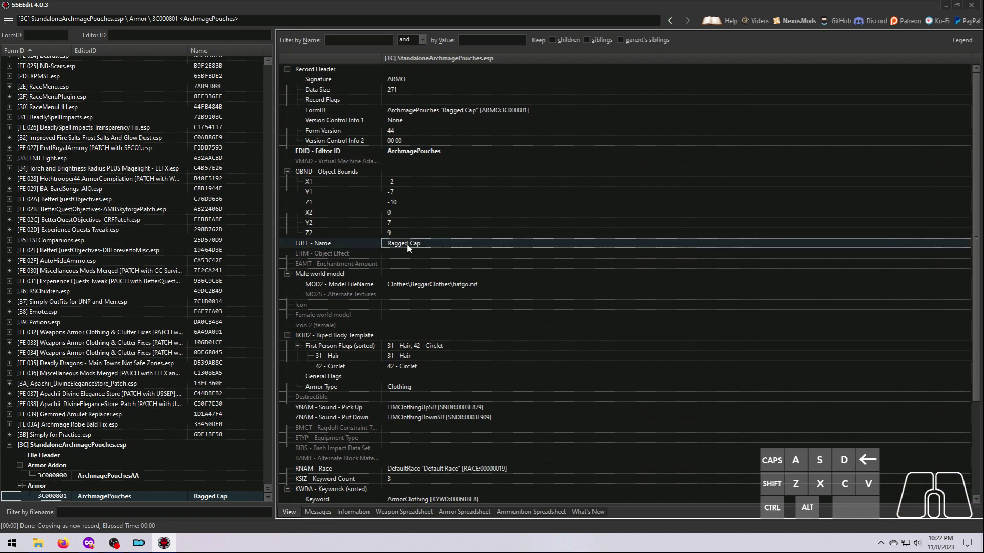
pyautogui.click(408, 246)
pyautogui.write('Archmage Pouches')
pyautogui.press('Return')
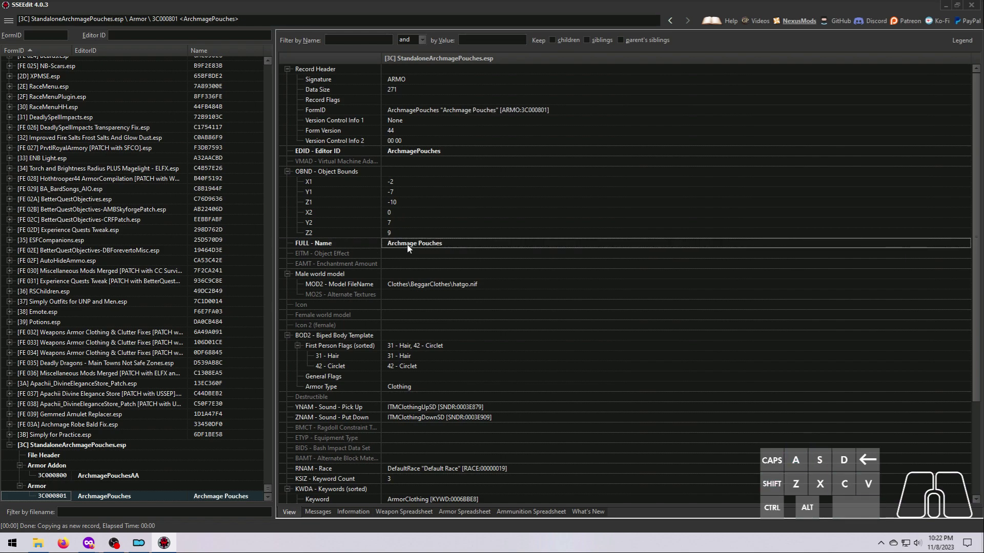
# Set the armor record's male world model file name to ArchmagePouches\M\PouchesM_GND.nif.
pyautogui.click(427, 283)
pyautogui.doubleClick(428, 284)
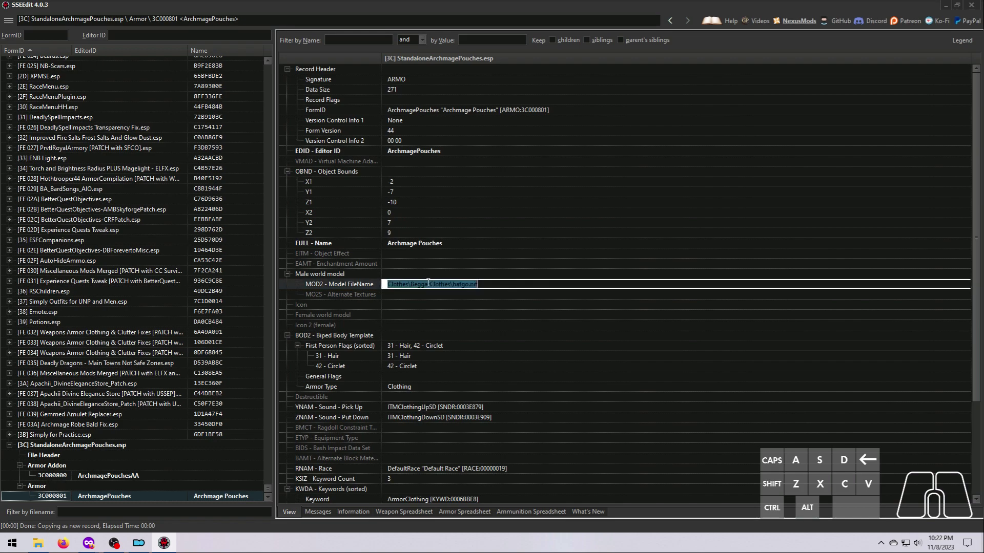
pyautogui.press('BackSpace')
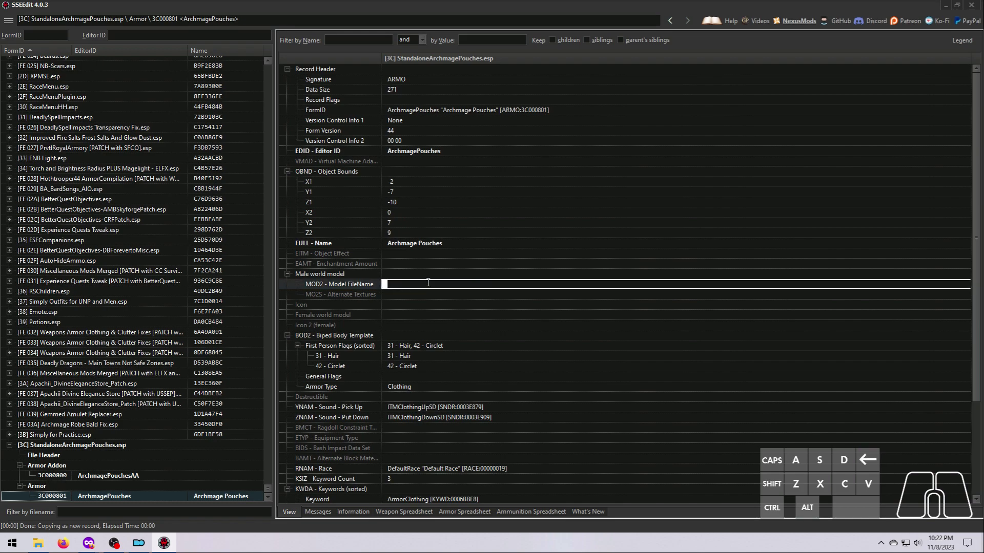
pyautogui.write('ArchmagePouches')
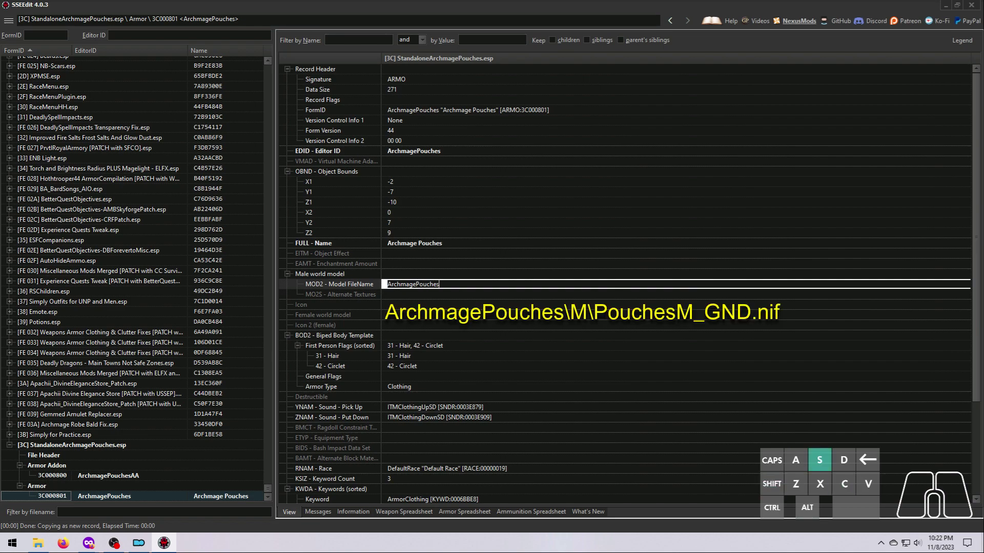
pyautogui.write('\\M\\')
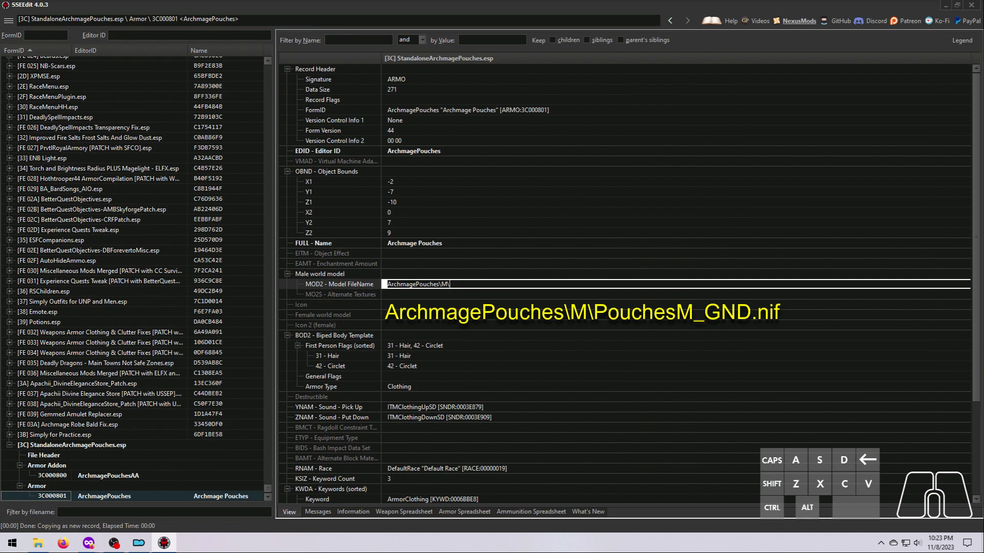
pyautogui.write('Pouc')
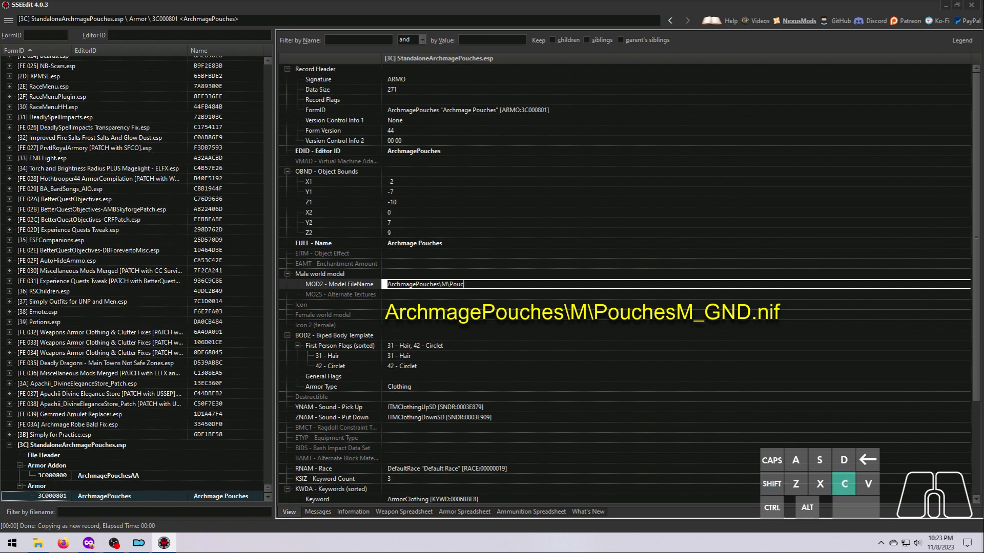
pyautogui.write('hesM_GND.nif')
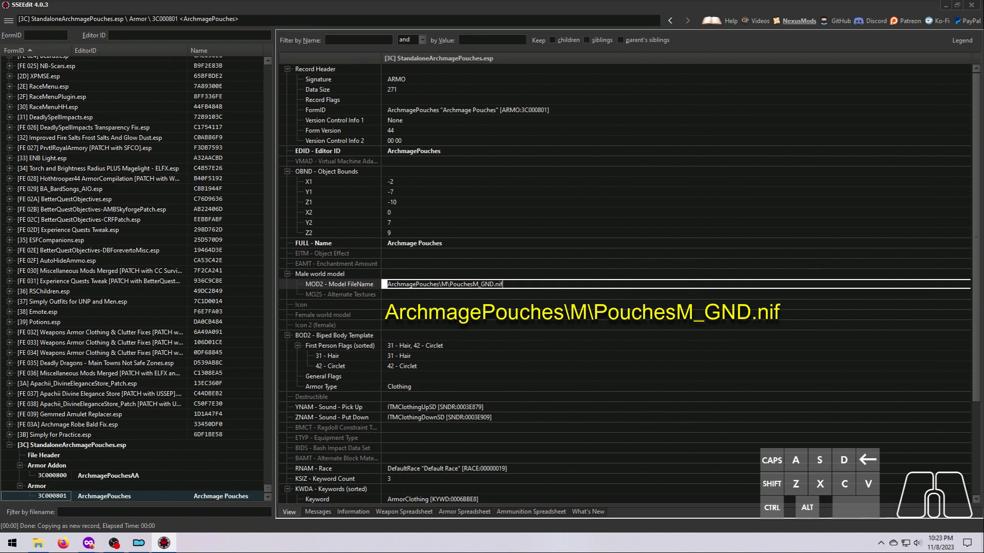
pyautogui.press('Return')
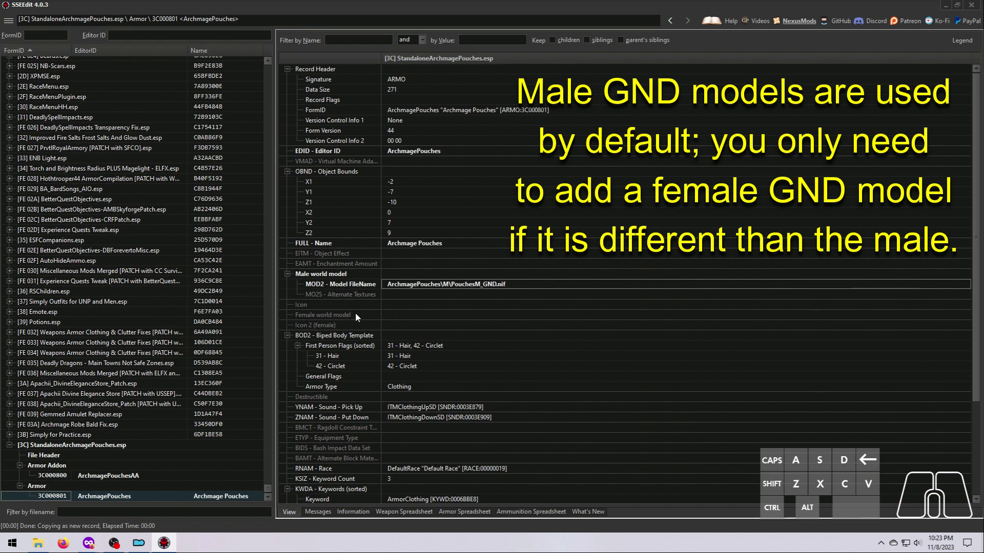
# Add a female world model to the armor record with the file name ArchmagePouches\F\PouchesF_GND.nif.
pyautogui.rightClick(413, 315)
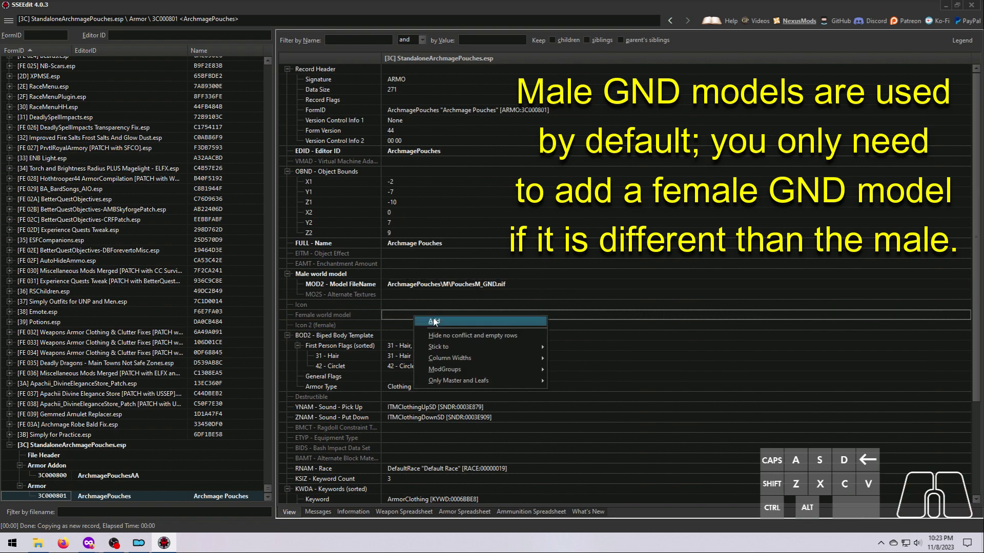
pyautogui.click(434, 321)
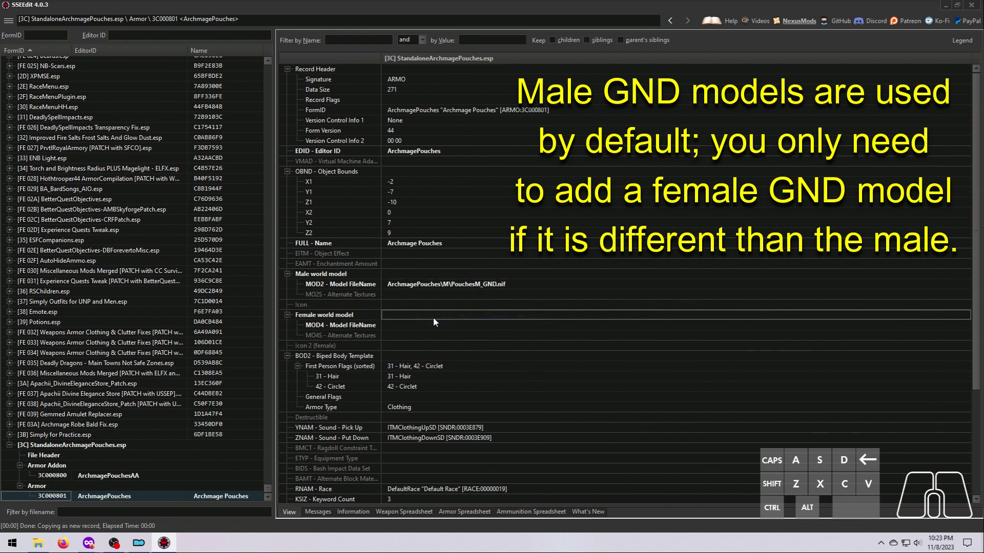
pyautogui.click(392, 325)
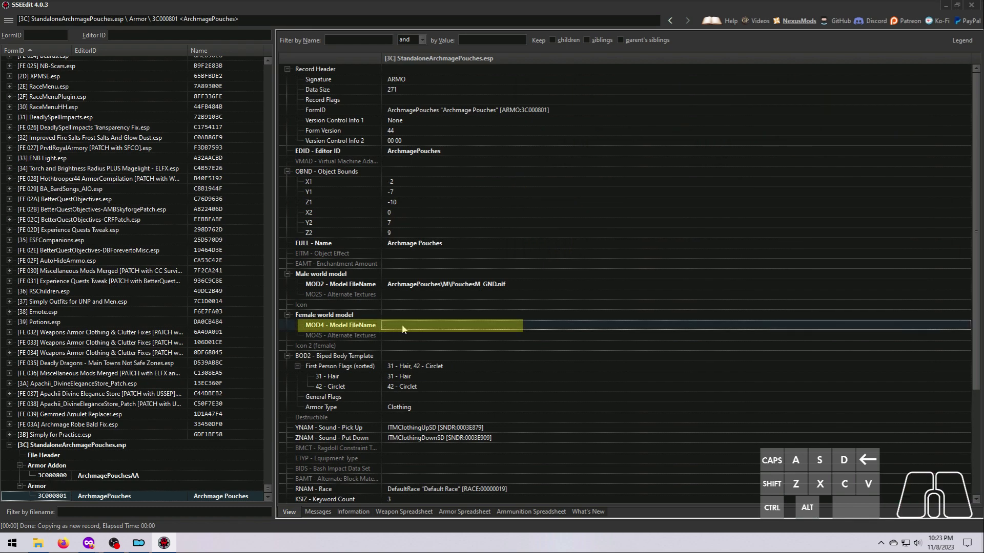
pyautogui.doubleClick(402, 328)
pyautogui.write('A')
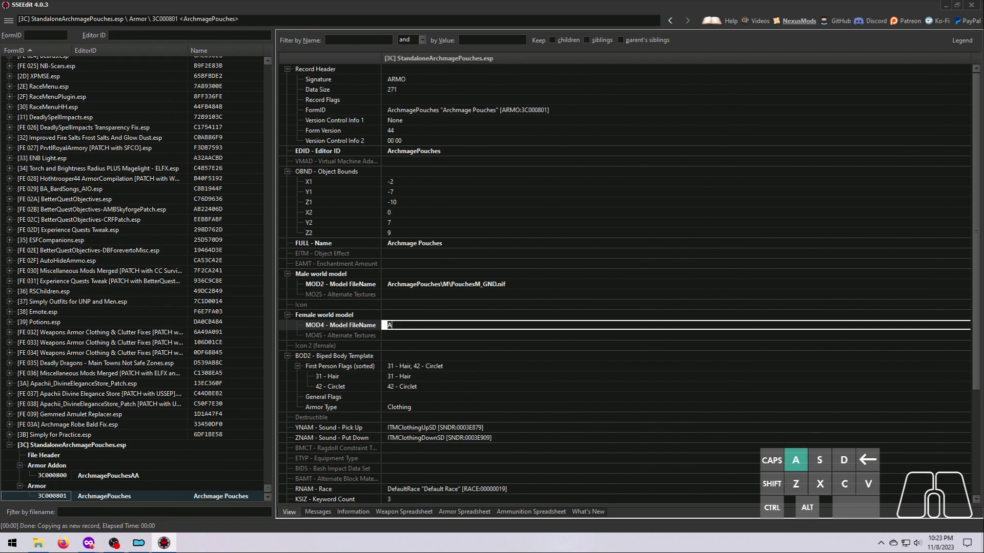
pyautogui.write('rchmagePouches\\F')
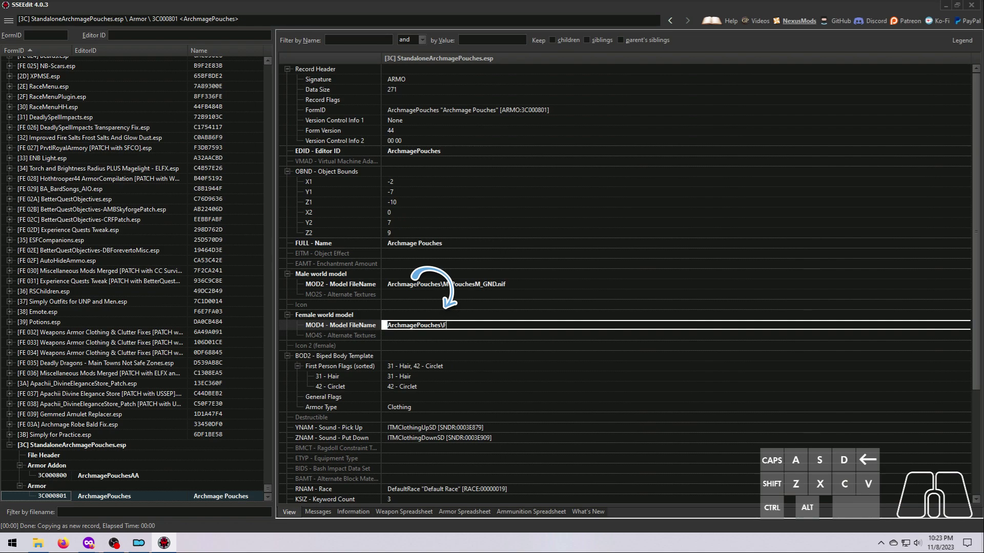
pyautogui.write('\\Pouches')
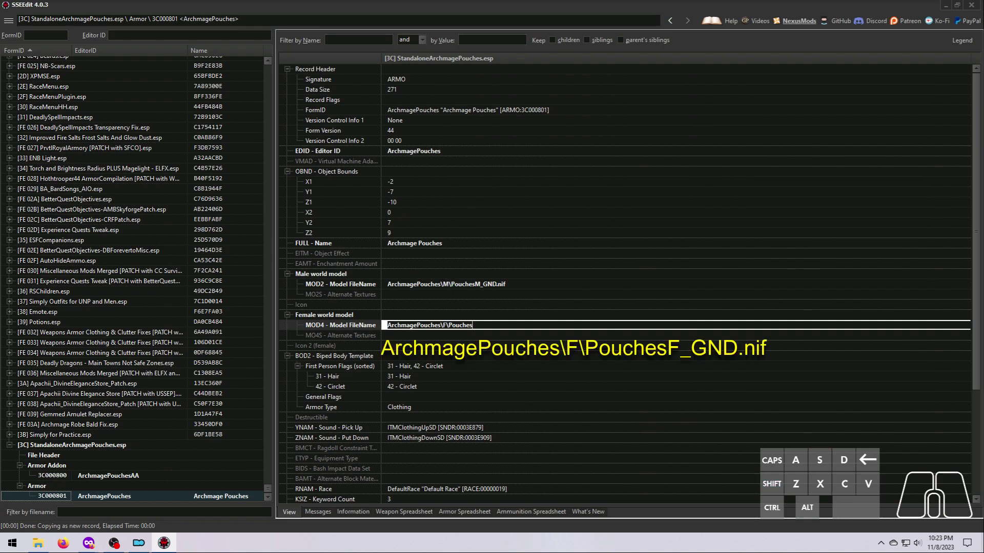
pyautogui.write('F')
pyautogui.write('_GN')
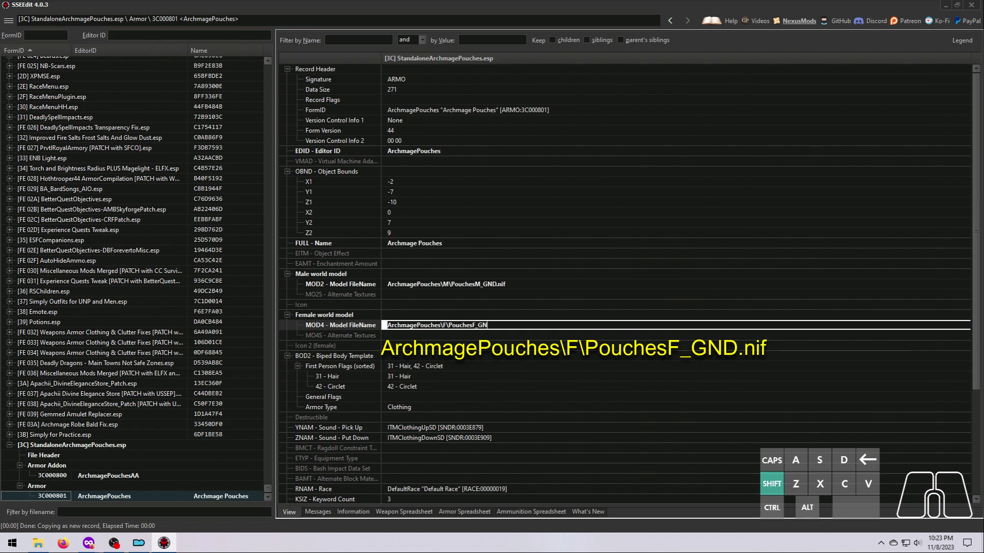
pyautogui.write('D.nif')
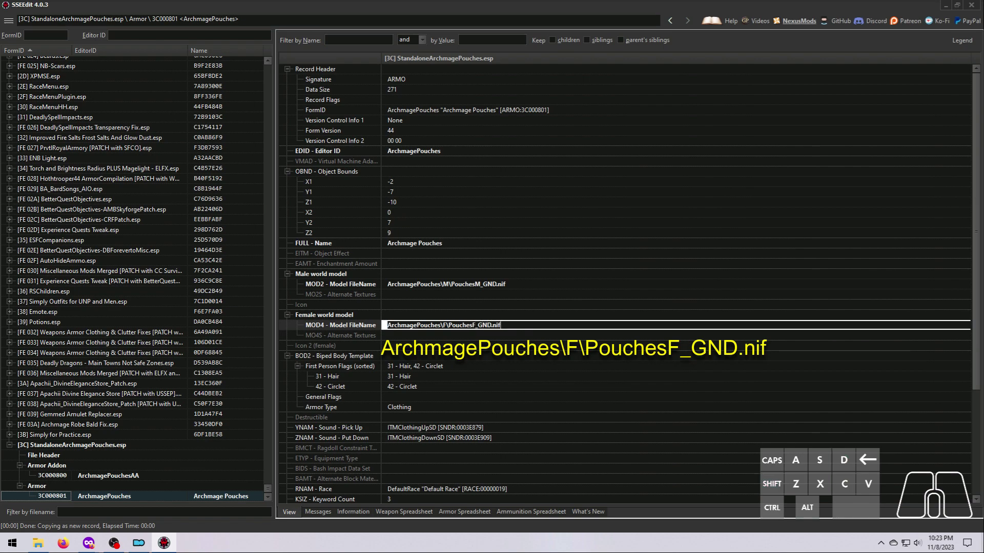
pyautogui.press('Return')
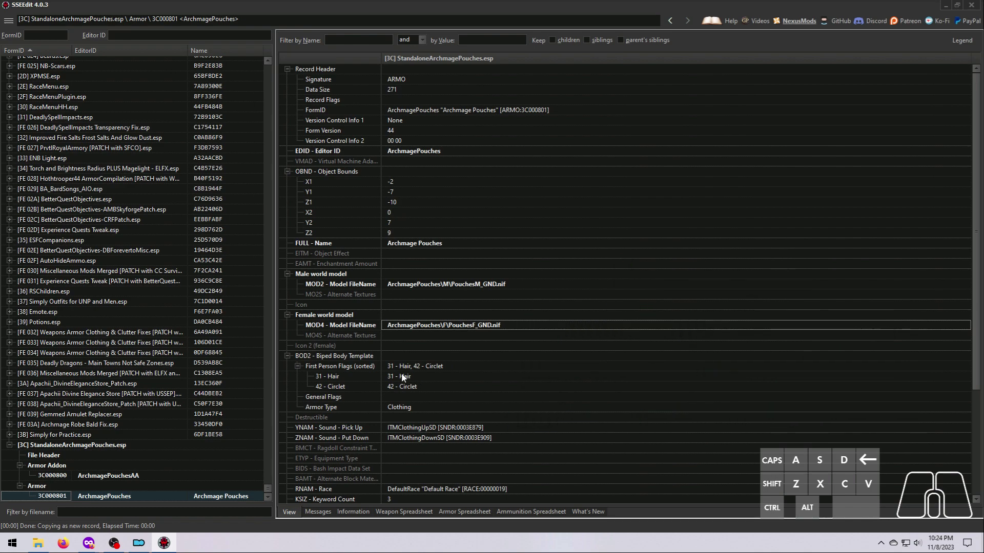
# Change the armor's First Person Flags from 31 - Hair and 42 - Circlet to only 52 - Unnamed.
pyautogui.click(365, 366)
pyautogui.click(419, 369)
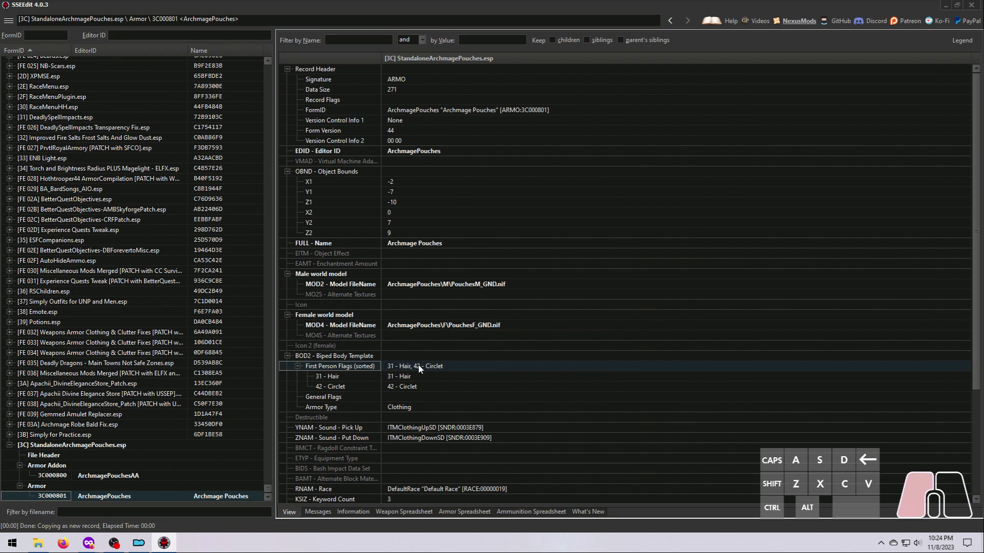
pyautogui.click(419, 368)
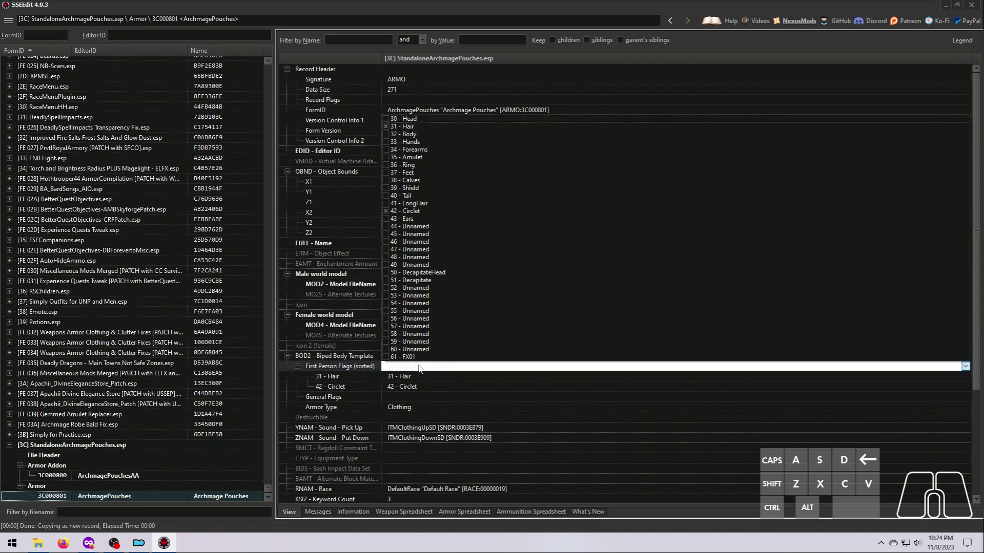
pyautogui.click(387, 127)
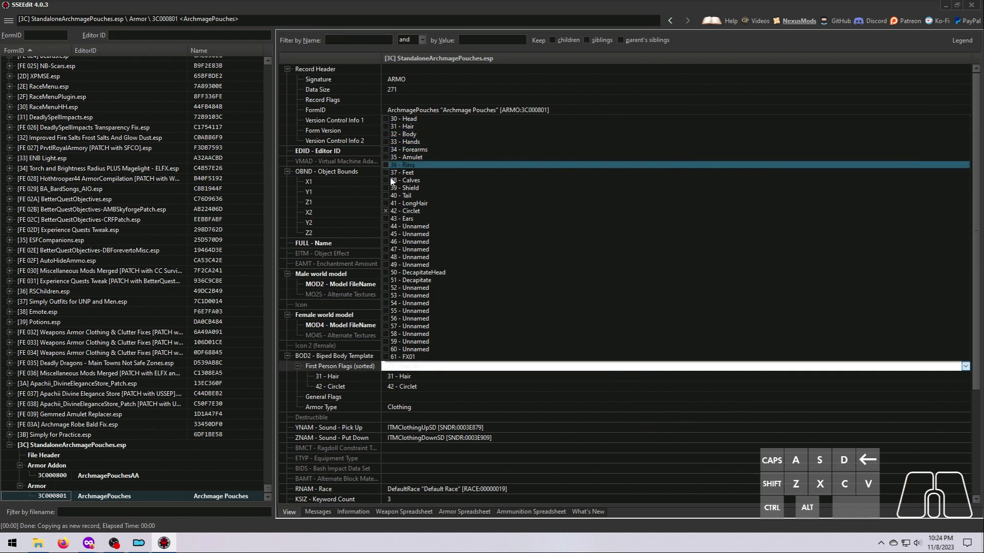
pyautogui.click(388, 213)
pyautogui.click(387, 288)
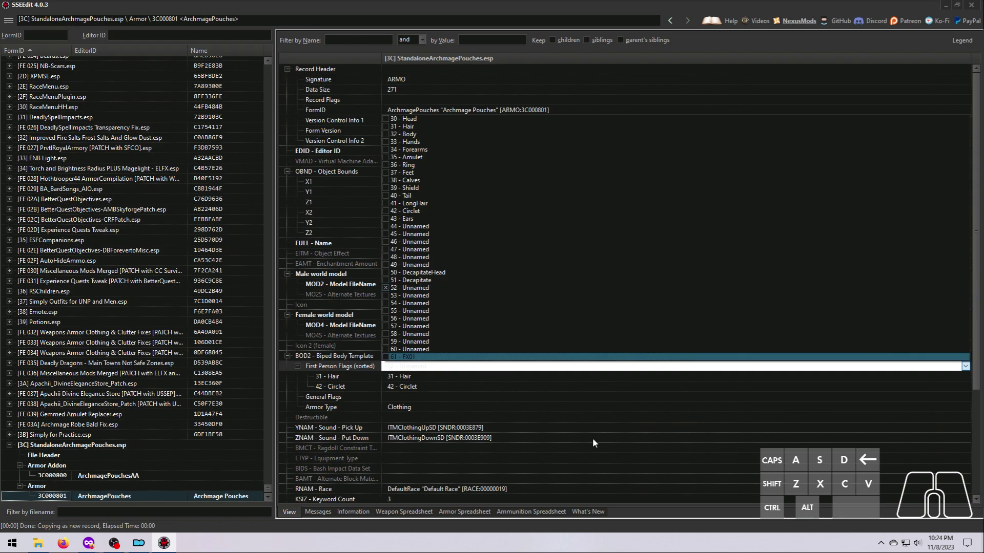
pyautogui.click(423, 288)
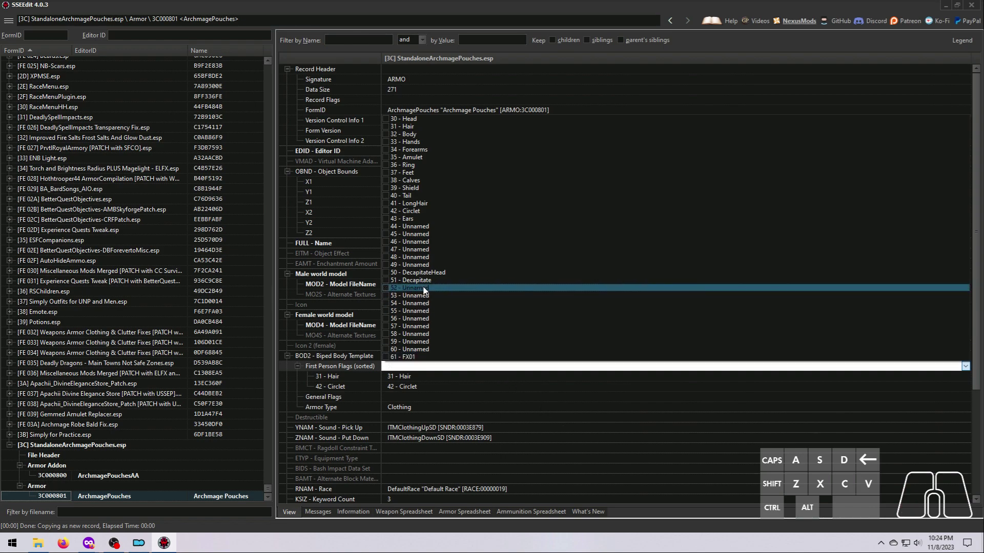
pyautogui.click(388, 288)
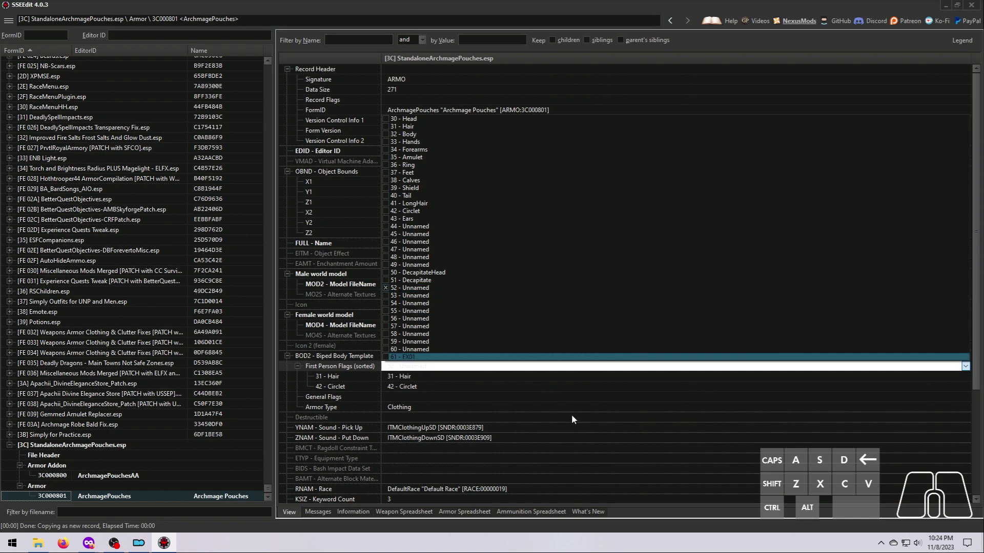
pyautogui.click(620, 456)
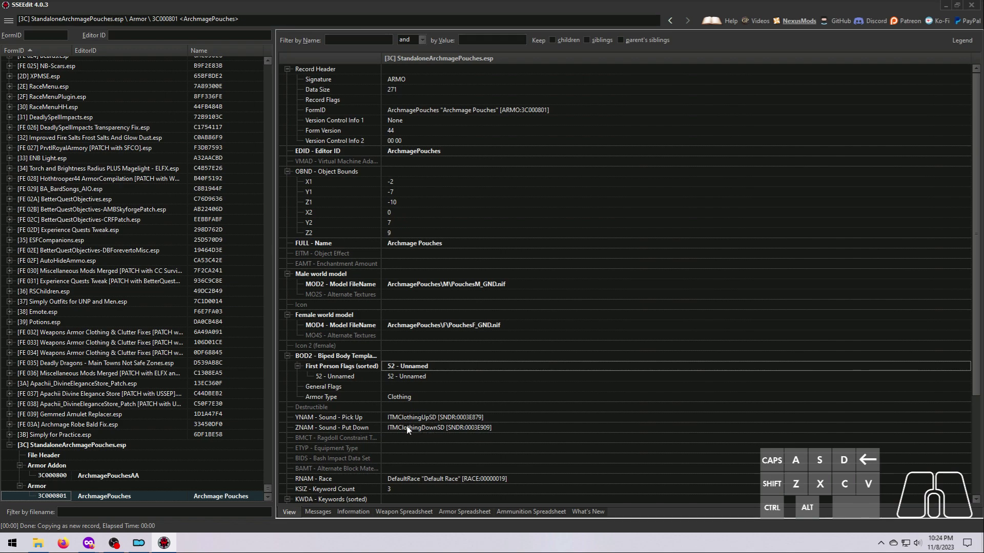
# Replace the armor's ClothingHead keyword with ClothingHands [KYWD:0010CD13].
pyautogui.scroll(-3, 431, 429)
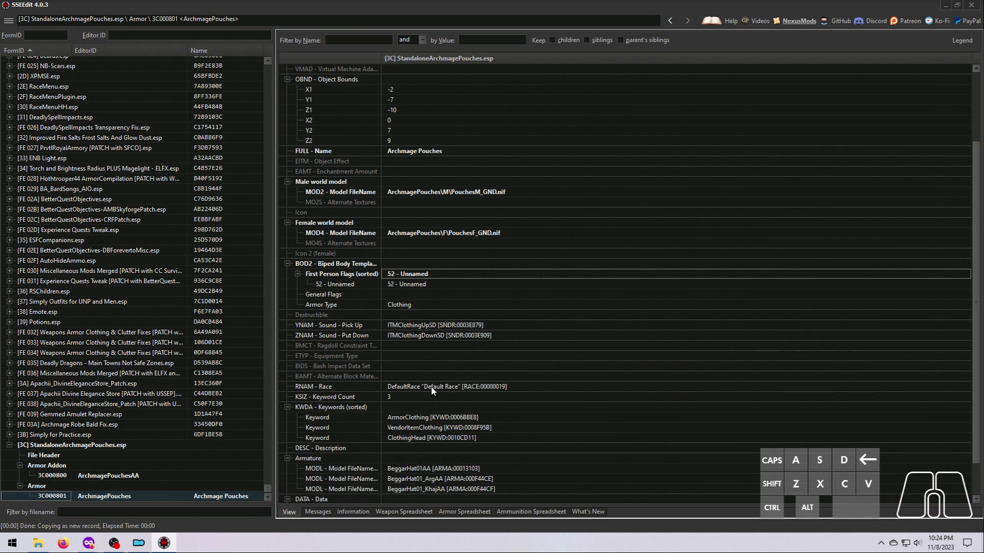
pyautogui.scroll(-1, 431, 392)
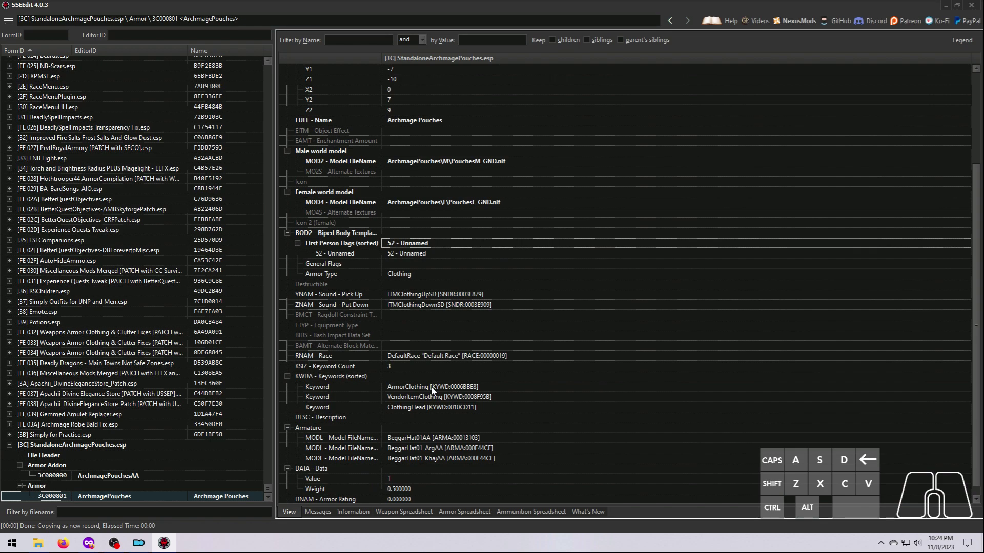
pyautogui.scroll(-1, 432, 390)
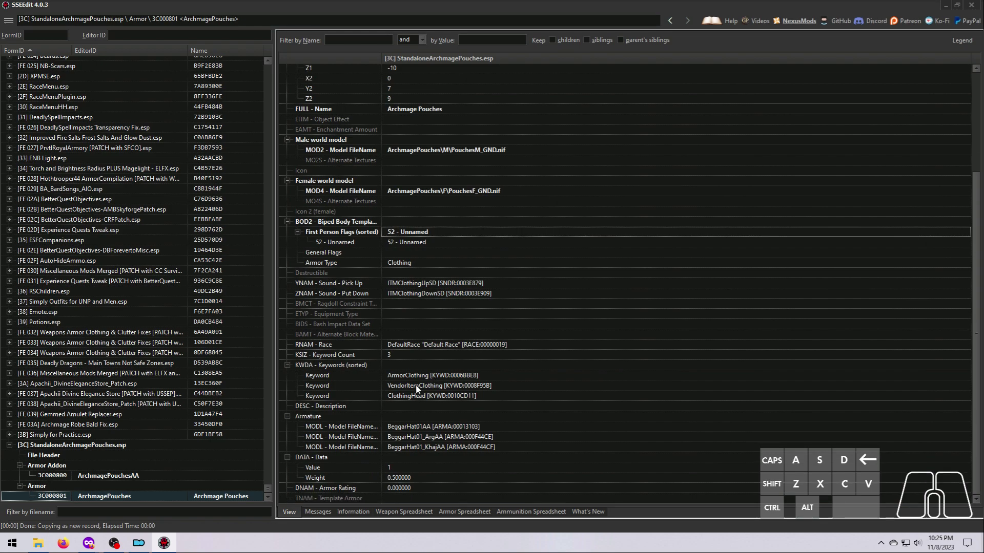
pyautogui.click(419, 398)
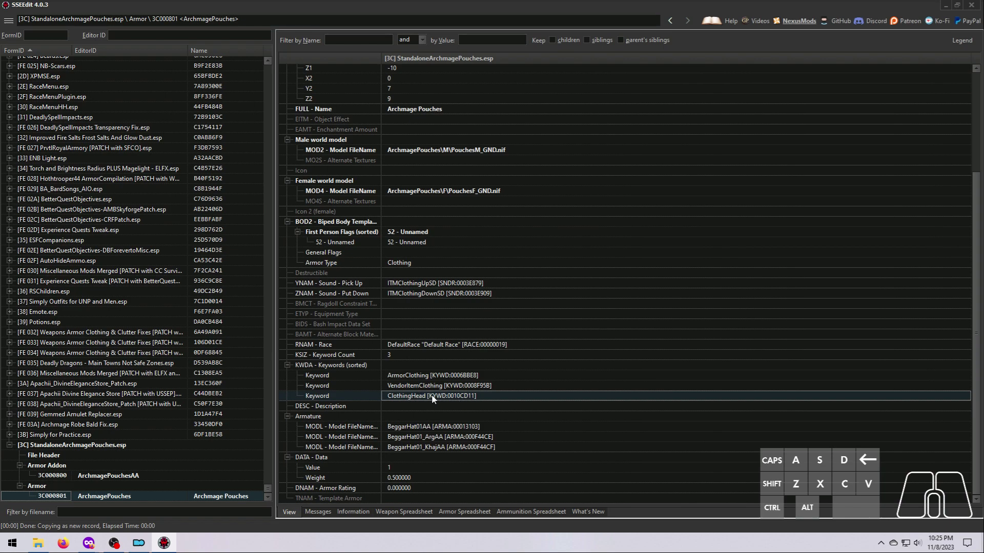
pyautogui.click(431, 395)
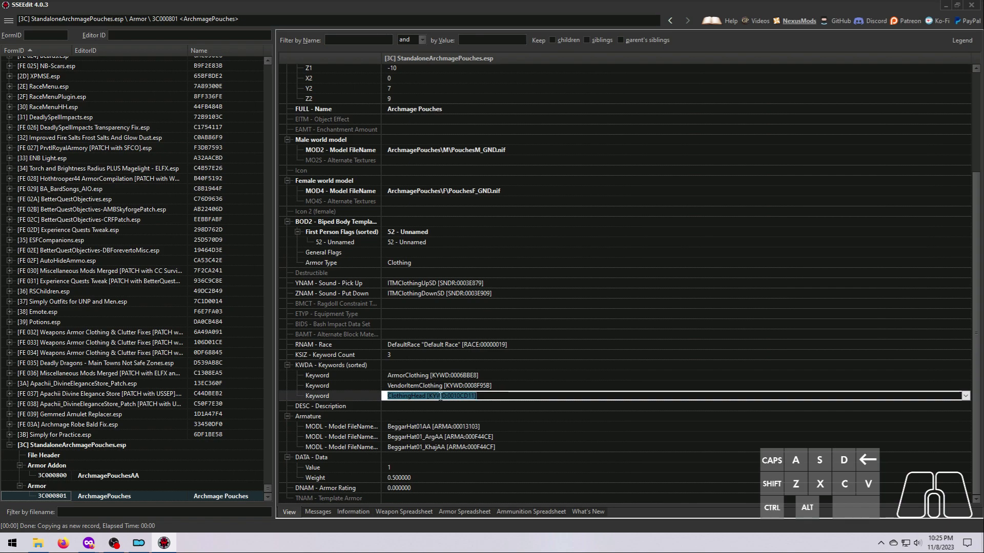
pyautogui.click(964, 396)
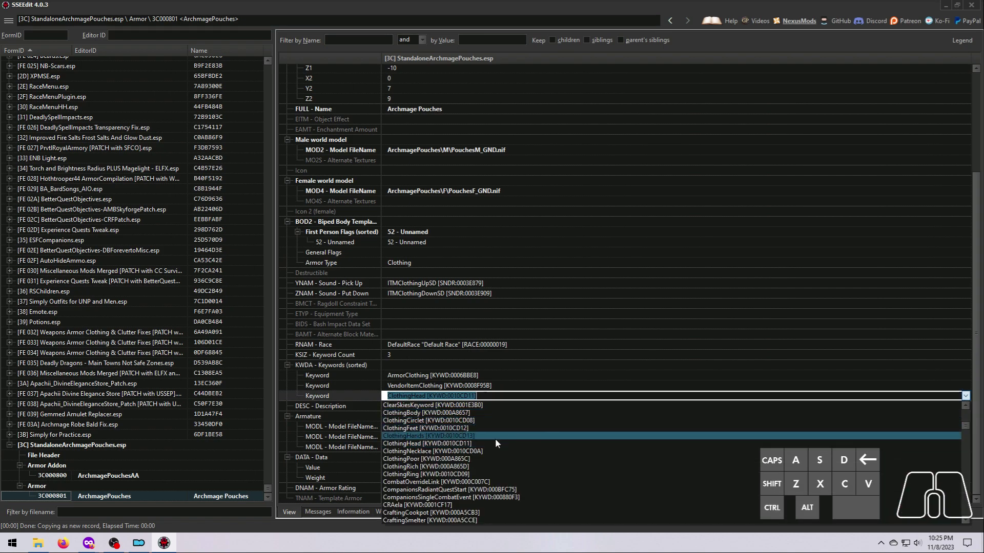
pyautogui.click(453, 436)
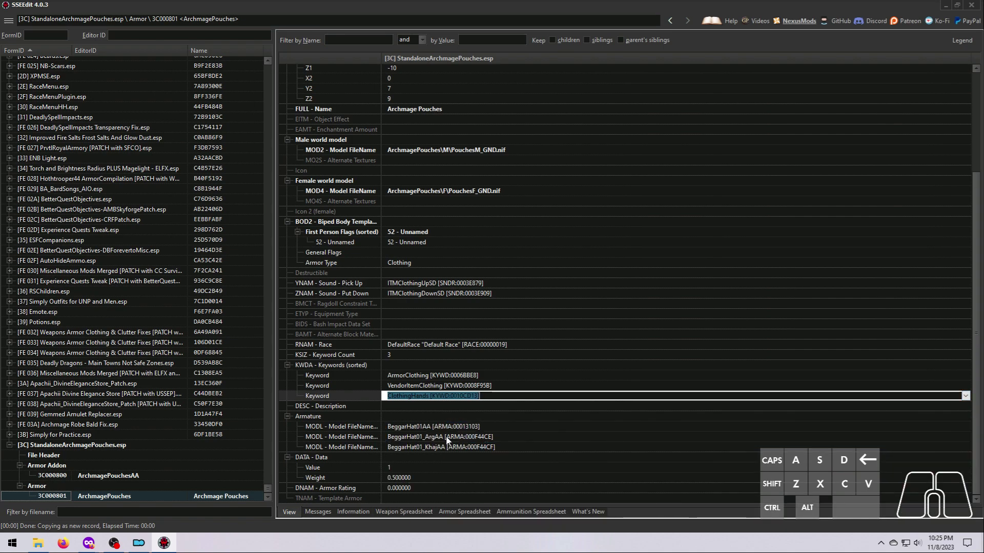
pyautogui.click(540, 366)
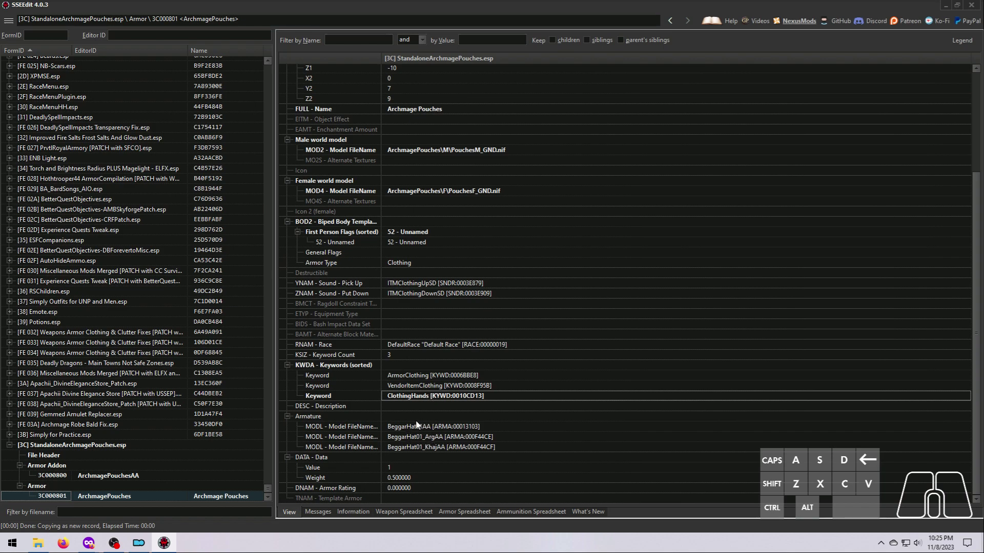
# Remove the Argonian and Khajiit entries, BeggarHat01_ArgAA and BeggarHat01_KhajAA, from the armor record's Armature list.
pyautogui.click(444, 449)
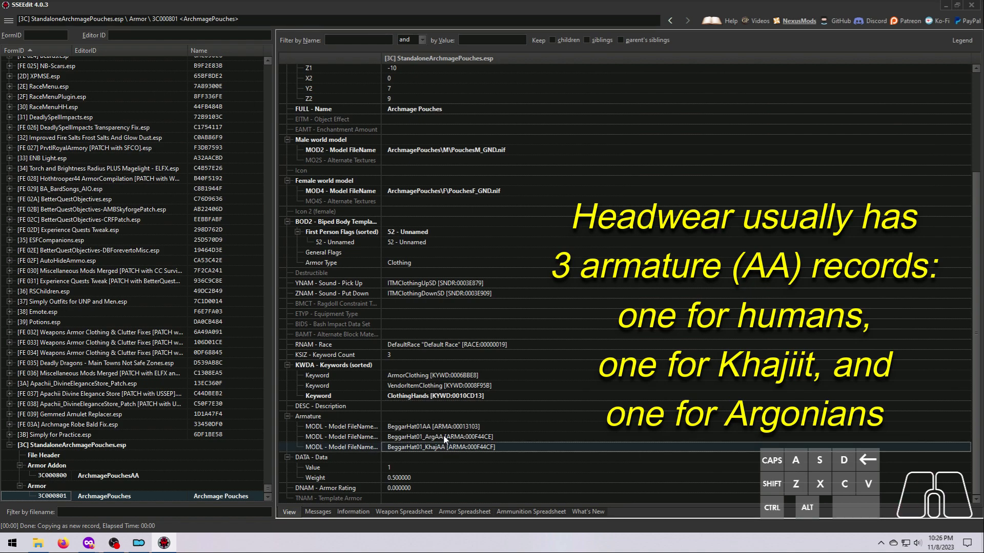
pyautogui.click(444, 438)
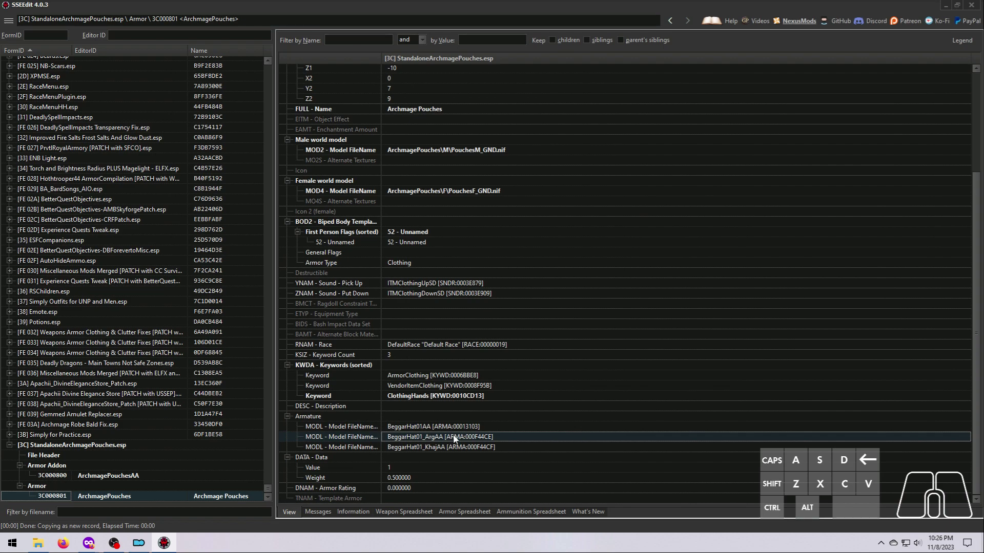
pyautogui.rightClick(455, 439)
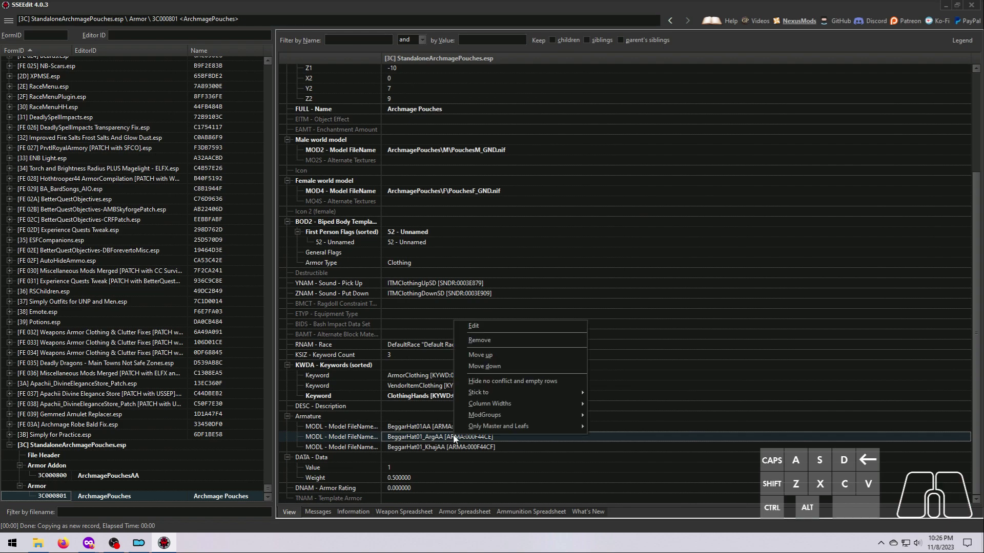
pyautogui.click(485, 340)
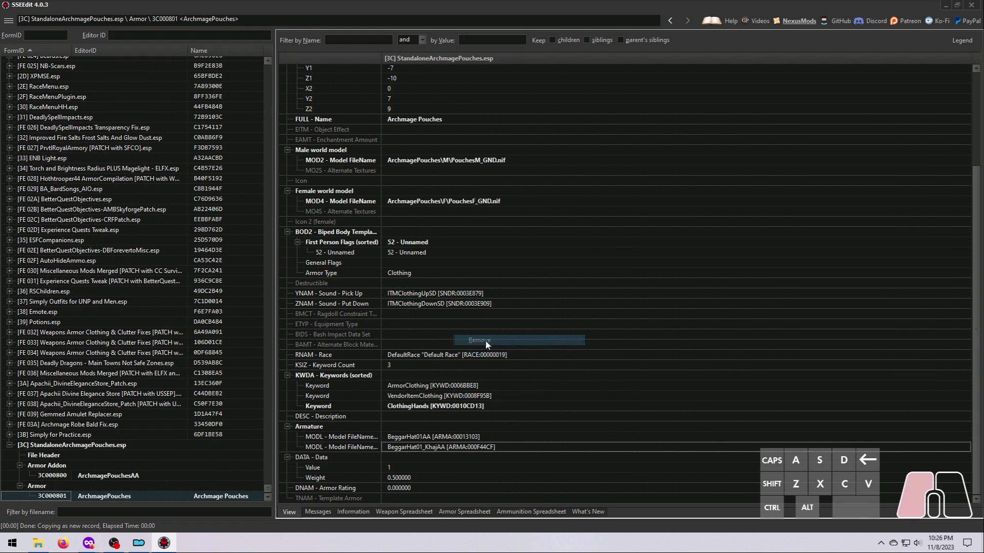
pyautogui.rightClick(440, 448)
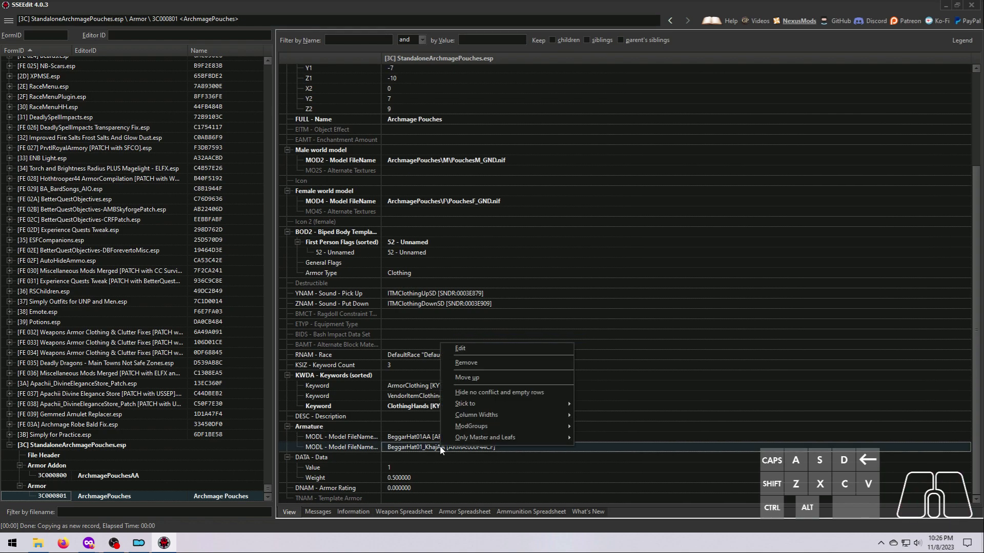
pyautogui.click(484, 363)
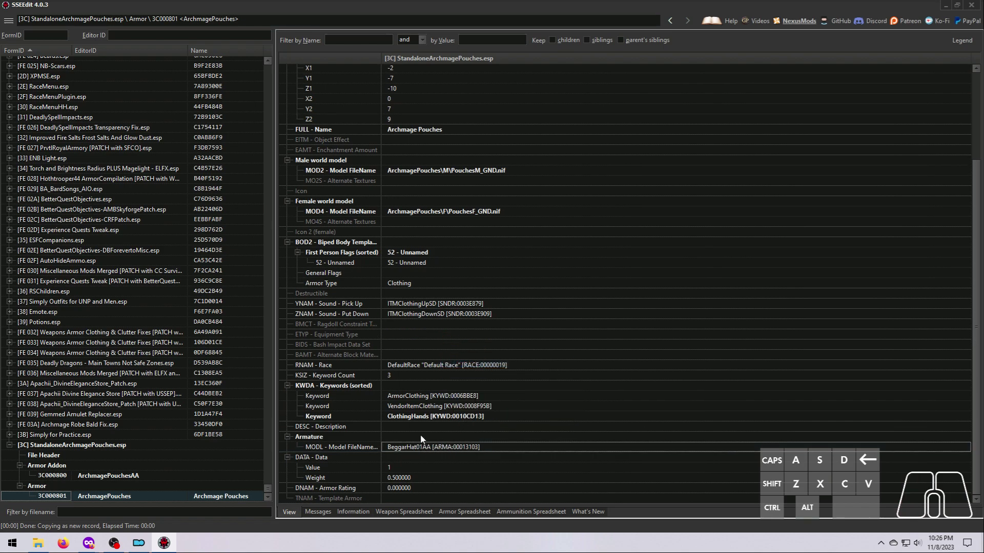
# Set the armor's remaining Armature model entry to ArchmagePouchesAA [ARMA:3C000800].
pyautogui.click(436, 450)
pyautogui.click(436, 449)
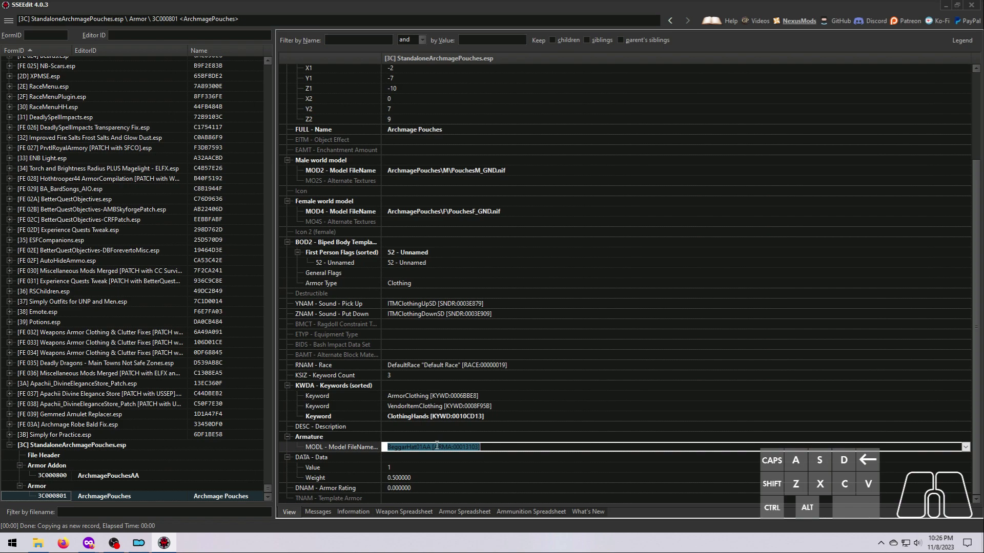
pyautogui.click(966, 447)
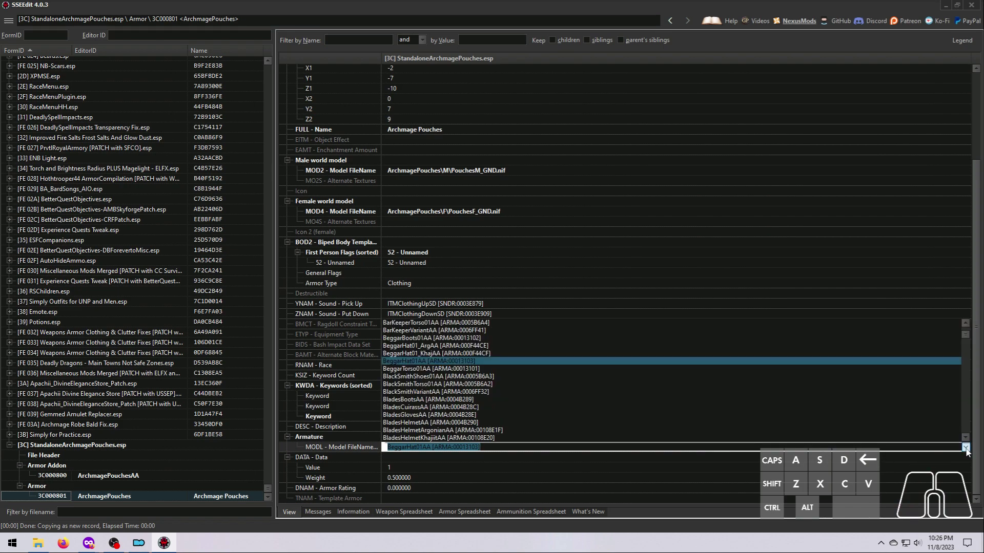
pyautogui.scroll(6, 511, 379)
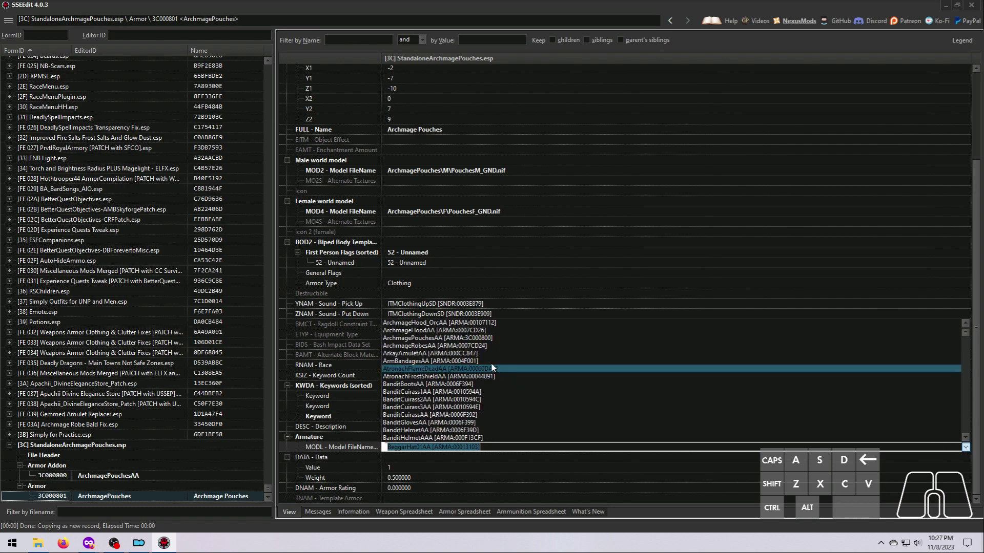
pyautogui.click(449, 339)
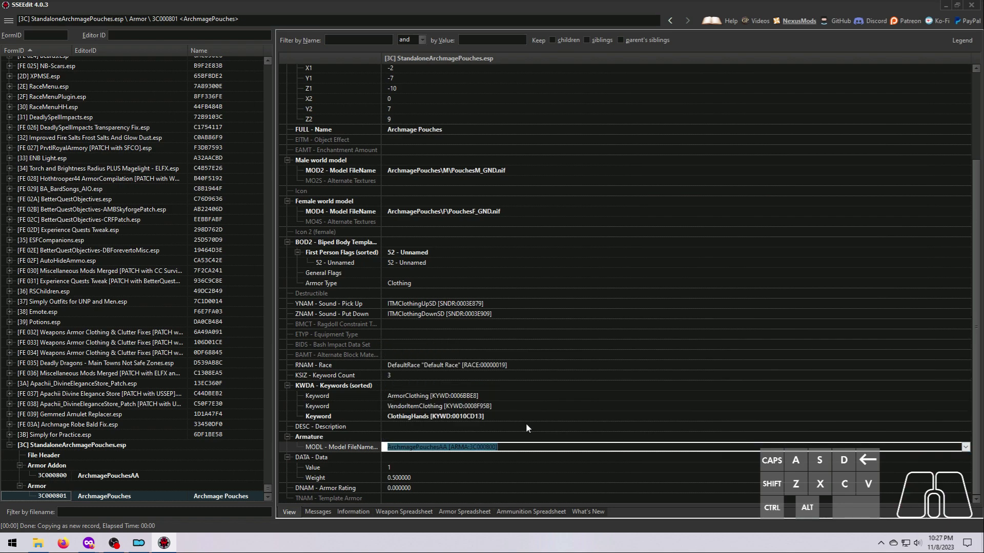
pyautogui.press('Return')
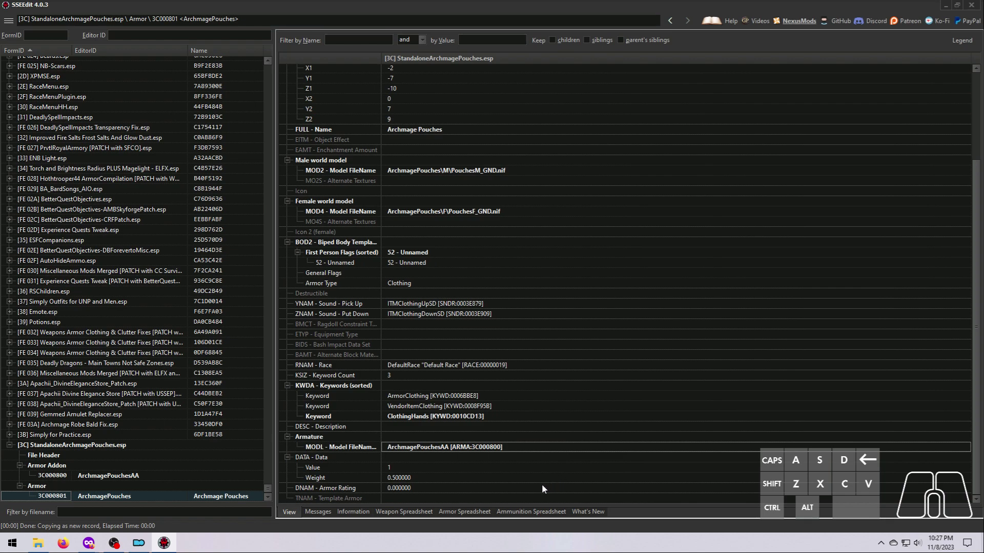
# Set the armor record's Value to 50.
pyautogui.click(395, 469)
pyautogui.doubleClick(395, 469)
pyautogui.write('50')
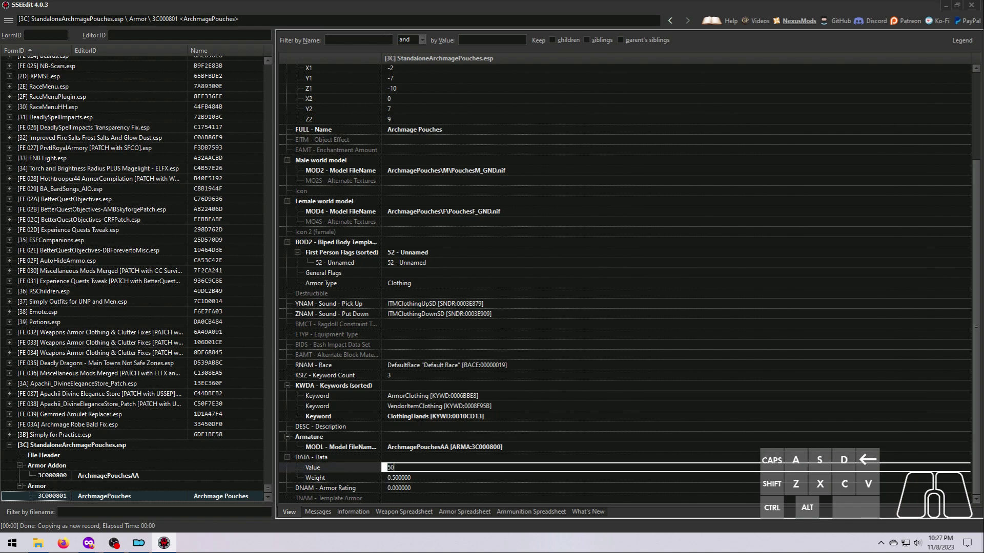
pyautogui.press('Return')
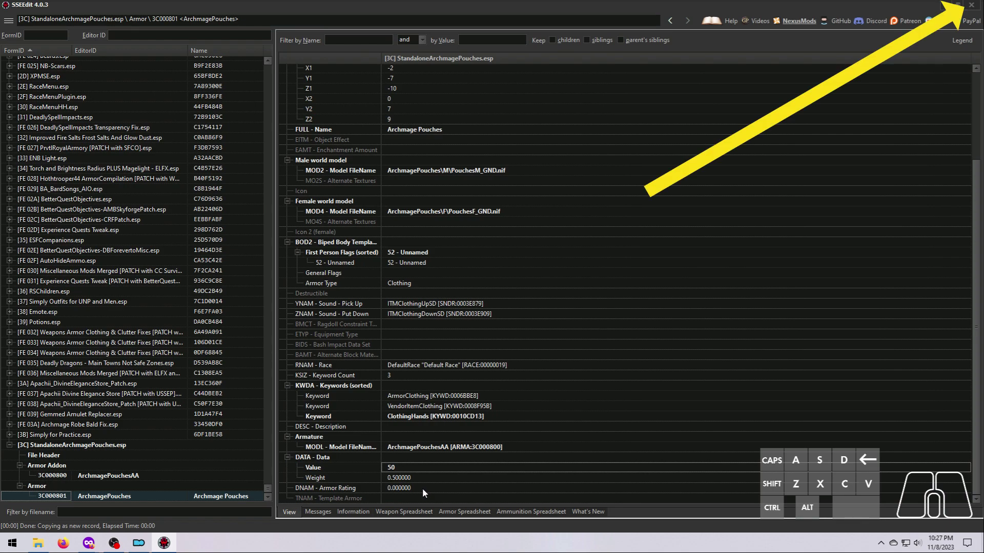
# Exit the editor and save the changes to StandaloneArchmagePouches.esp.
pyautogui.click(972, 7)
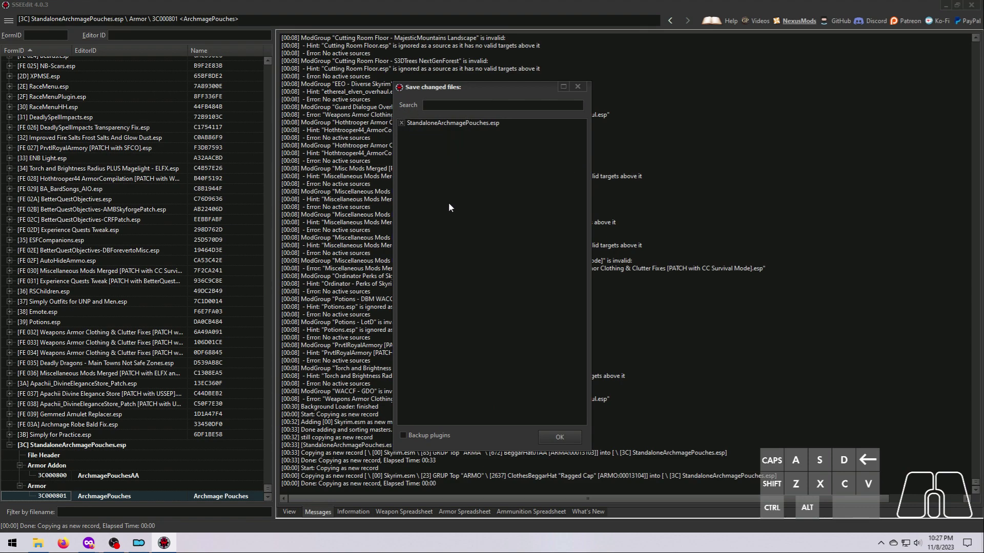
pyautogui.click(402, 436)
pyautogui.click(549, 436)
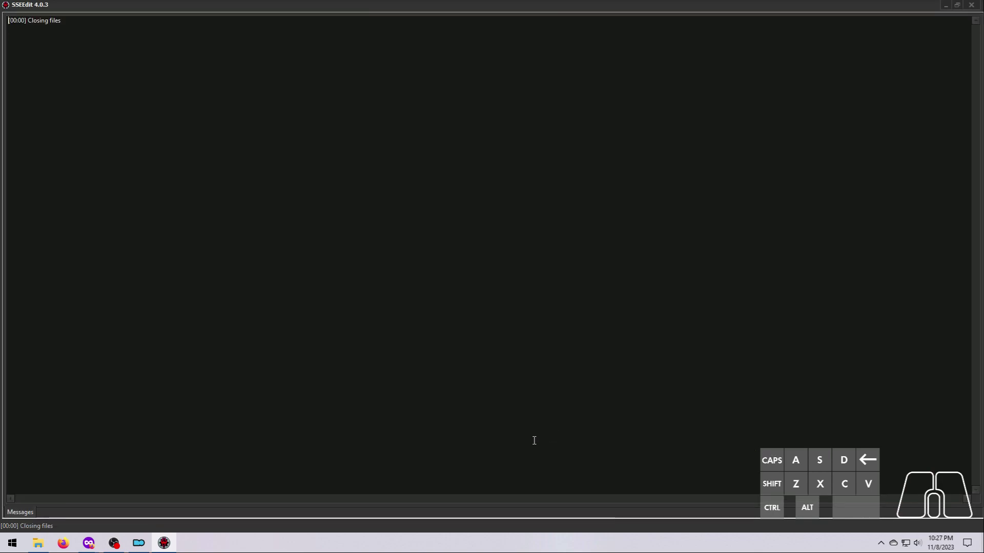
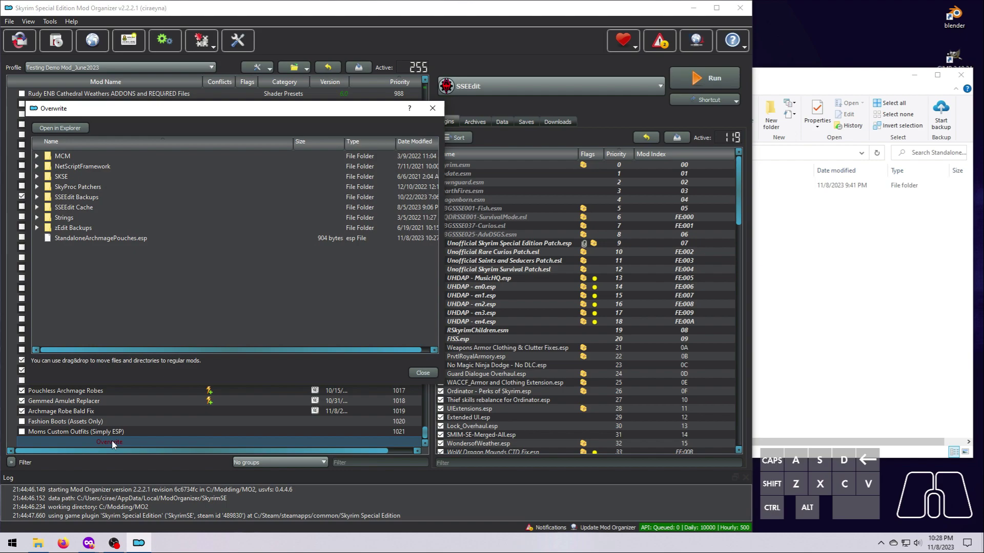
# Move StandaloneArchmagePouches.esp from Mod Organizer's Overwrite folder into the Standalone Archmage Pouches folder in File Explorer.
pyautogui.click(99, 239)
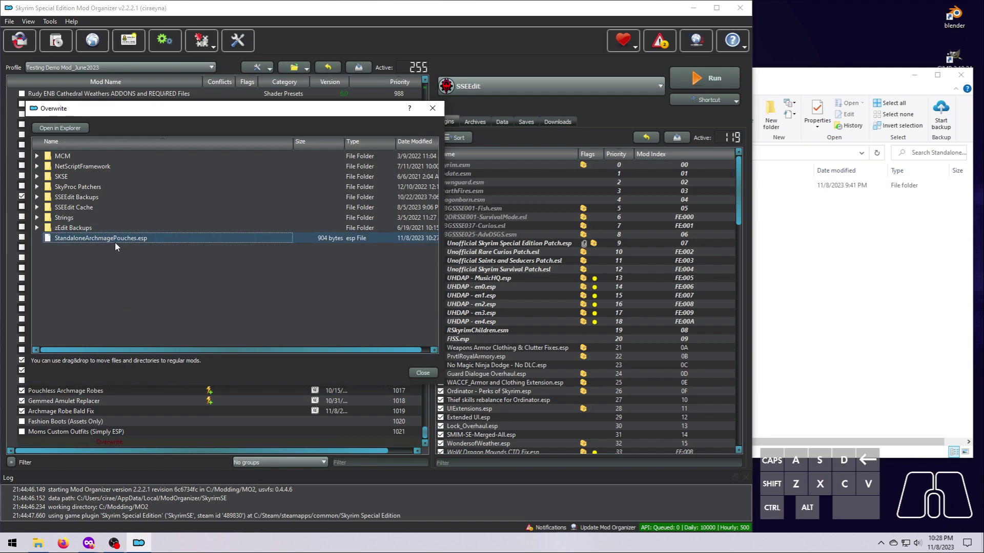
pyautogui.moveTo(112, 238); pyautogui.dragTo(833, 262)
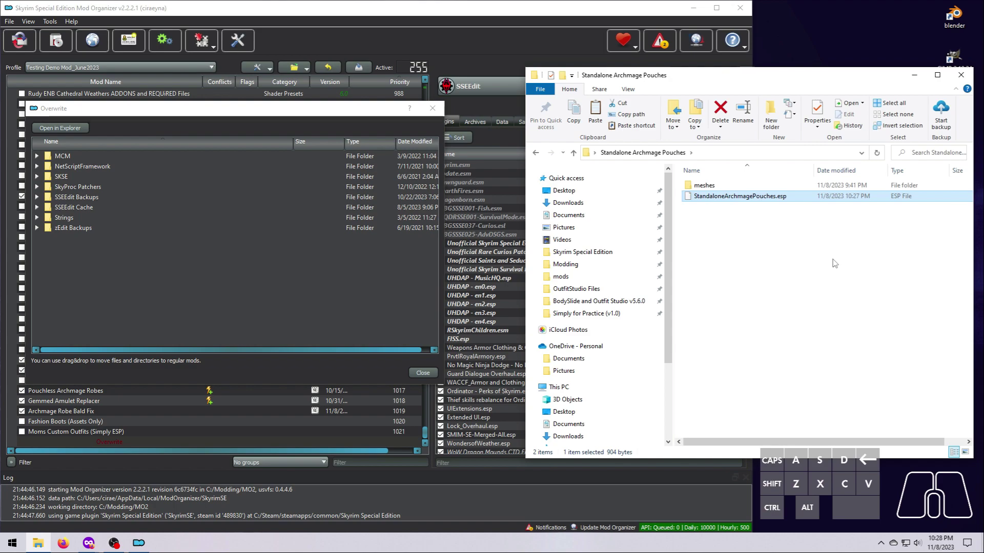
pyautogui.click(750, 219)
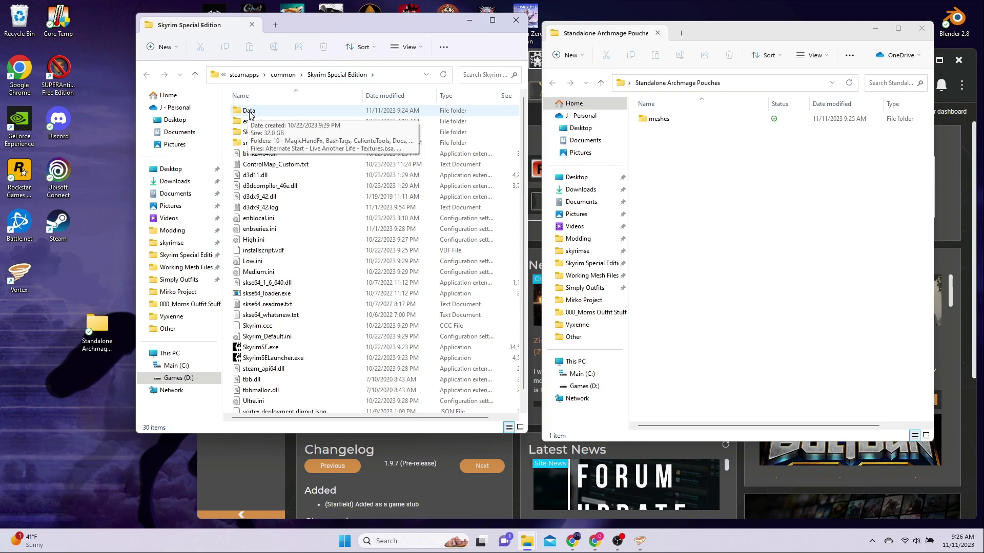
# Move, rather than copy, StandaloneArchmagePouches.esp from the Skyrim Special Edition Data folder into the Standalone Archmage Pouches folder.
pyautogui.doubleClick(250, 111)
pyautogui.scroll(-3, 329, 268)
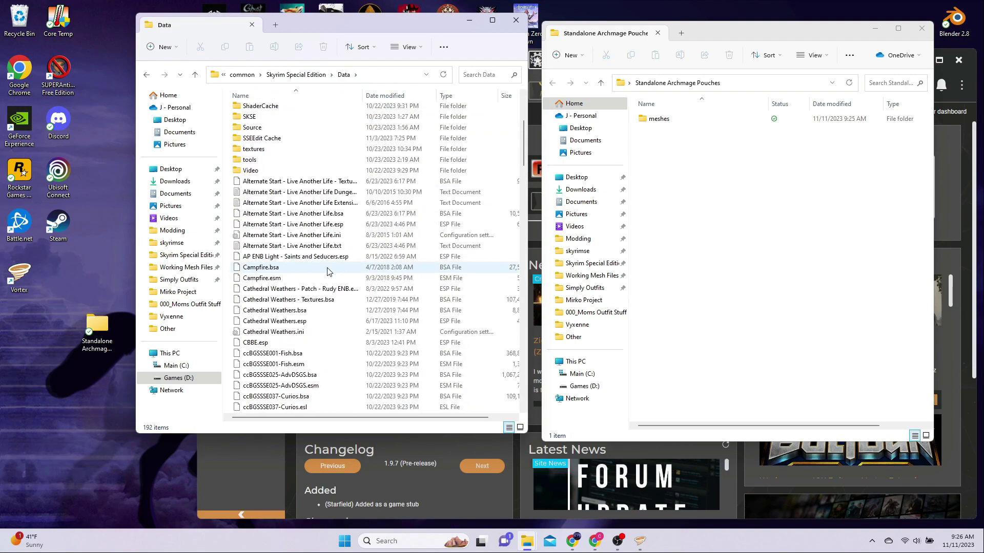
pyautogui.scroll(-2, 328, 271)
pyautogui.scroll(-20, 329, 272)
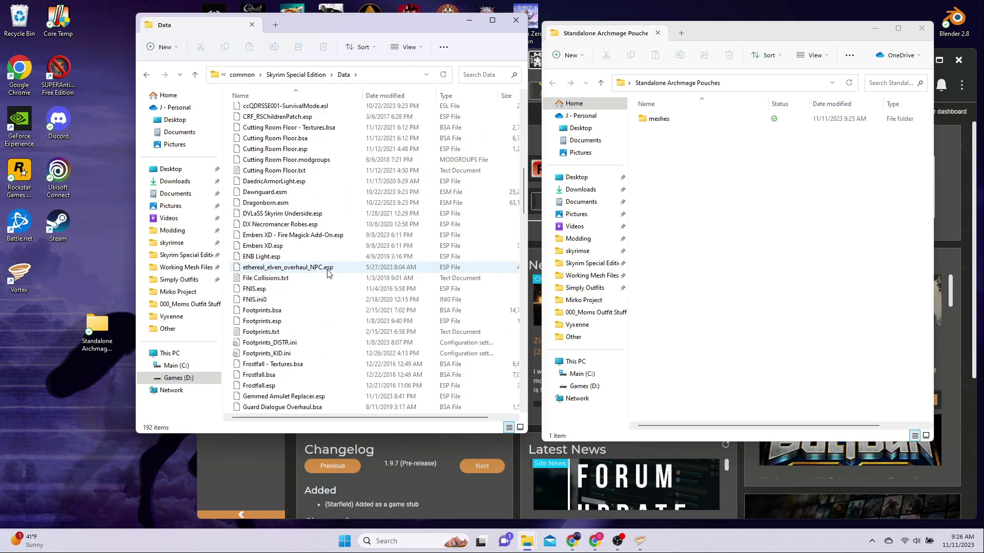
pyautogui.scroll(-20, 328, 274)
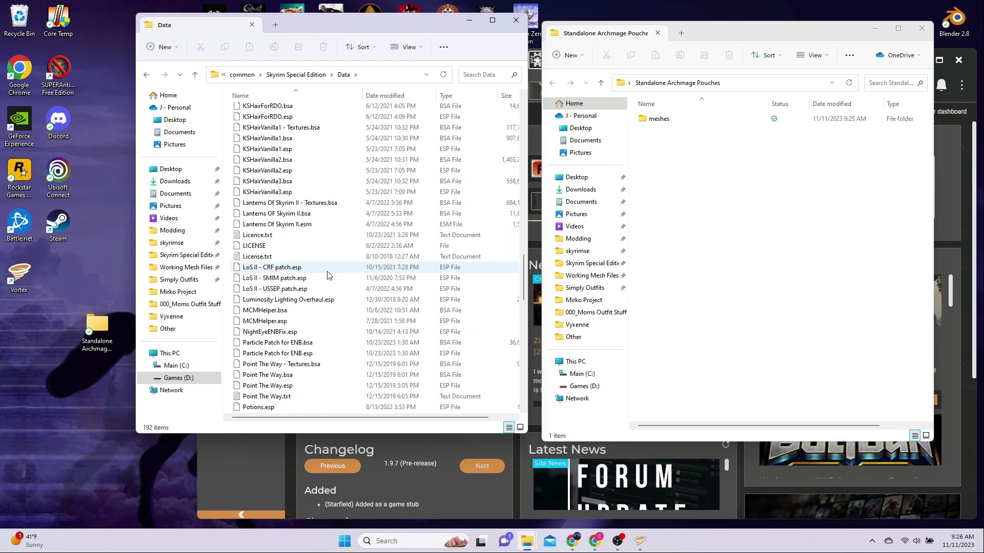
pyautogui.scroll(-5, 328, 275)
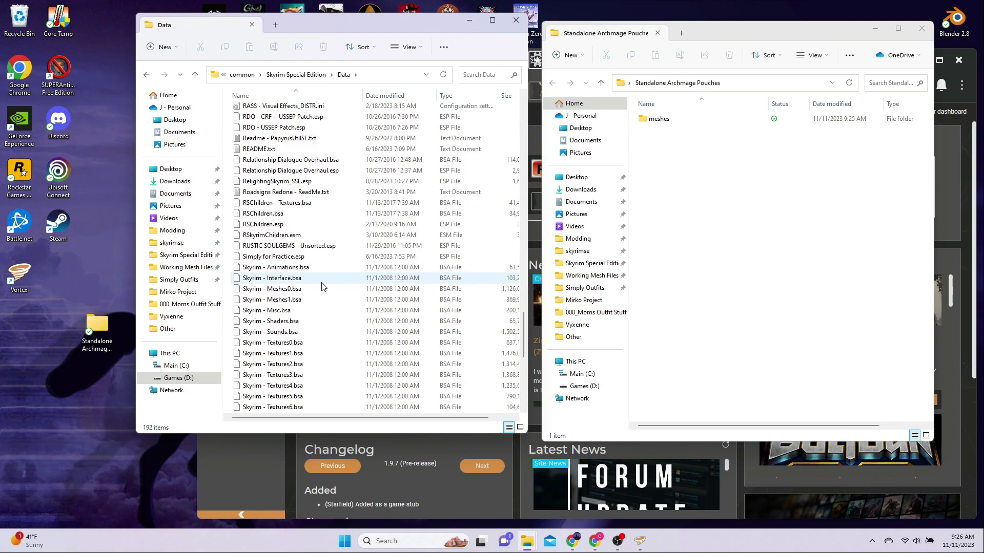
pyautogui.scroll(-5, 322, 287)
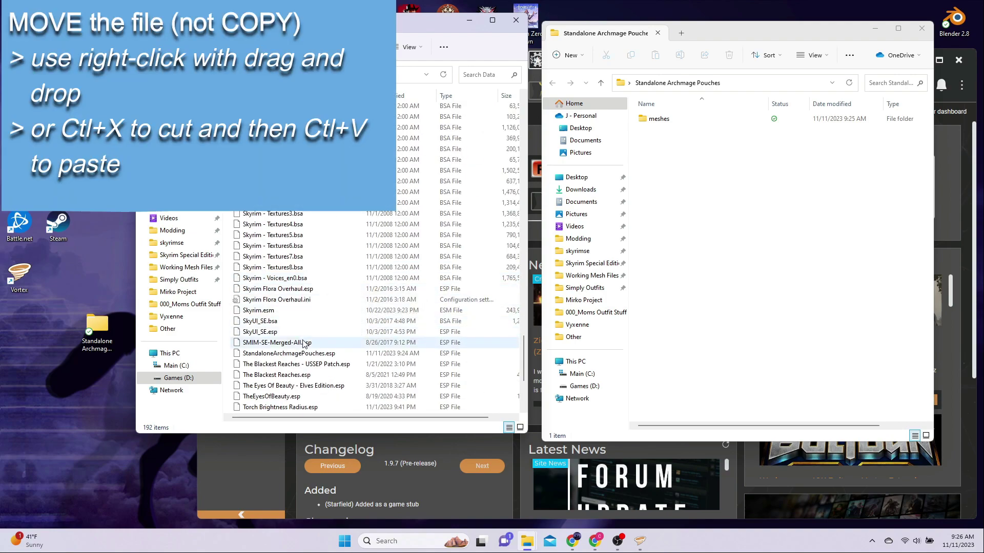
pyautogui.click(301, 354)
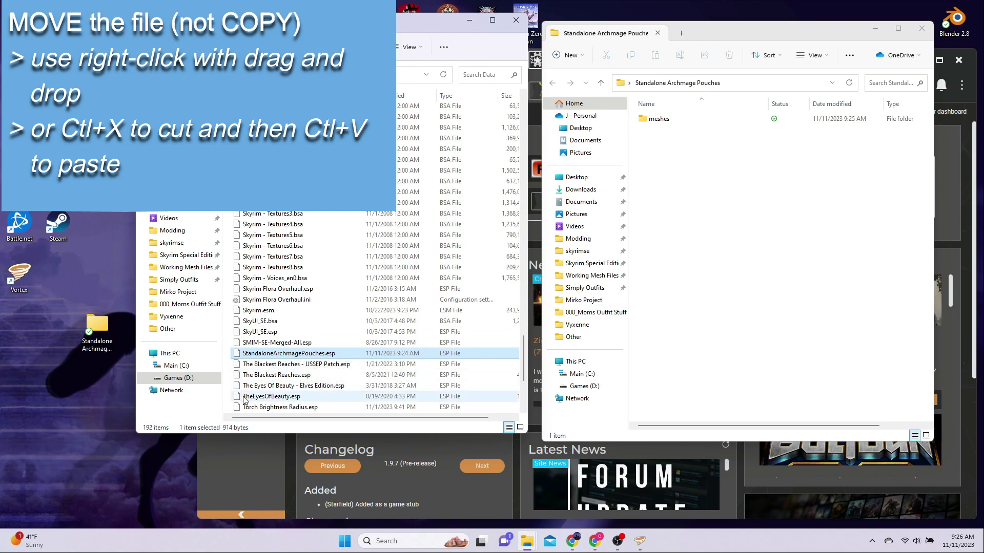
pyautogui.moveTo(280, 357); pyautogui.dragTo(735, 277)
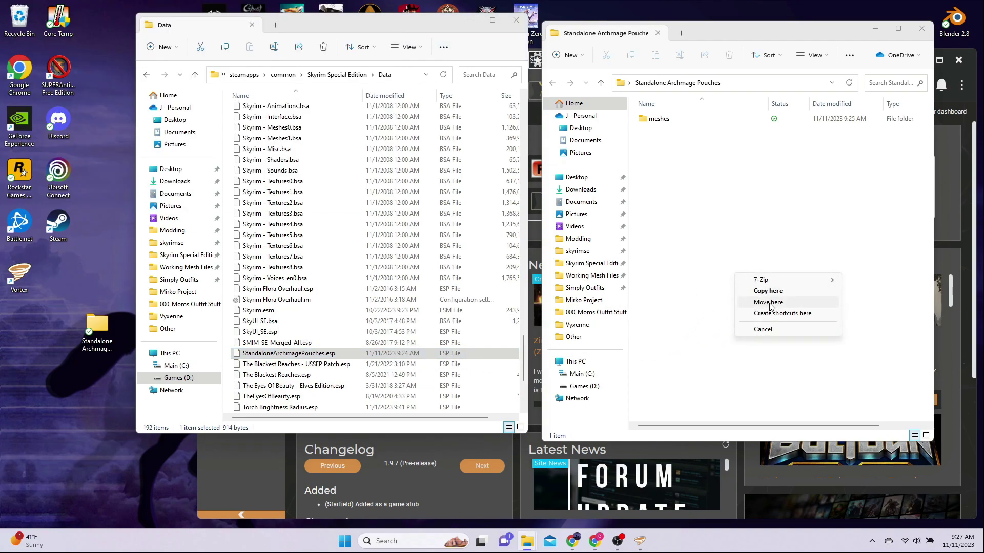
pyautogui.click(770, 302)
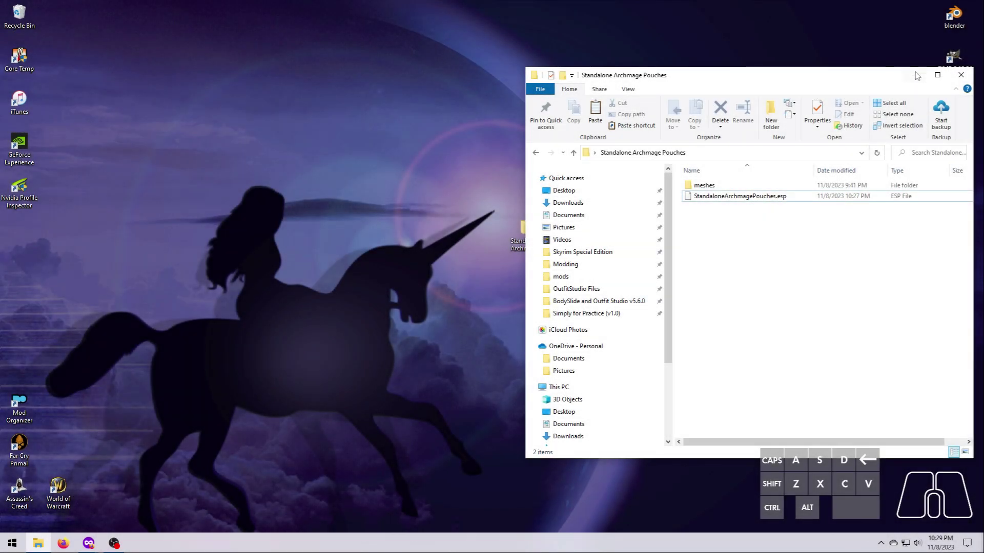
# Close the Standalone Archmage Pouches folder window and reposition that folder on the desktop.
pyautogui.click(961, 76)
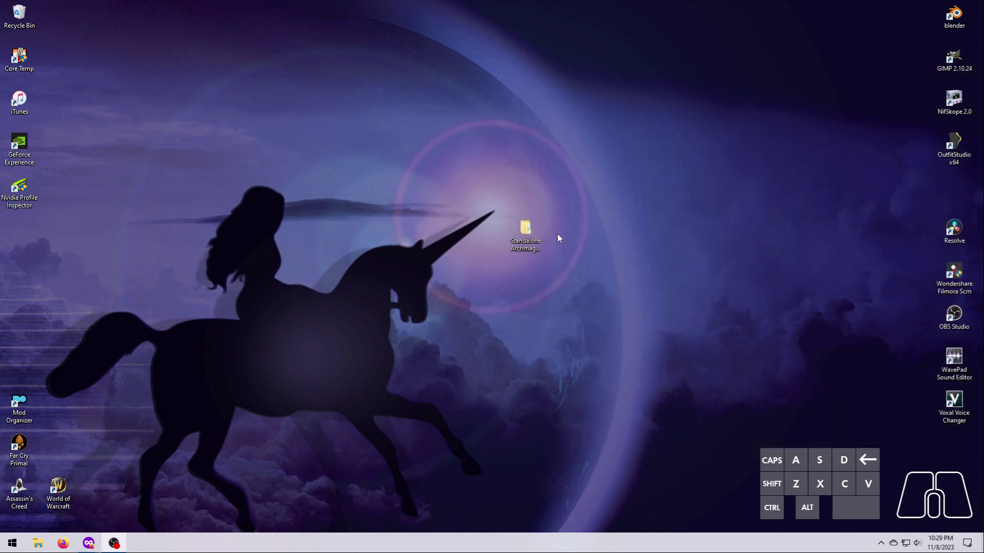
pyautogui.moveTo(530, 236); pyautogui.dragTo(720, 283)
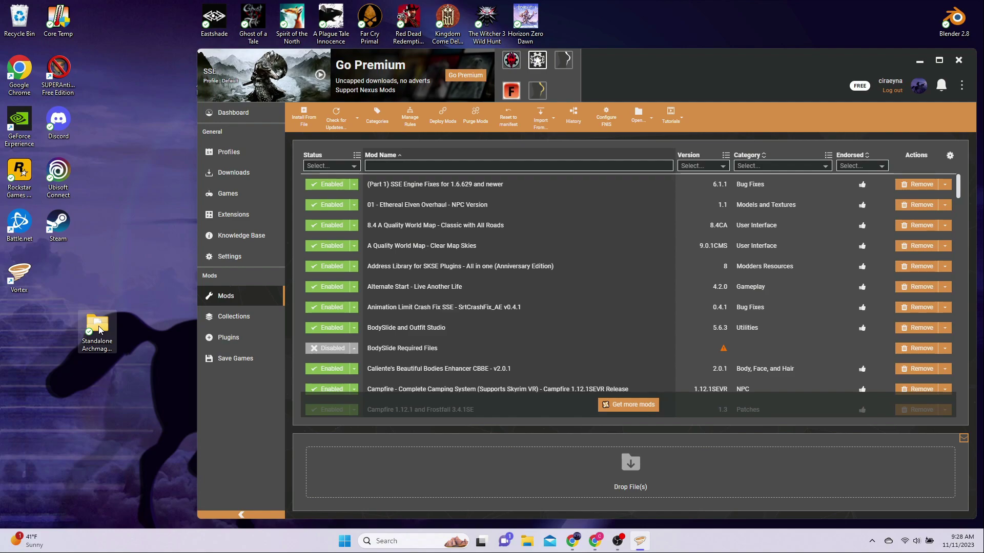
# Install the desktop's Standalone Archmage Pouches folder as a mod in Vortex and filter the mod list by "stand".
pyautogui.moveTo(100, 331); pyautogui.dragTo(494, 476)
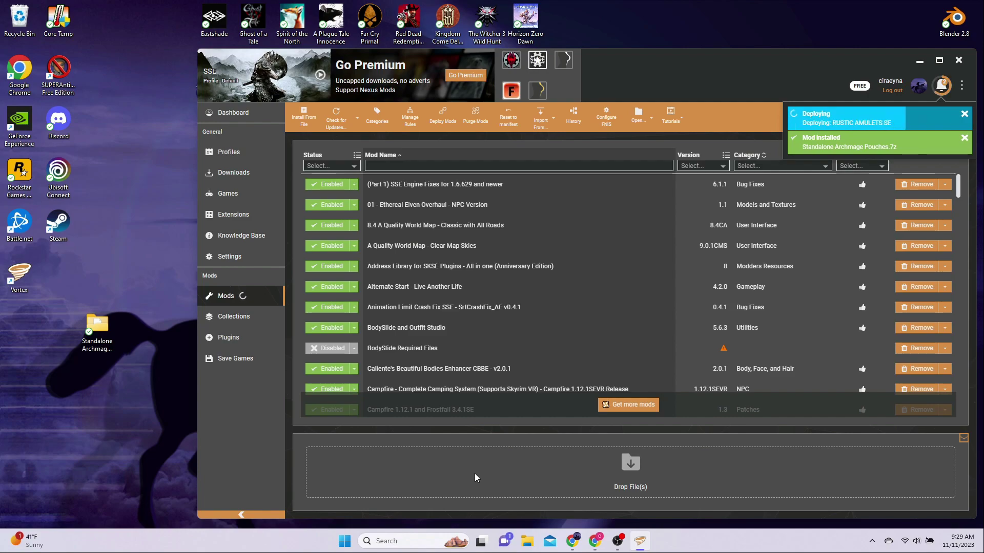
pyautogui.click(382, 165)
pyautogui.write('stand')
# Rename the installed mod to Standalone Archmage Pouches, without the .7z extension, and close its details.
pyautogui.rightClick(453, 206)
pyautogui.click(581, 214)
pyautogui.click(912, 195)
pyautogui.press('BackSpace')
pyautogui.press('BackSpace')
pyautogui.press('BackSpace')
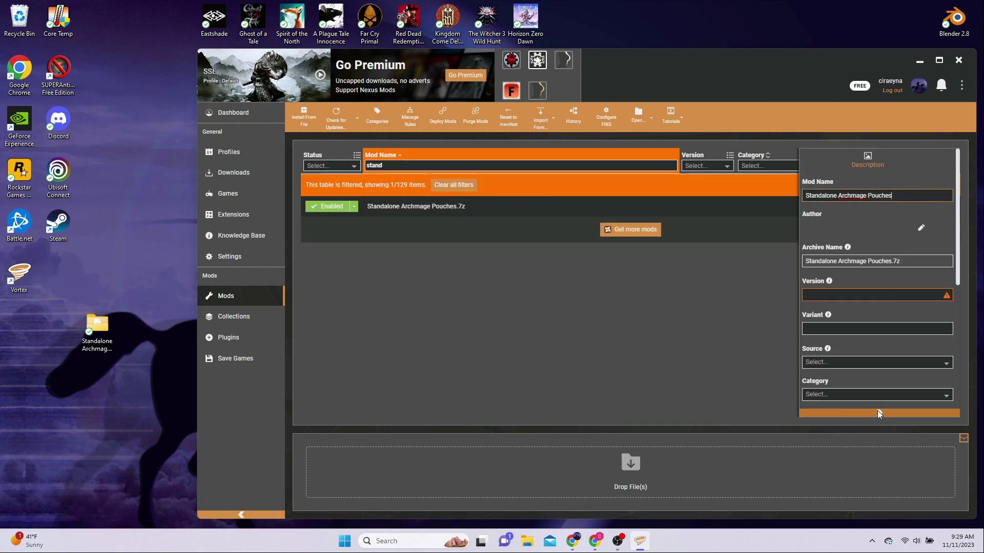
pyautogui.click(880, 413)
# Clear the mod list filter and filter the mod names by "pouch" instead.
pyautogui.click(454, 184)
pyautogui.click(402, 166)
pyautogui.write('pouch')
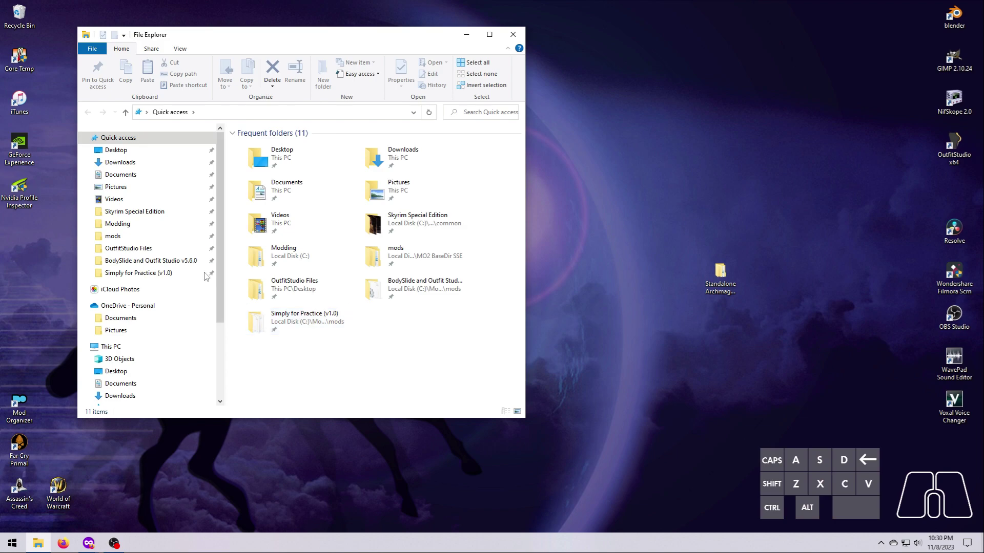
# Move the desktop's Standalone Archmage Pouches folder into Mod Organizer's mods folder under MO2 BaseDir SSE in File Explorer.
pyautogui.click(113, 236)
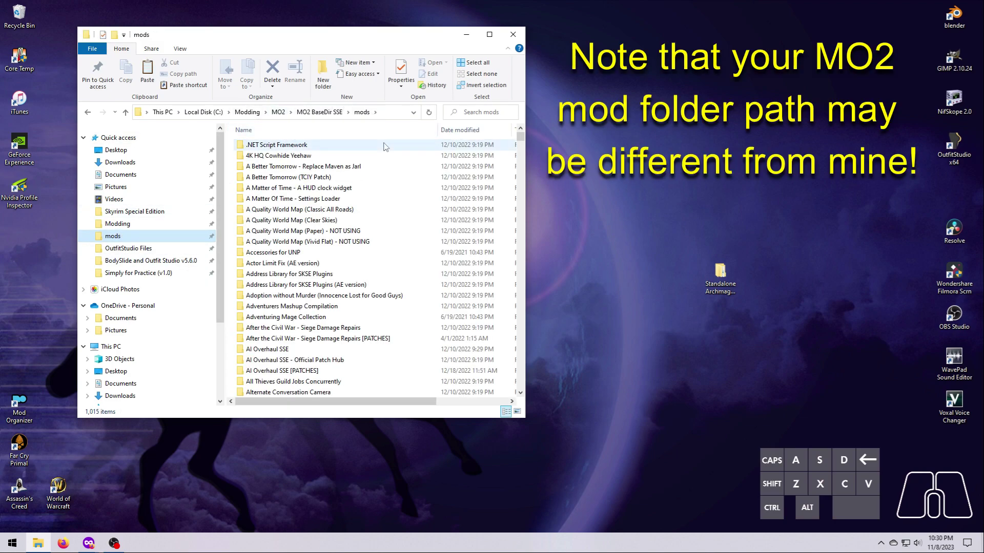
pyautogui.click(724, 280)
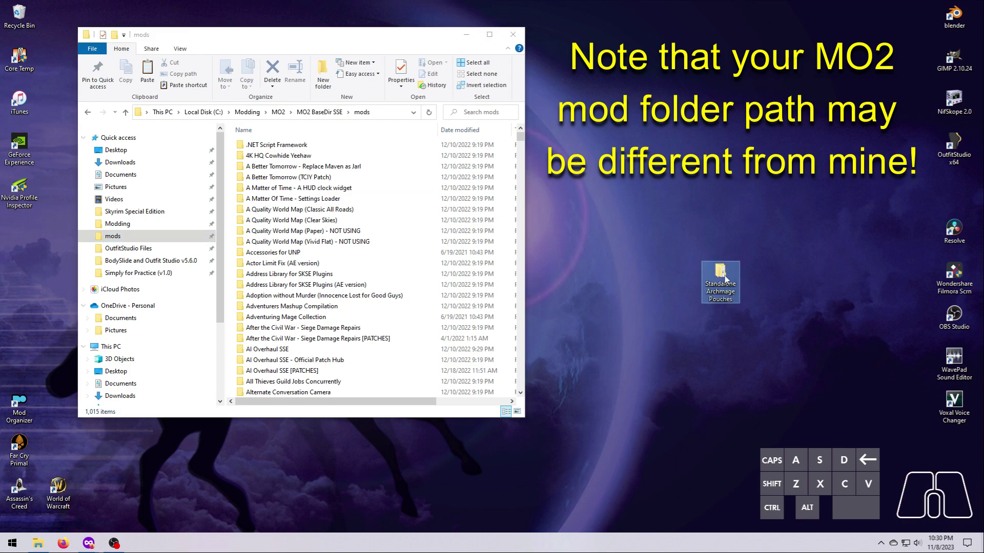
pyautogui.moveTo(722, 275); pyautogui.dragTo(410, 138)
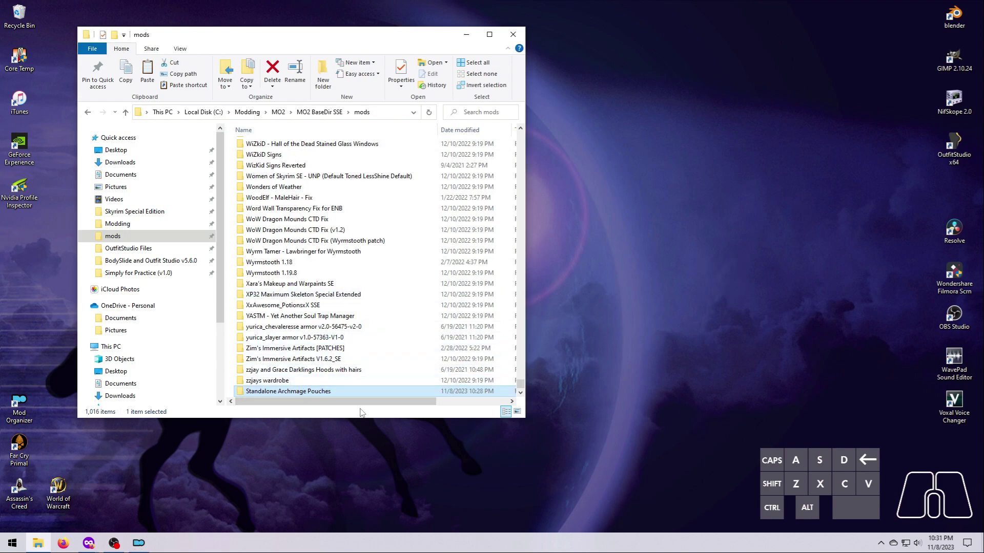
# Switch to Mod Organizer, refresh the mod list and enable the Standalone Archmage Pouches mod.
pyautogui.click(138, 543)
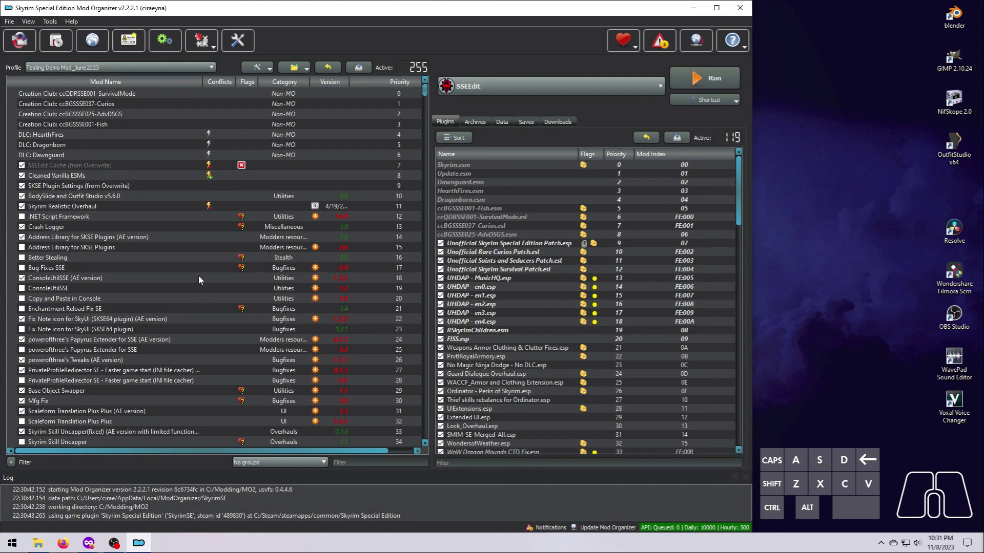
pyautogui.click(258, 68)
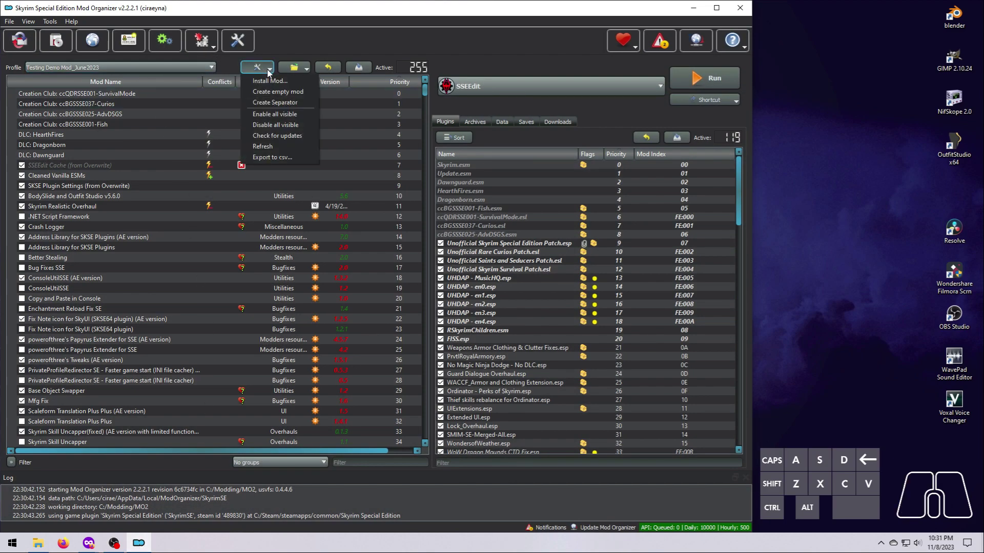
pyautogui.click(273, 147)
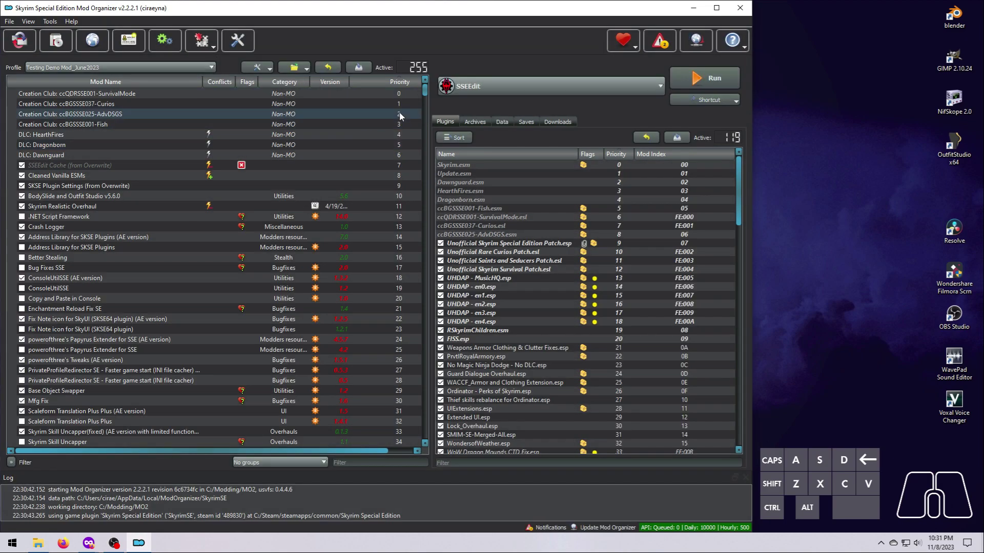
pyautogui.moveTo(426, 90); pyautogui.dragTo(418, 444)
pyautogui.click(22, 432)
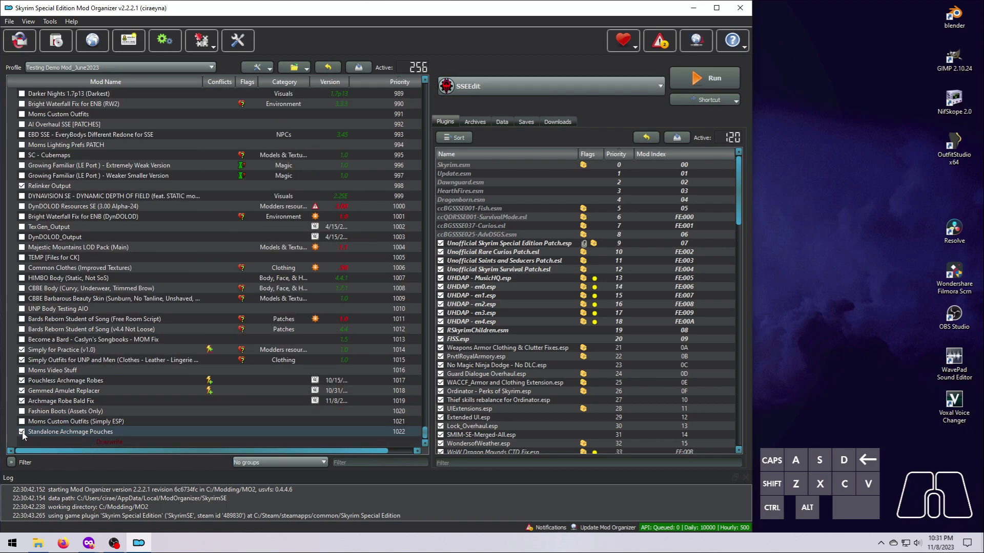
# Move the Standalone Archmage Pouches mod directly below Archmage Robe Bald Fix and StandaloneArchmagePouches.esp above Simply for Practice.esp.
pyautogui.moveTo(50, 431); pyautogui.dragTo(62, 407)
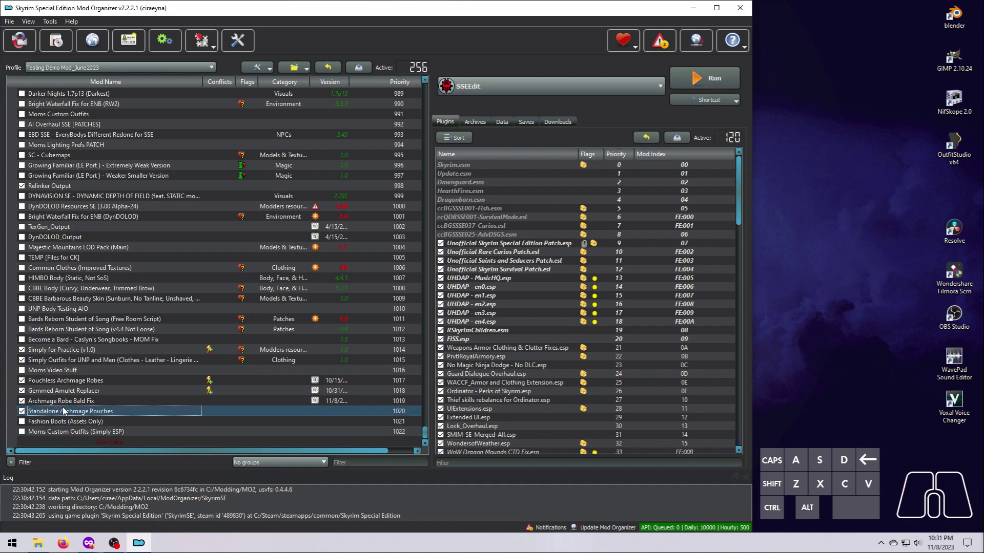
pyautogui.moveTo(738, 219); pyautogui.dragTo(757, 468)
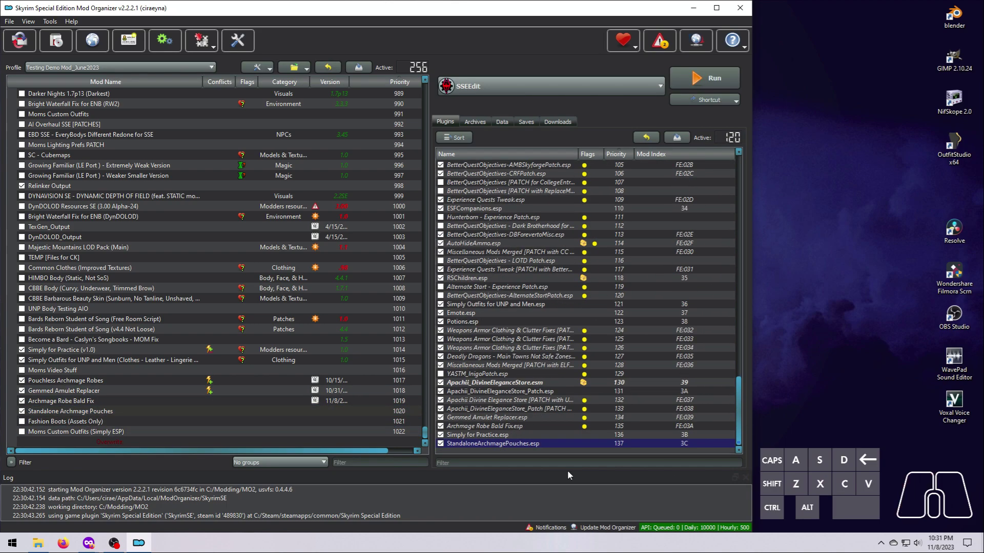
pyautogui.moveTo(505, 444); pyautogui.dragTo(507, 436)
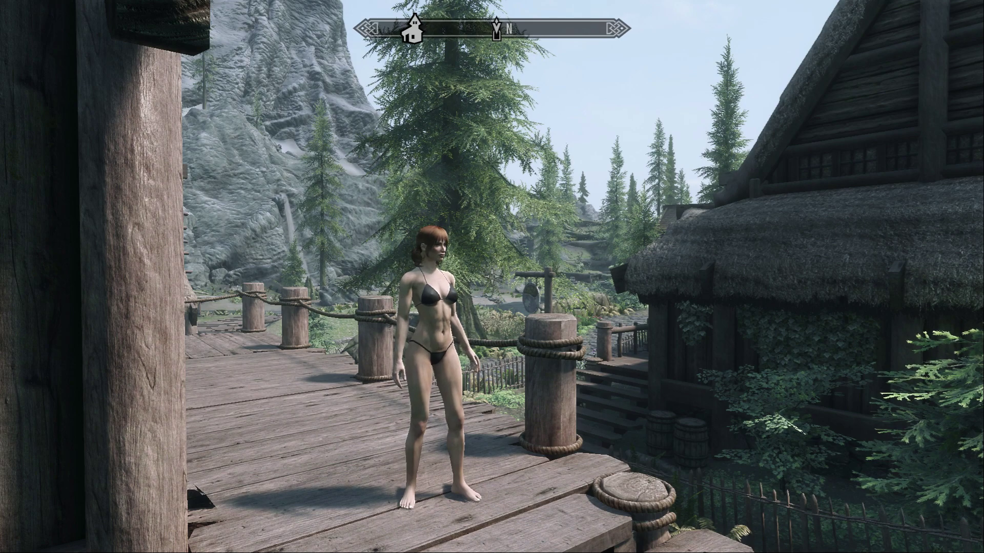
# In Skyrim's console, look up "archmage pouches" and give the player one of item 3b000801.
pyautogui.press('`')
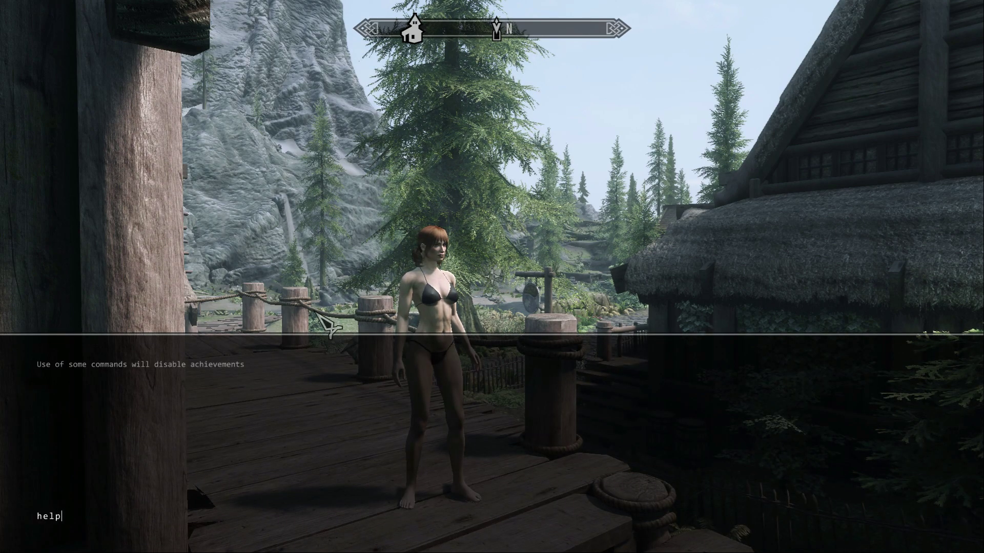
pyautogui.write('help "archmage cpouchs')
pyautogui.press('Return')
pyautogui.write('player.additem 3b000801 1')
pyautogui.press('Return')
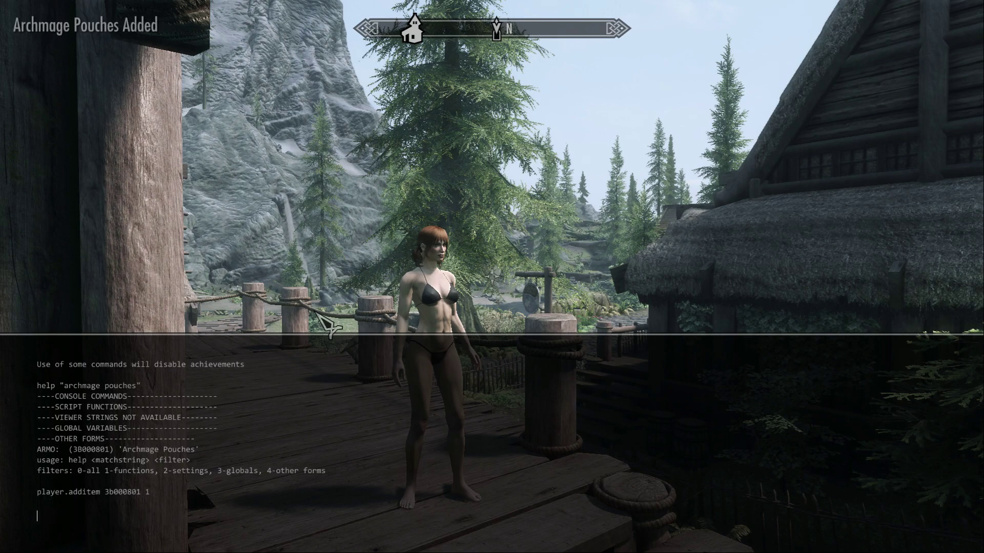
# Look up "archmage robes", give the player one of item 0007c932 and close the console.
pyautogui.write('help "archmage robes"')
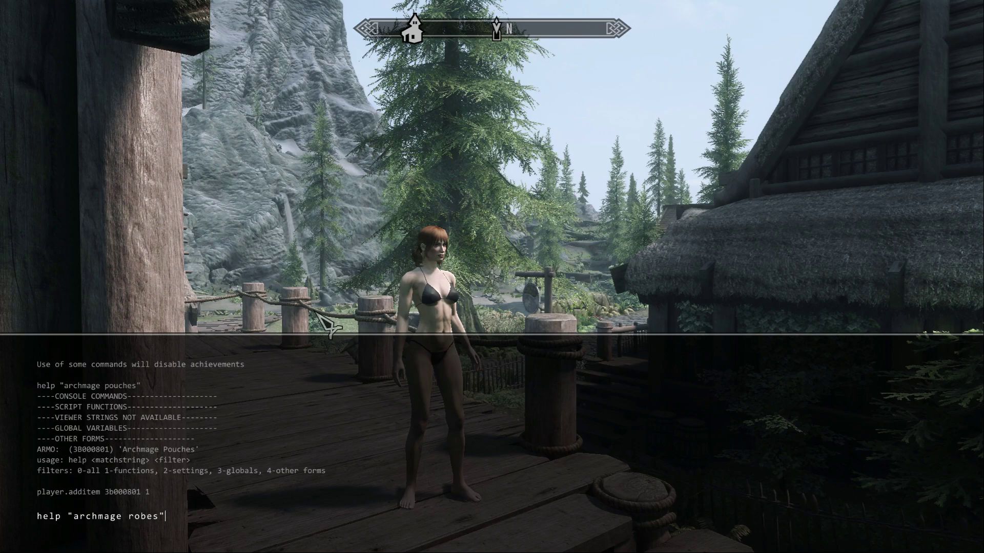
pyautogui.press('Return')
pyautogui.write('player.additem 0007c')
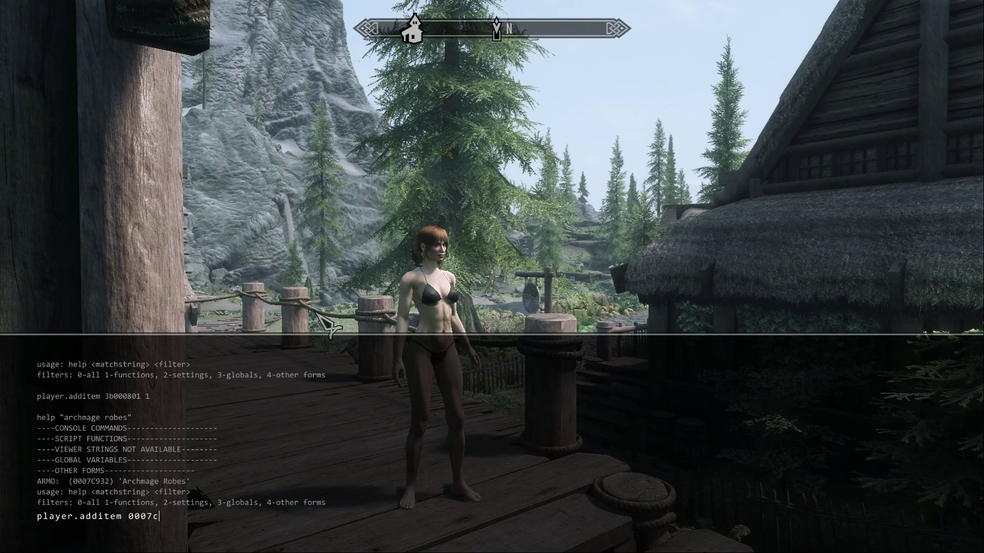
pyautogui.write('932 1')
pyautogui.press('Return')
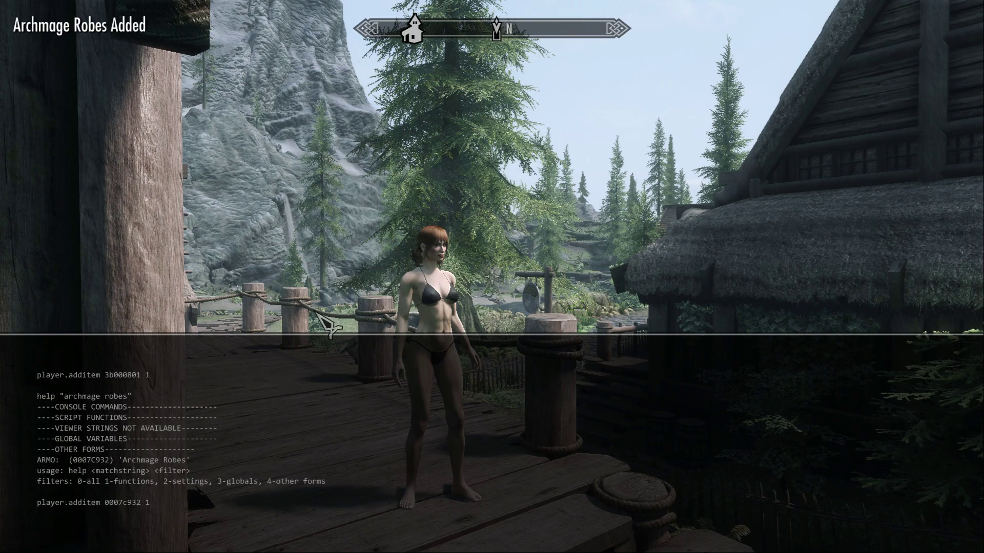
pyautogui.press('`')
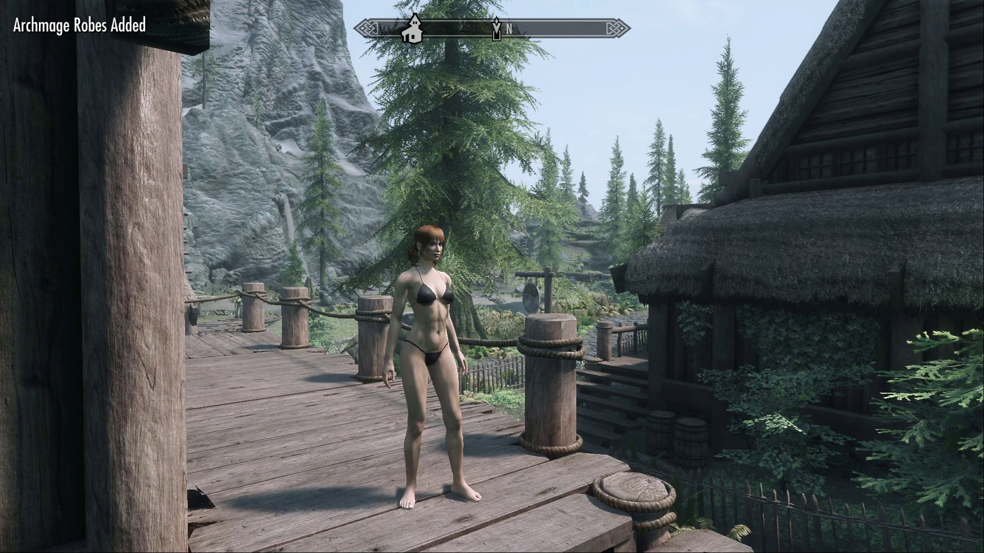
# Equip the Archmage Robes and the Archmage Pouches from the inventory and return to the game.
pyautogui.press('i')
pyautogui.moveTo(110, 103)
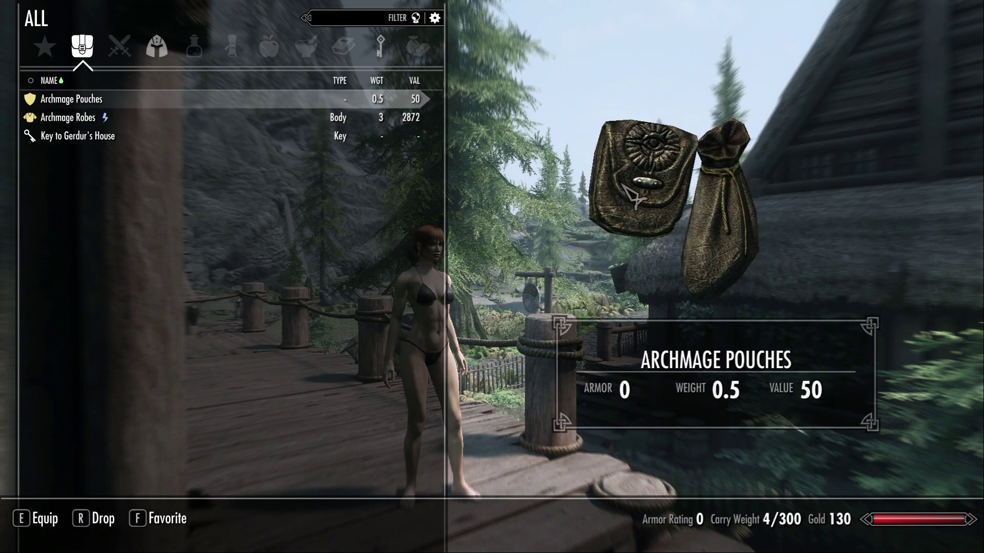
pyautogui.click(391, 122)
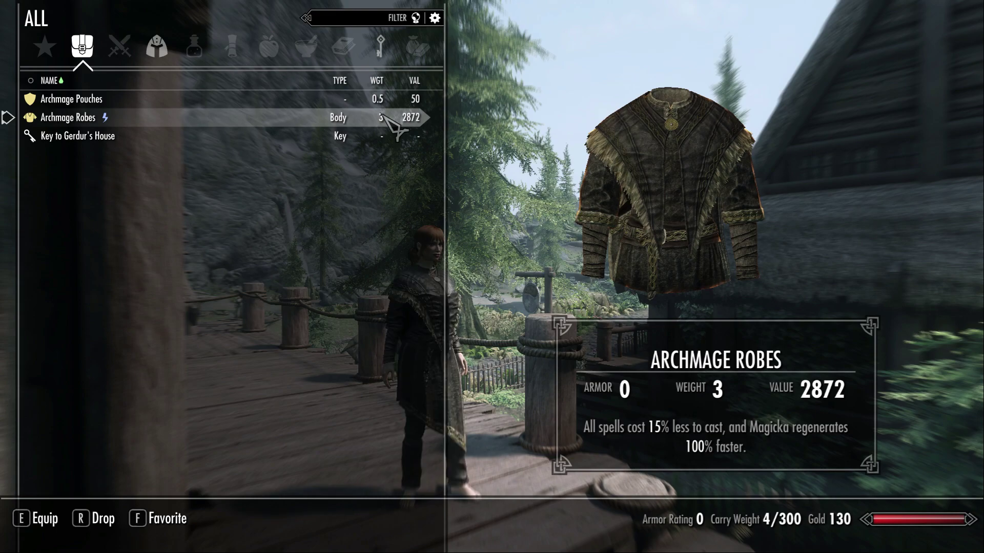
pyautogui.click(356, 101)
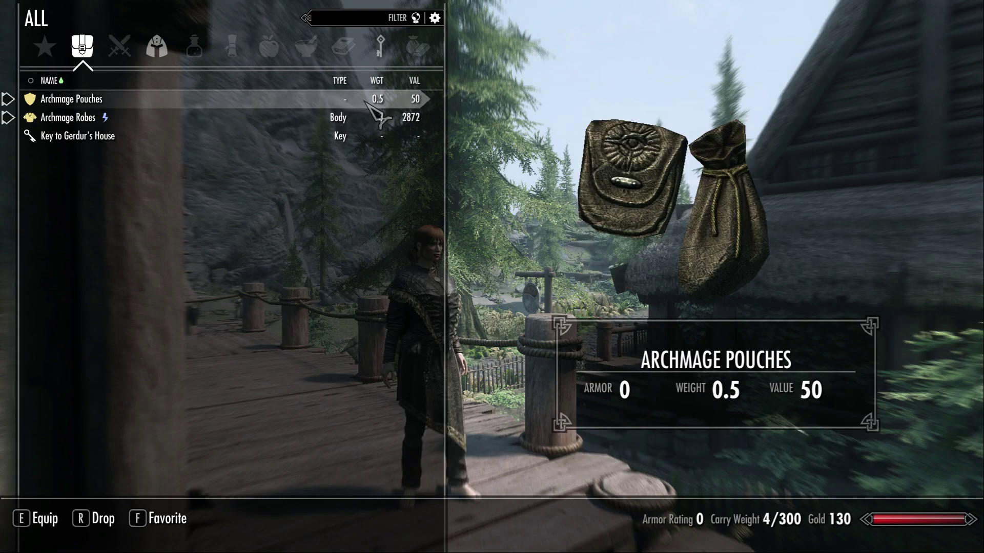
pyautogui.press('Tab')
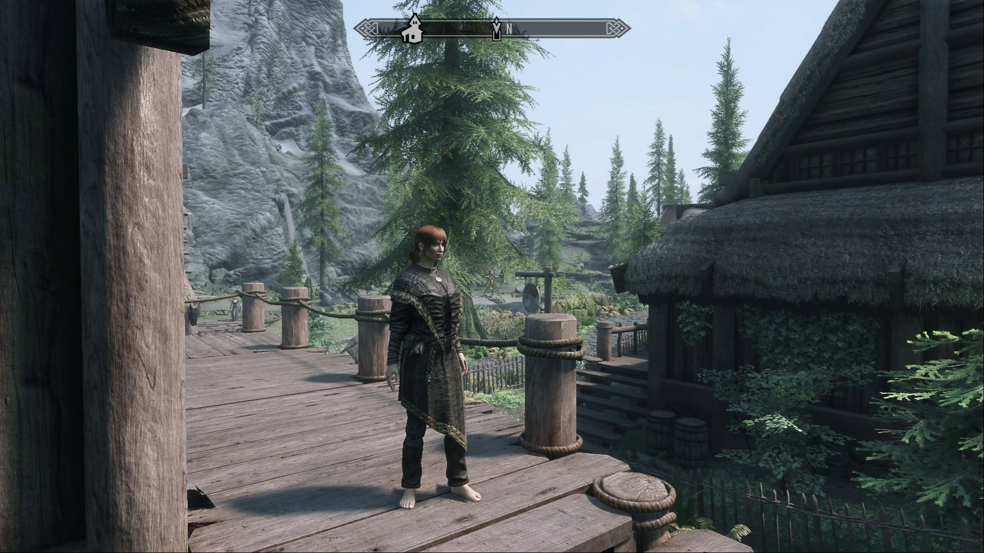
# Open the character editor with showracemenu, reduce the character's weight to 0.62 and accept the change.
pyautogui.press('`')
pyautogui.write('showracemenu')
pyautogui.press('Return')
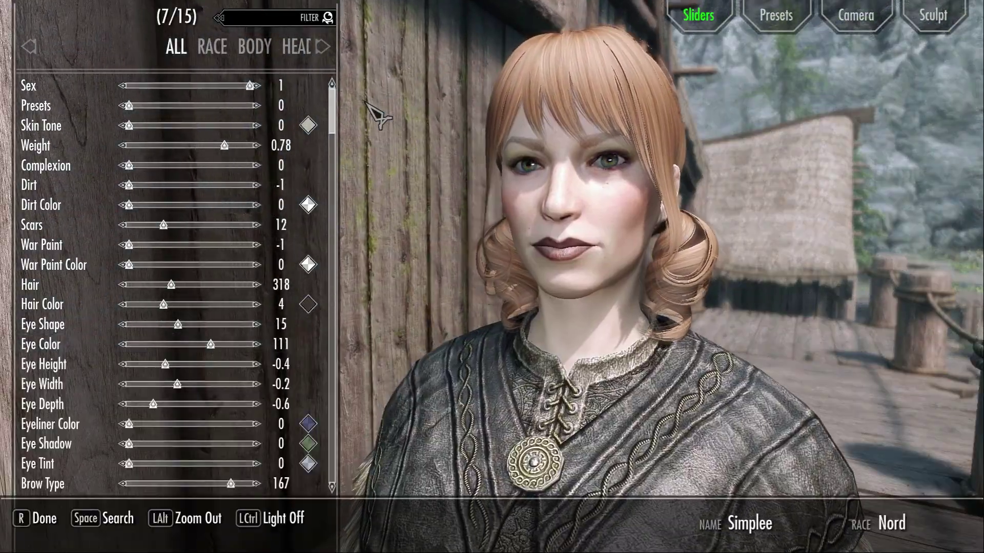
pyautogui.press('alt')
pyautogui.moveTo(222, 146)
pyautogui.mouseDown()
pyautogui.moveTo(42, 143)
pyautogui.moveTo(341, 160)
pyautogui.moveTo(204, 149)
pyautogui.mouseUp()
pyautogui.press('r')
pyautogui.press('Return')
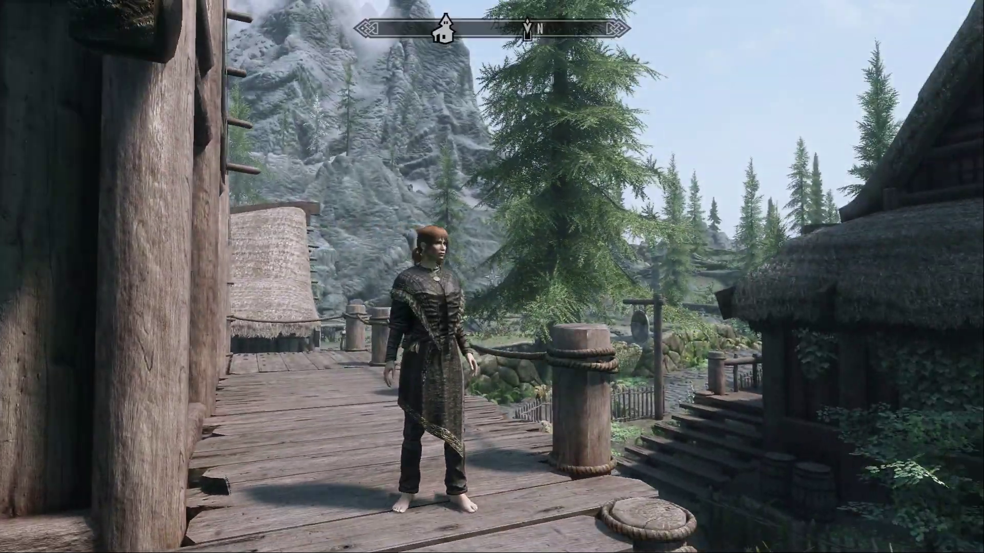
# Run and jump the character through the village to examine how the equipped robes and pouches look in motion.
pyautogui.press('w')
pyautogui.press('w')
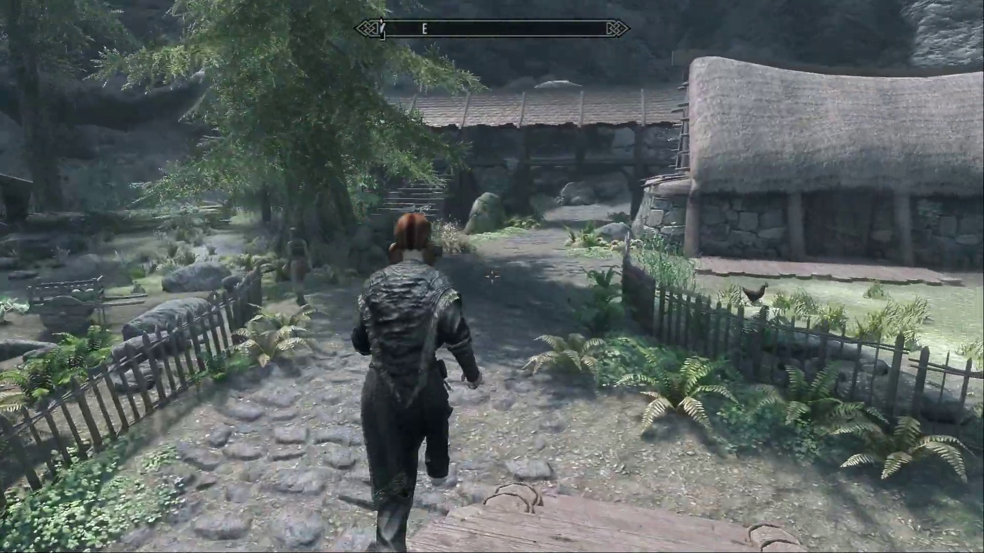
pyautogui.press('space')
pyautogui.press('space')
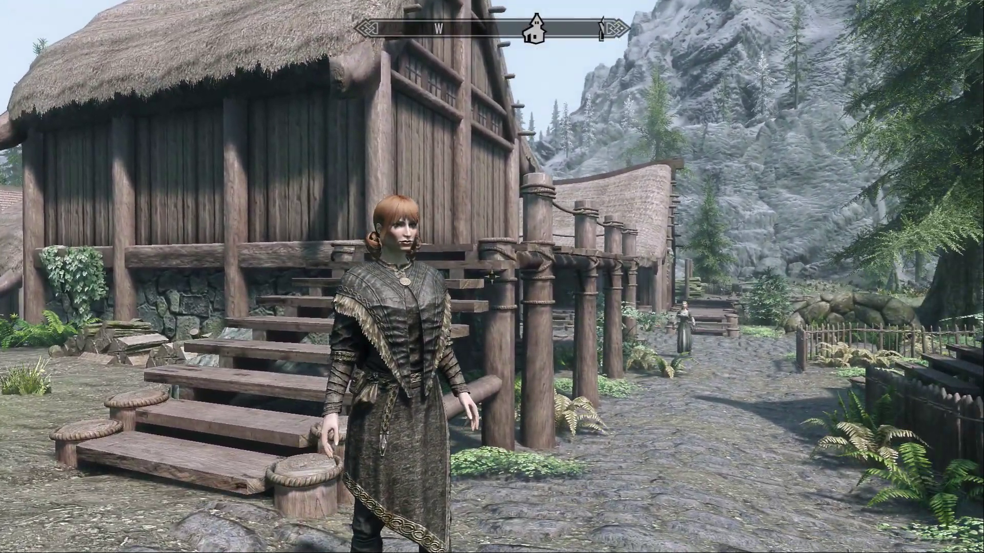
pyautogui.scroll(-2, 492, 276)
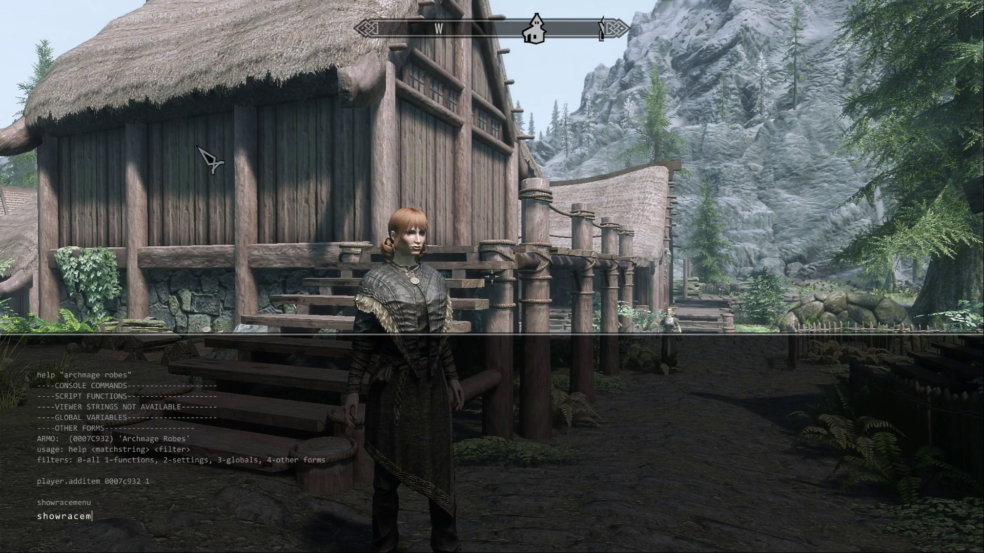
# Run showracemenu to change the character's sex to male, and inspect the Archmage Pouches' model in the inventory.
pyautogui.write('menu')
pyautogui.press('Return')
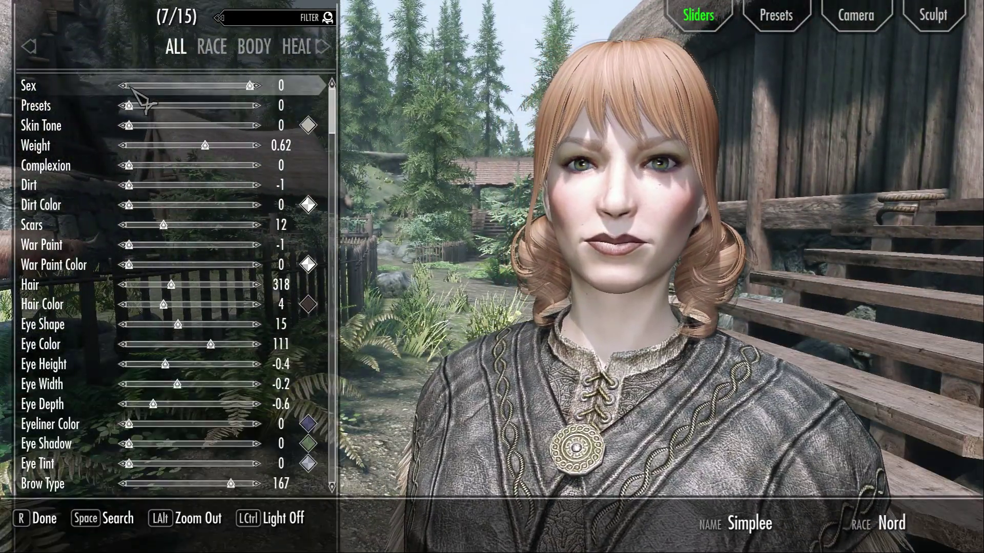
pyautogui.click(131, 86)
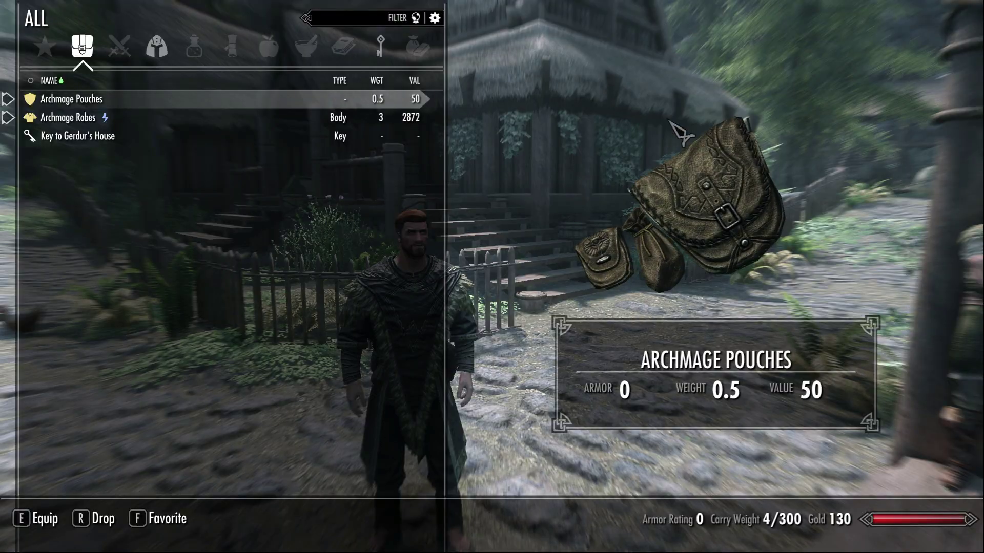
pyautogui.press('Tab')
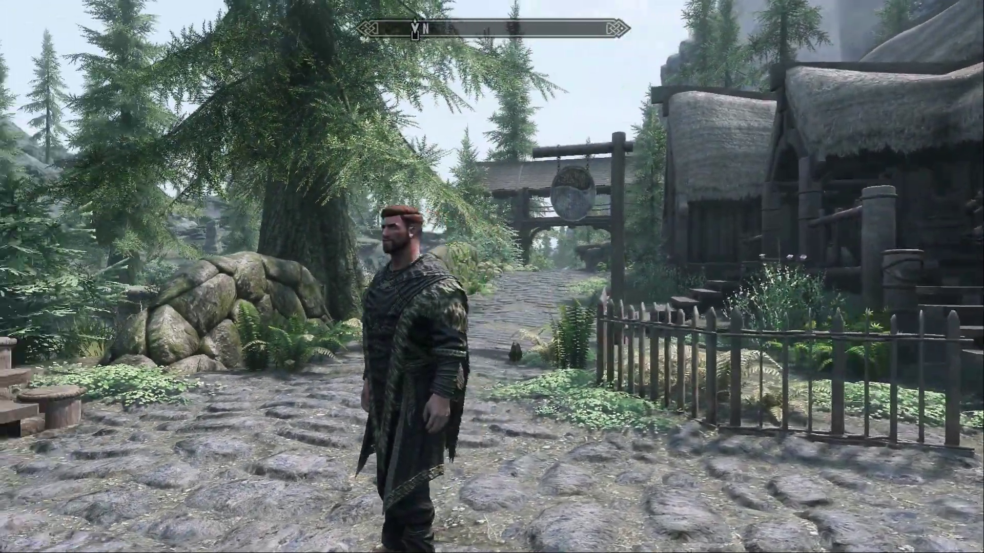